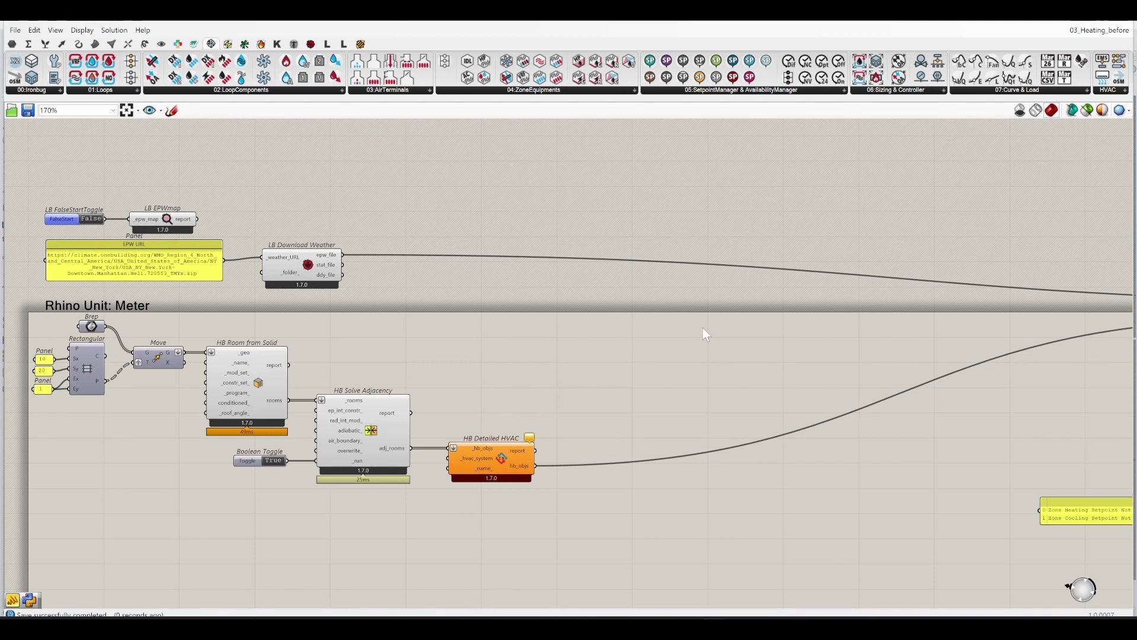
Review the existing definition, from the room geometry and HB Detailed HVAC through the simulation settings to the result-reading components
right_click_drag(703, 328, 424, 329)
scroll(424, 329, "down", 5)
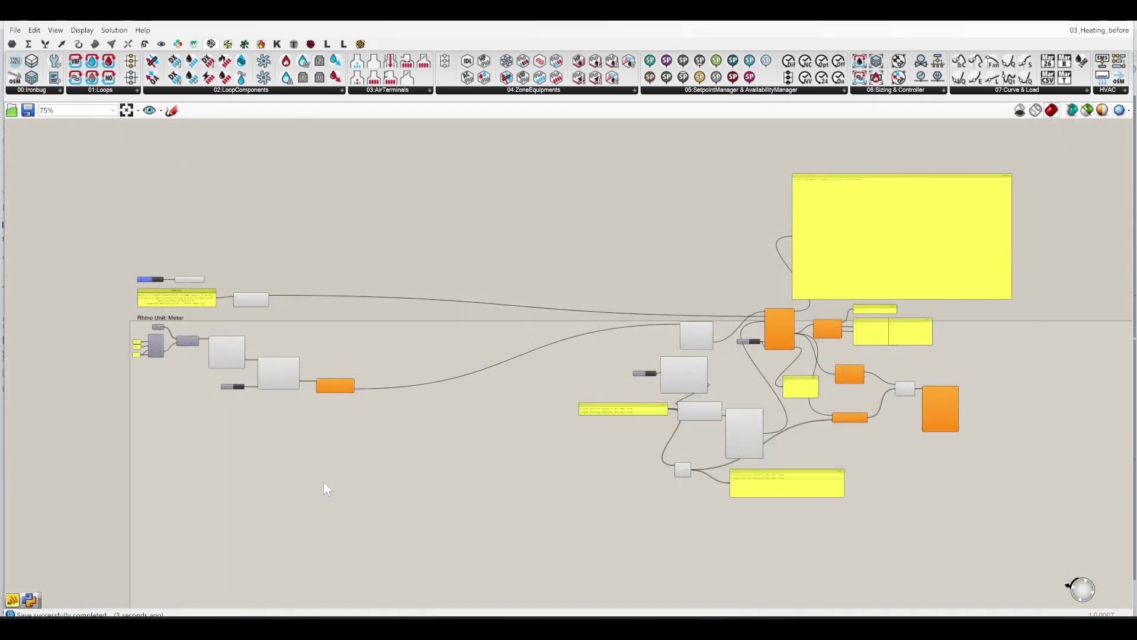
scroll(359, 447, "up", 5)
right_click_drag(678, 361, 142, 380)
right_click_drag(668, 330, 515, 336)
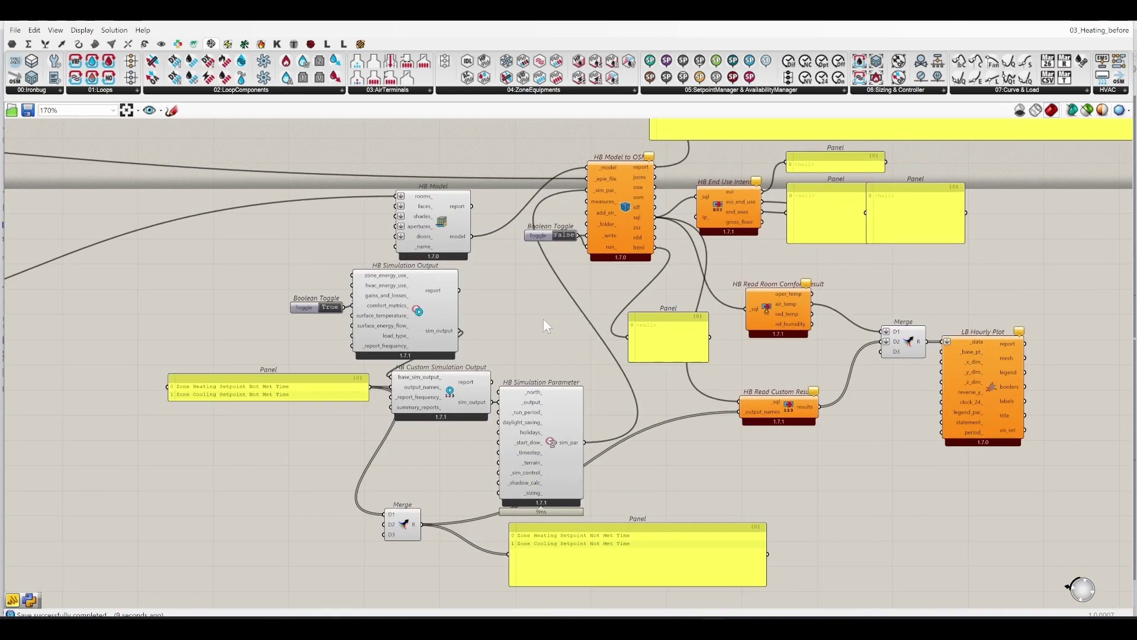
right_click_drag(543, 318, 648, 323)
right_click_drag(716, 327, 638, 338)
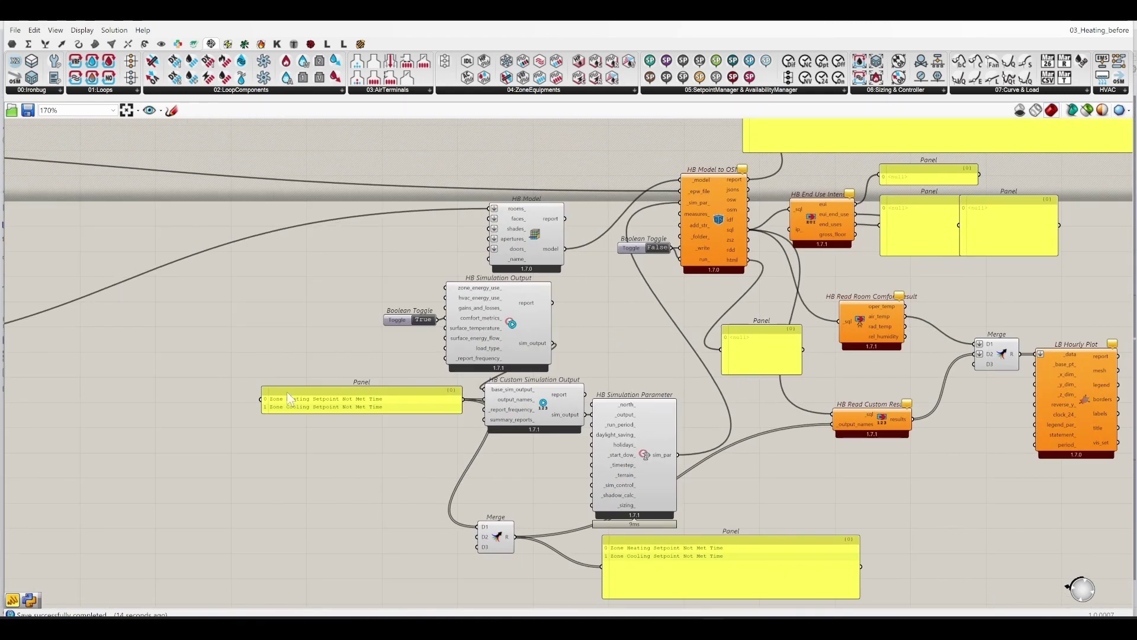
right_click_drag(192, 407, 941, 299)
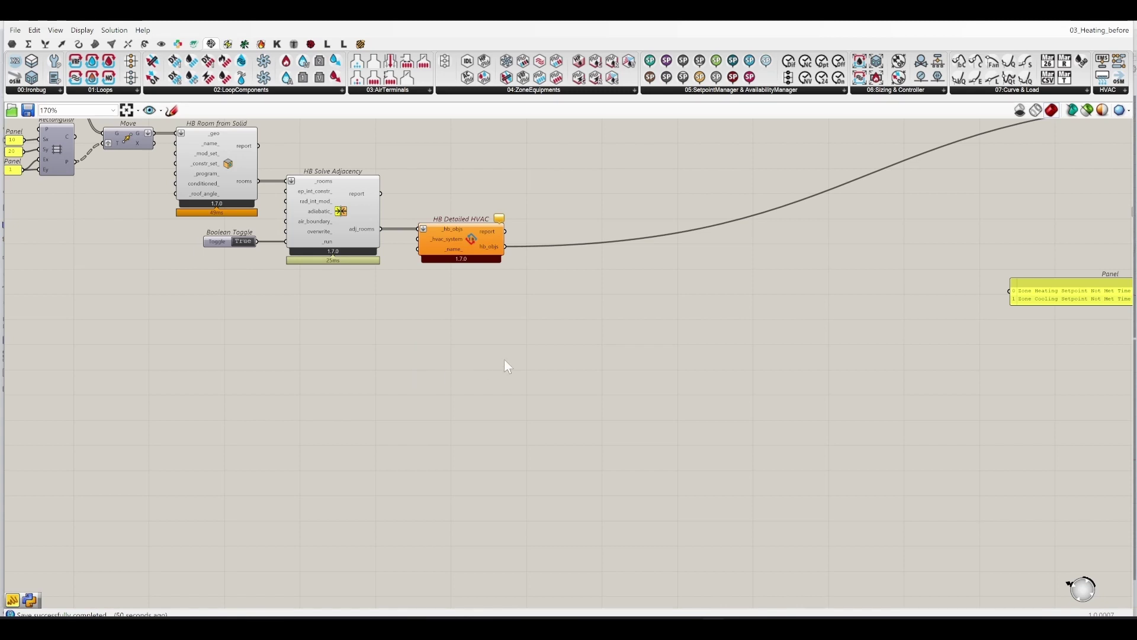
Move the HB Detailed HVAC component farther away from HB Solve Adjacency to free up space between them
right_click_drag(503, 323, 410, 352)
left_click_drag(384, 288, 591, 288)
left_click(328, 376)
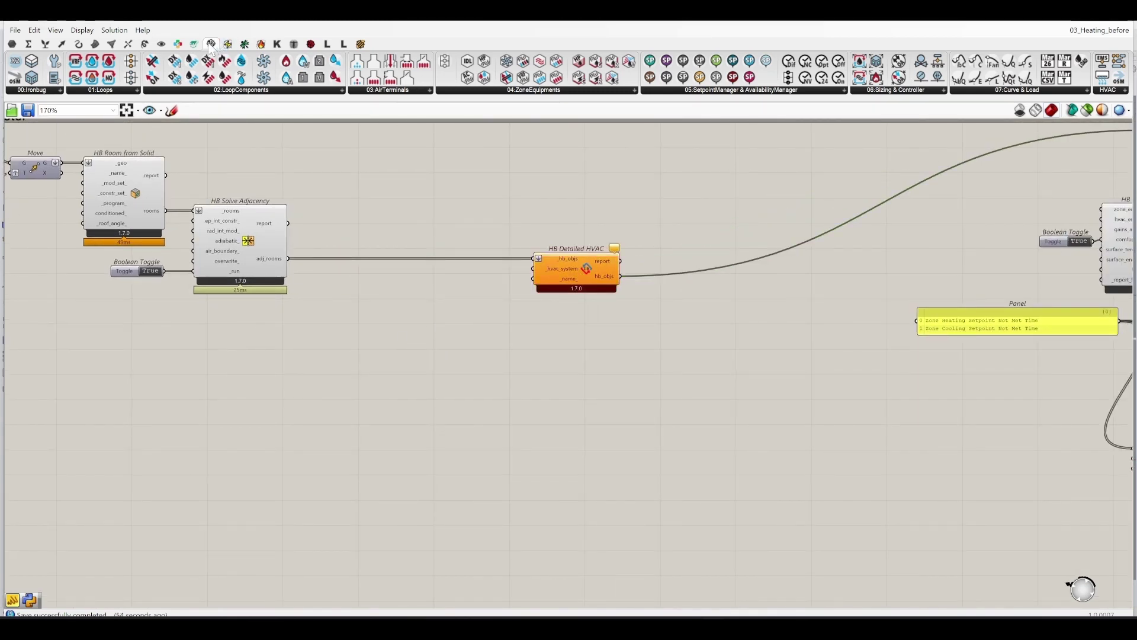
Add an Ironbug ThermalZone component below the HVAC chain and connect HB Solve Adjacency's adj_rooms output to its _HBRooms input
mouse_move(211, 45)
right_click_drag(300, 378, 414, 404)
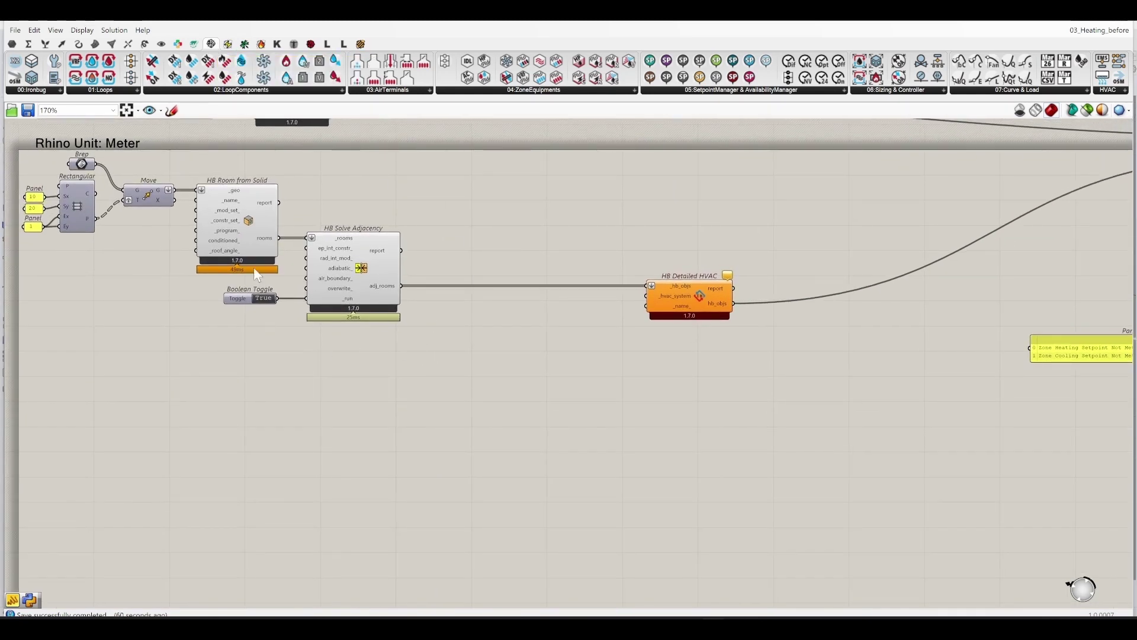
left_click_drag(32, 78, 557, 463)
right_click_drag(553, 393, 464, 318)
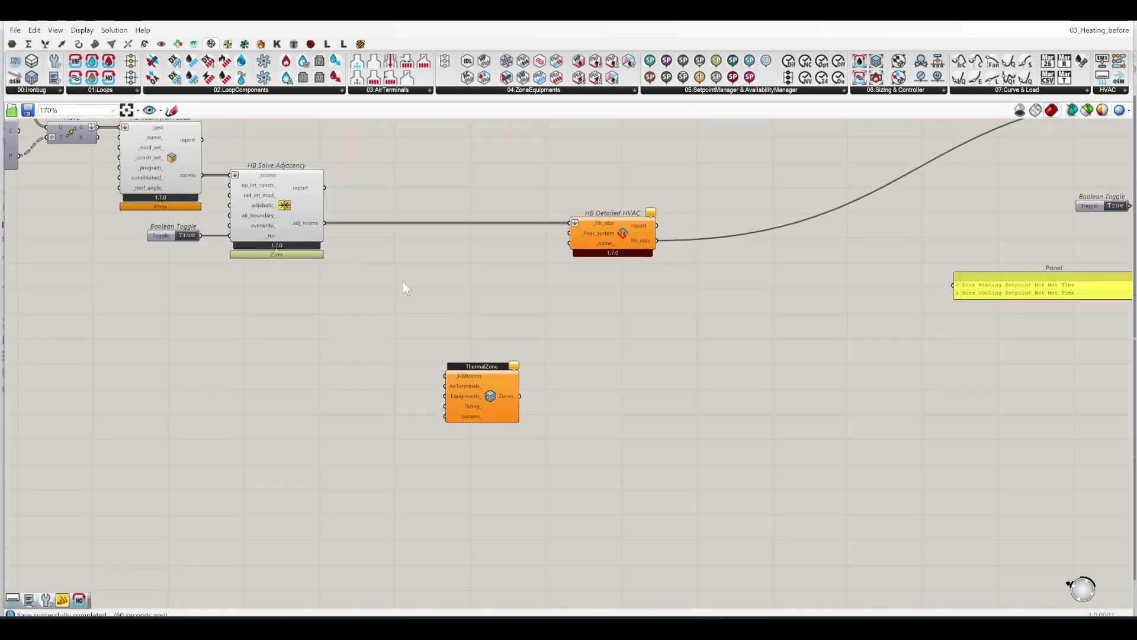
scroll(382, 279, "up", 2)
left_click_drag(318, 214, 461, 392)
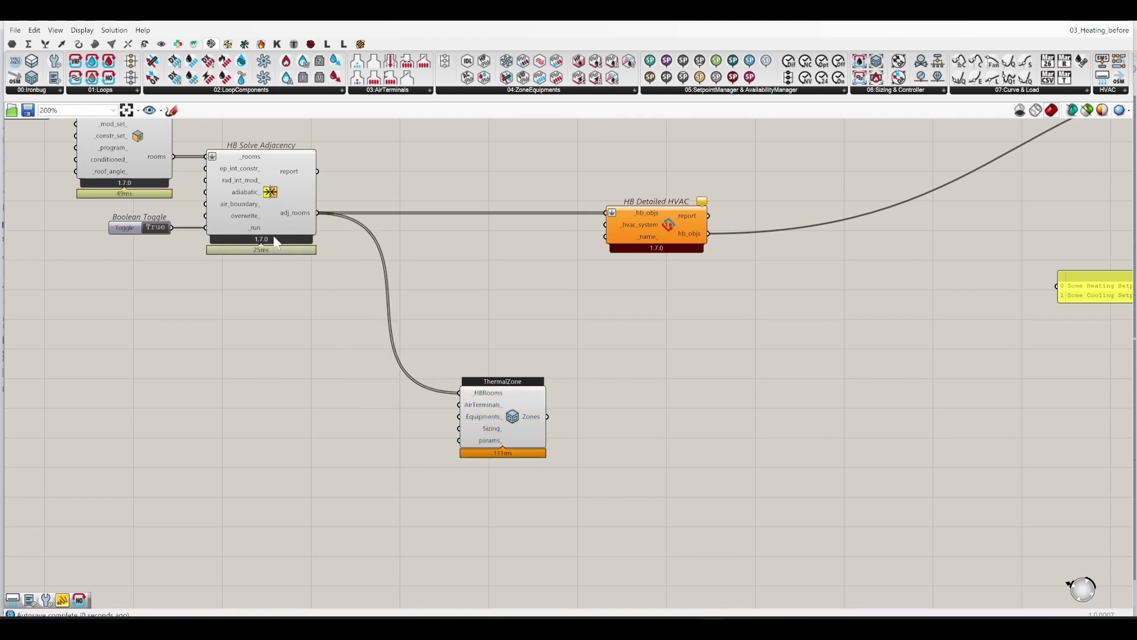
Switch to the Ironbug Workshop presentation in Google Slides and consult the heating system diagram on slide 83
right_click_drag(341, 442, 355, 374)
scroll(346, 379, "up", 1)
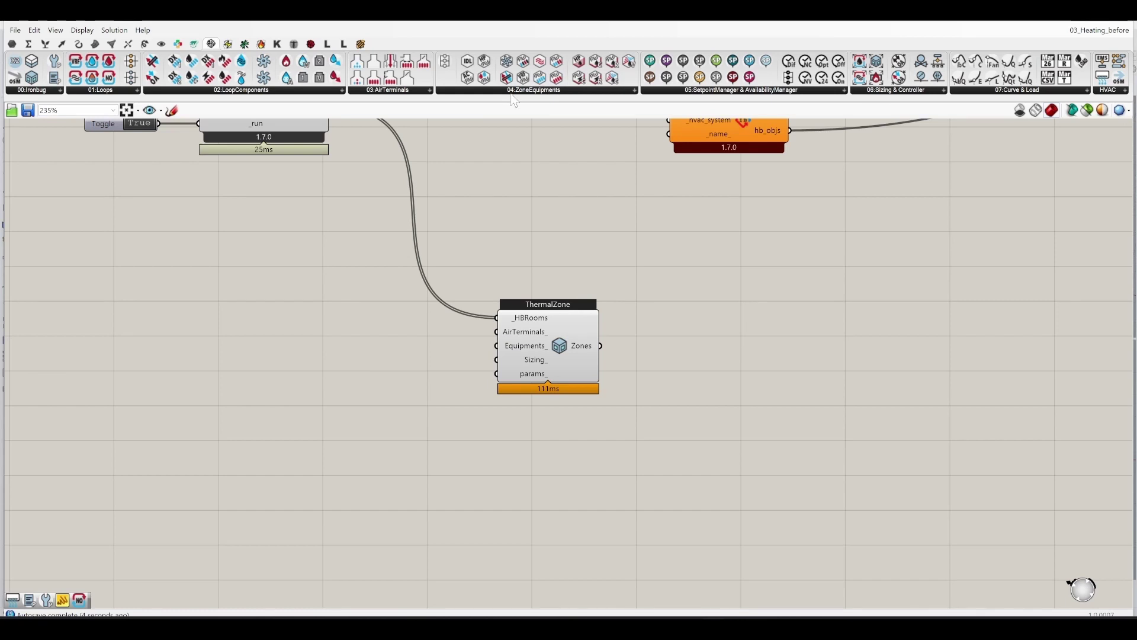
key("alt+Tab")
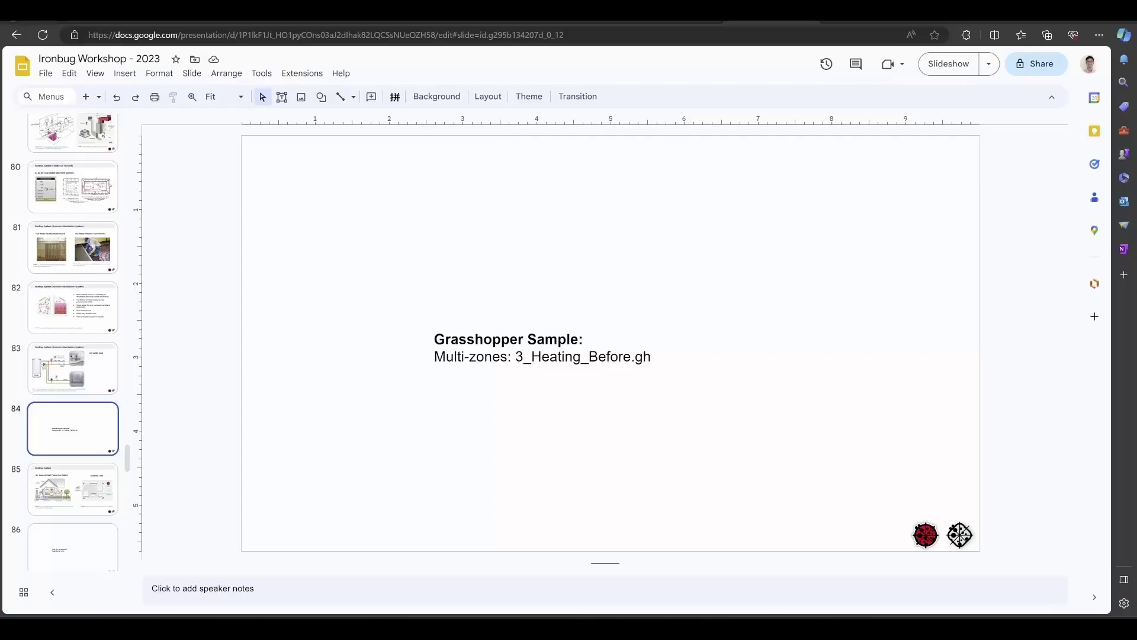
left_click(110, 379)
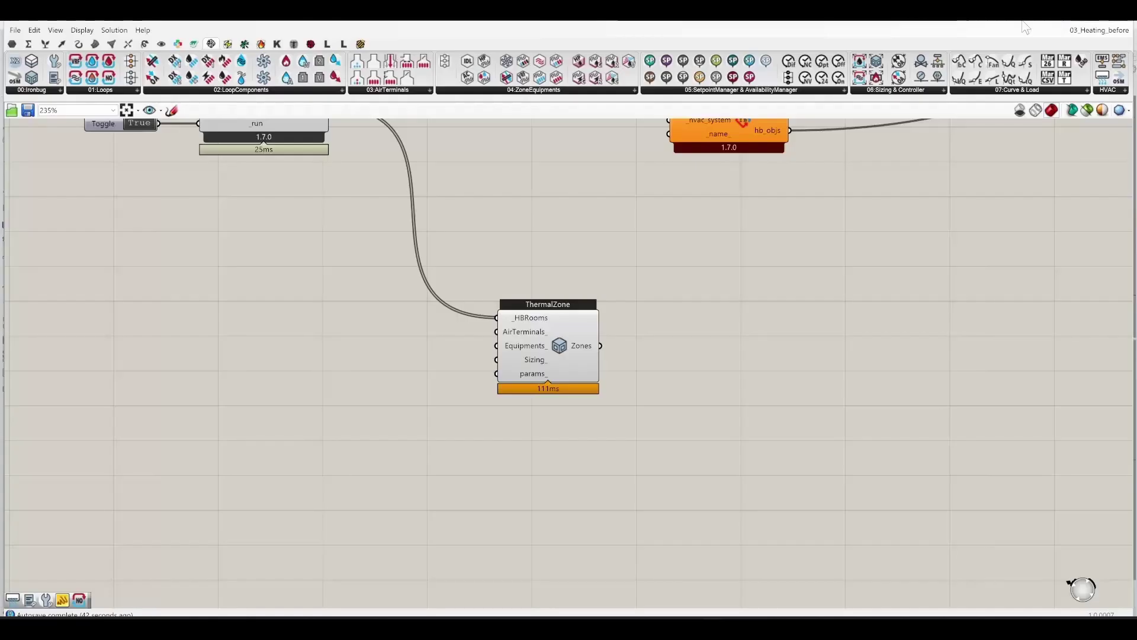
Back in Grasshopper, add an IB_ZoneHVACBaseboardRadiantConvectiveWater component and position it ahead of the ThermalZone component's inputs
left_click(507, 95)
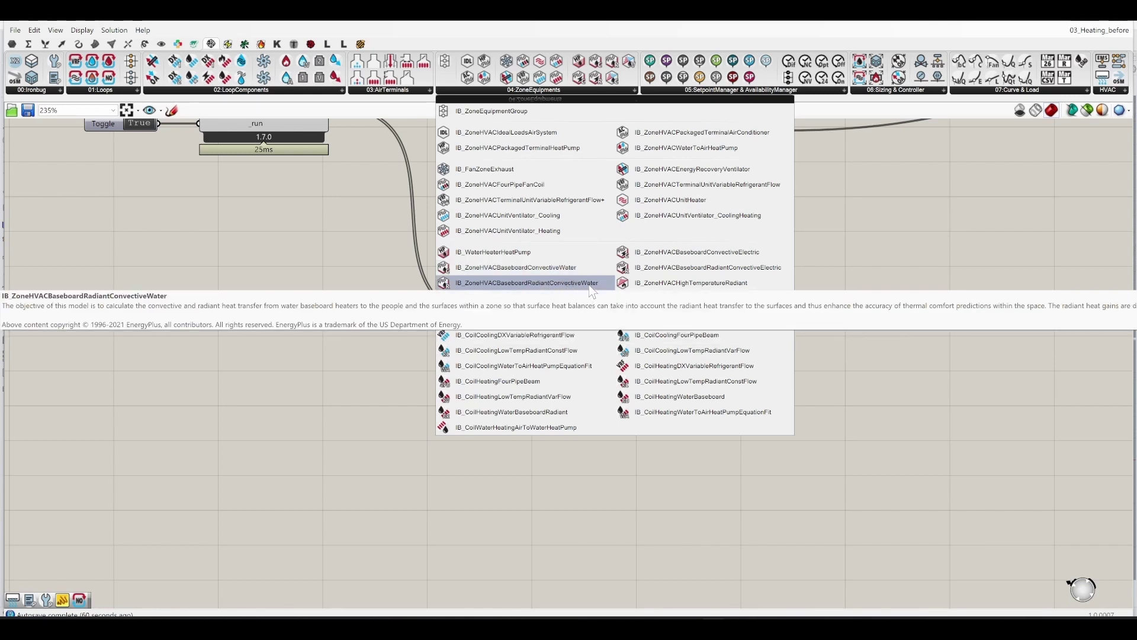
left_click_drag(537, 283, 277, 385)
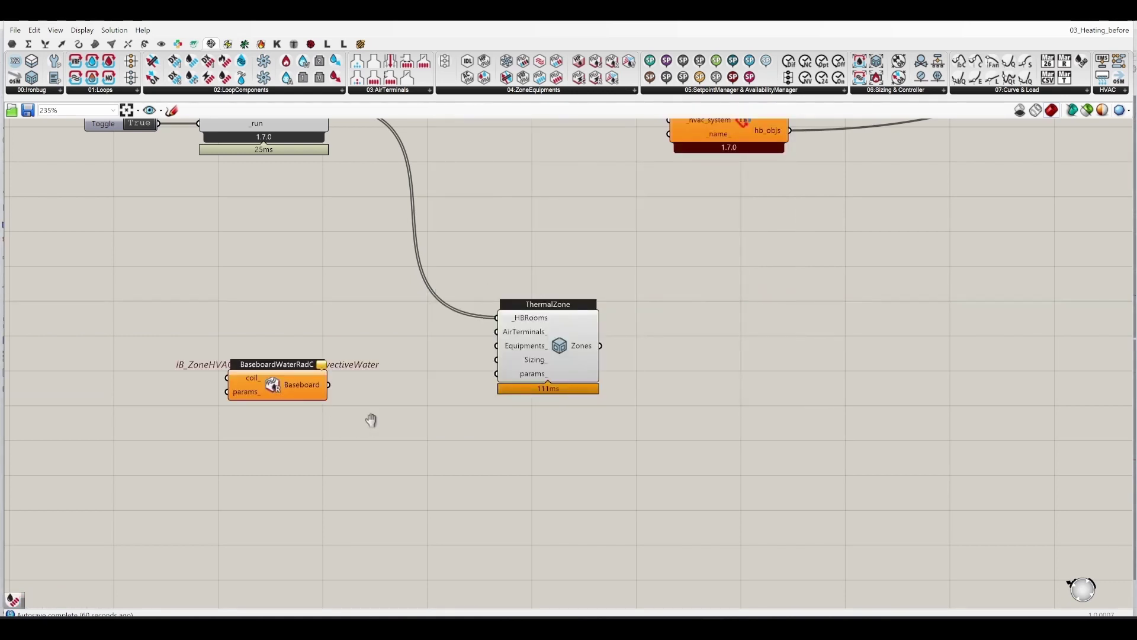
right_click_drag(371, 420, 493, 390)
scroll(483, 394, "up", 2)
mouse_move(459, 369)
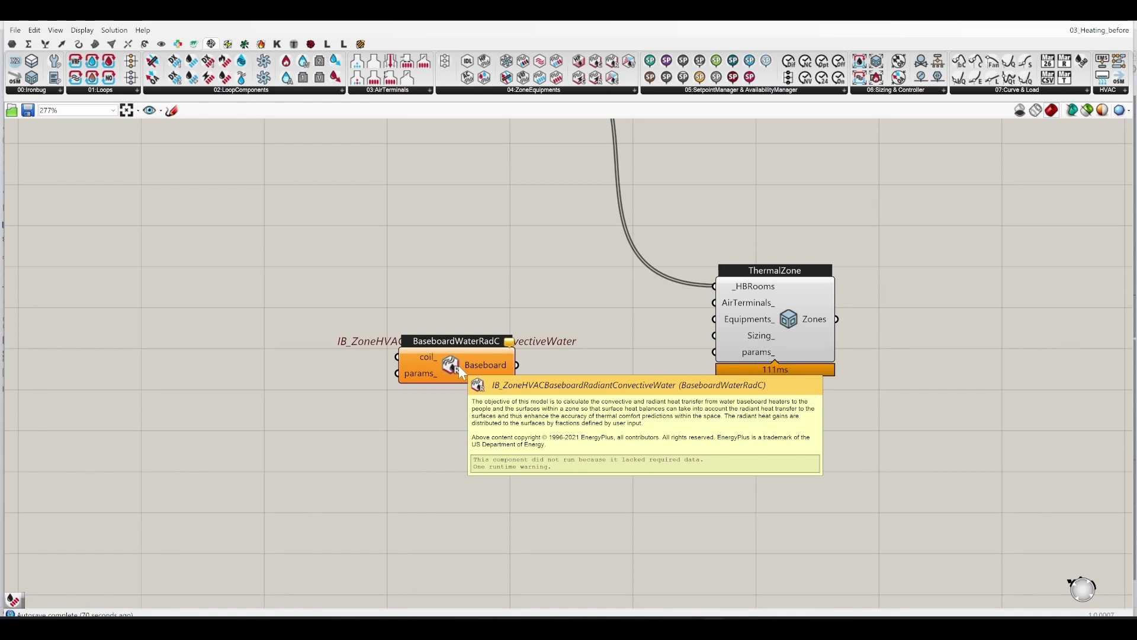
left_click_drag(458, 365, 489, 362)
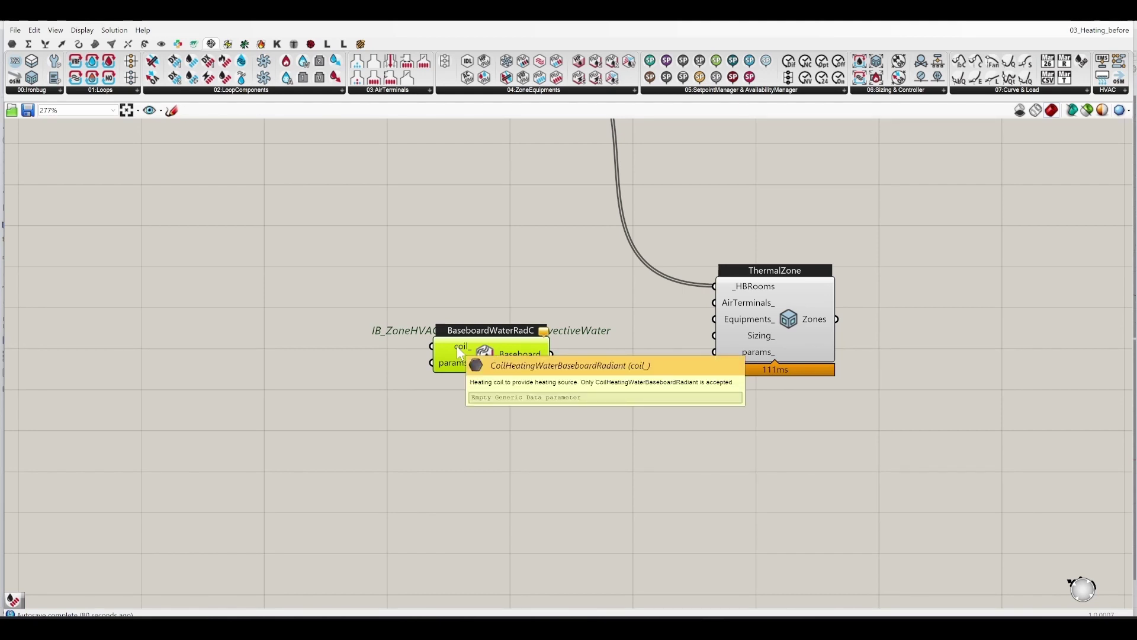
left_click(463, 286)
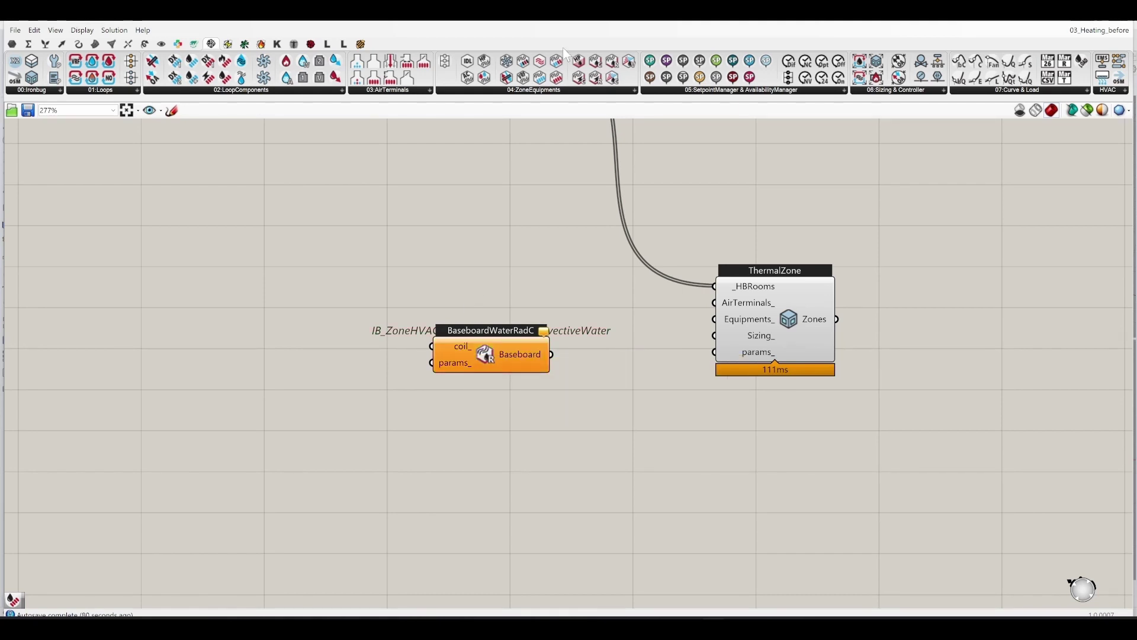
Add an IB_CoilHeatingWaterBaseboardRadiant component, connect its Coil output to the baseboard's coil_ input, and line up the two components
left_click(521, 93)
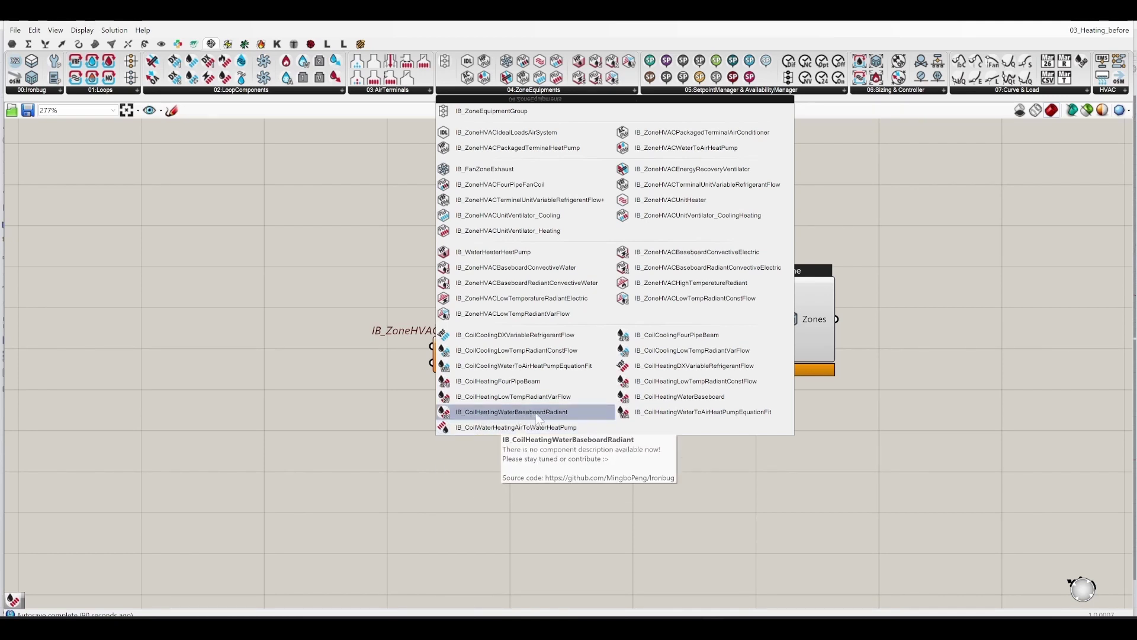
left_click_drag(539, 420, 284, 340)
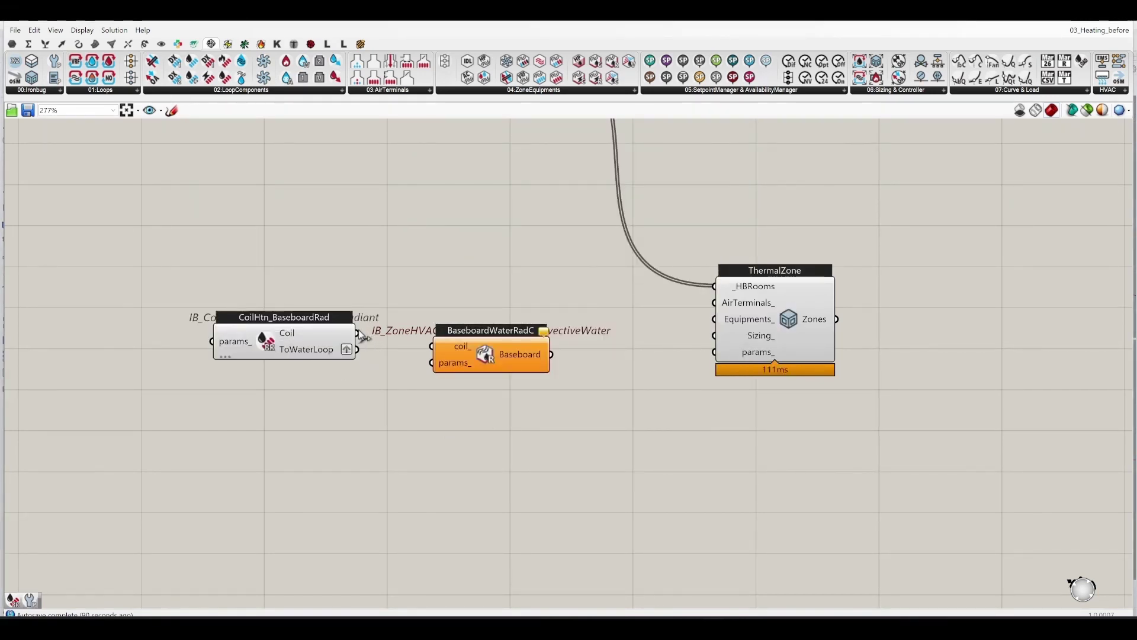
left_click_drag(358, 333, 432, 346)
left_click_drag(508, 363, 514, 346)
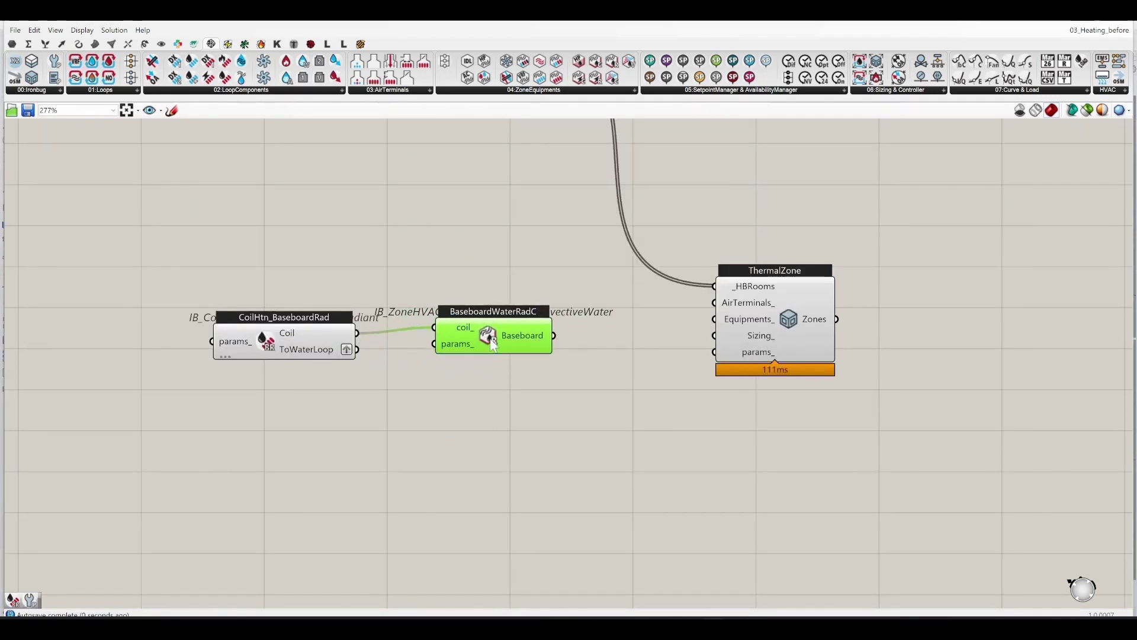
left_click(330, 424)
right_click_drag(329, 424, 513, 373)
left_click_drag(466, 310, 486, 311)
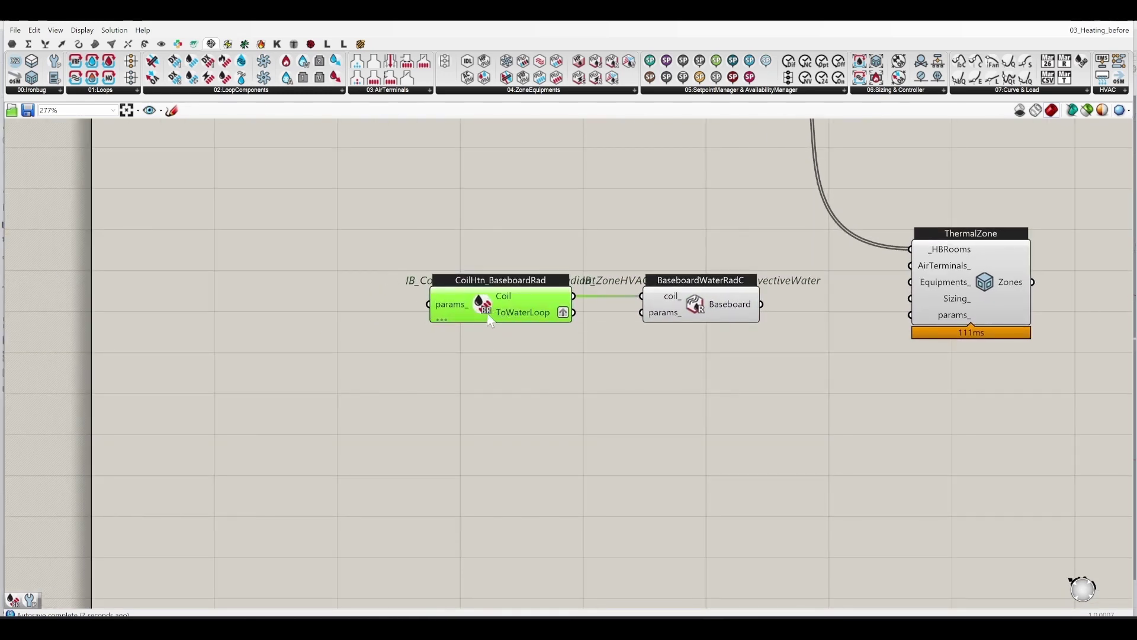
Check the description of the baseboard coil's ToWaterLoop output
mouse_move(517, 324)
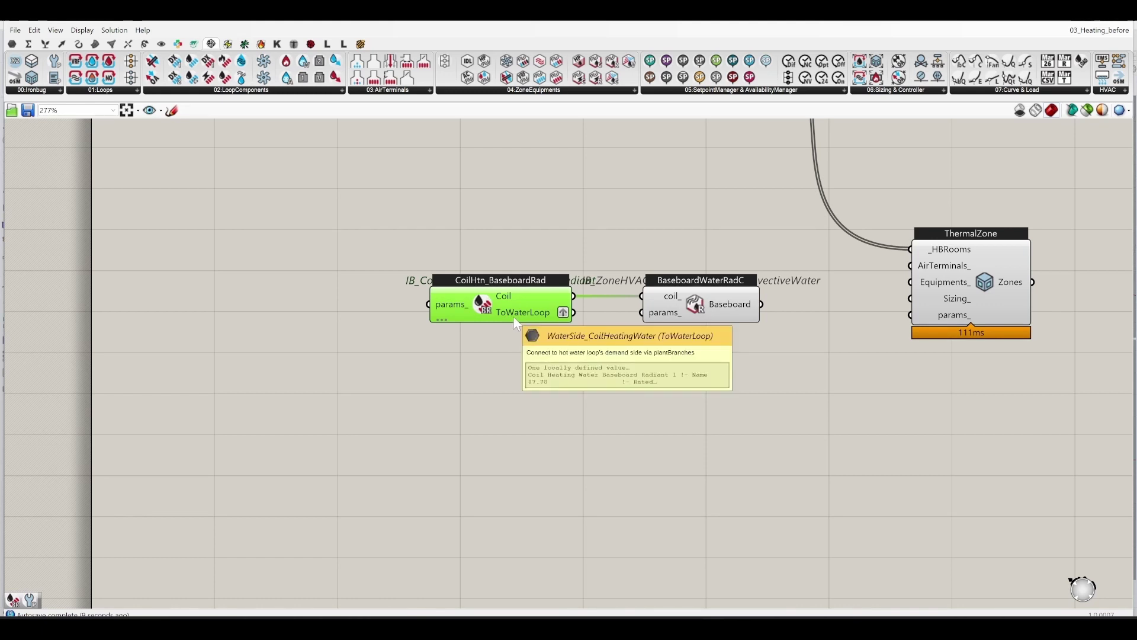
right_click_drag(583, 390, 446, 359)
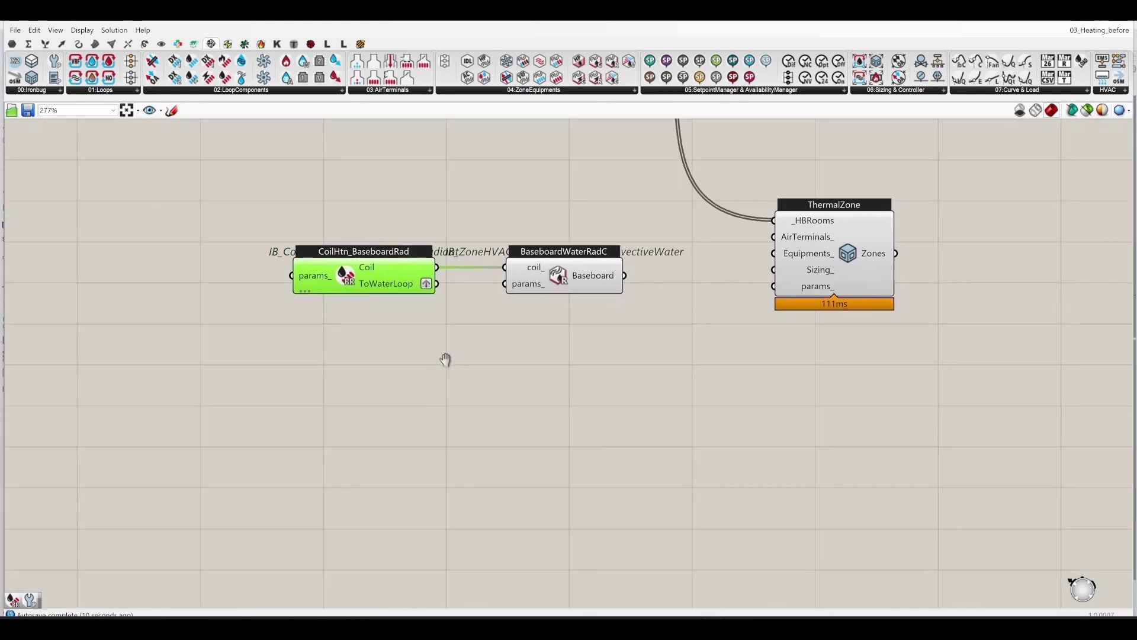
left_click(438, 389)
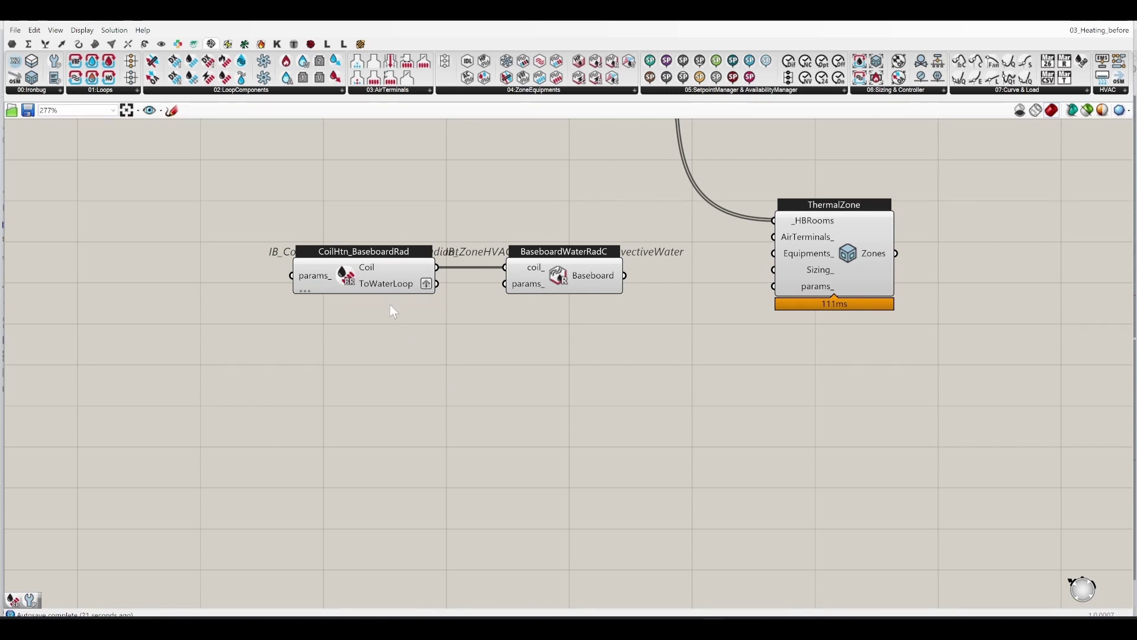
Add an IB_HotWaterPlantLoop component and position it well below the baseboard component
left_click(101, 91)
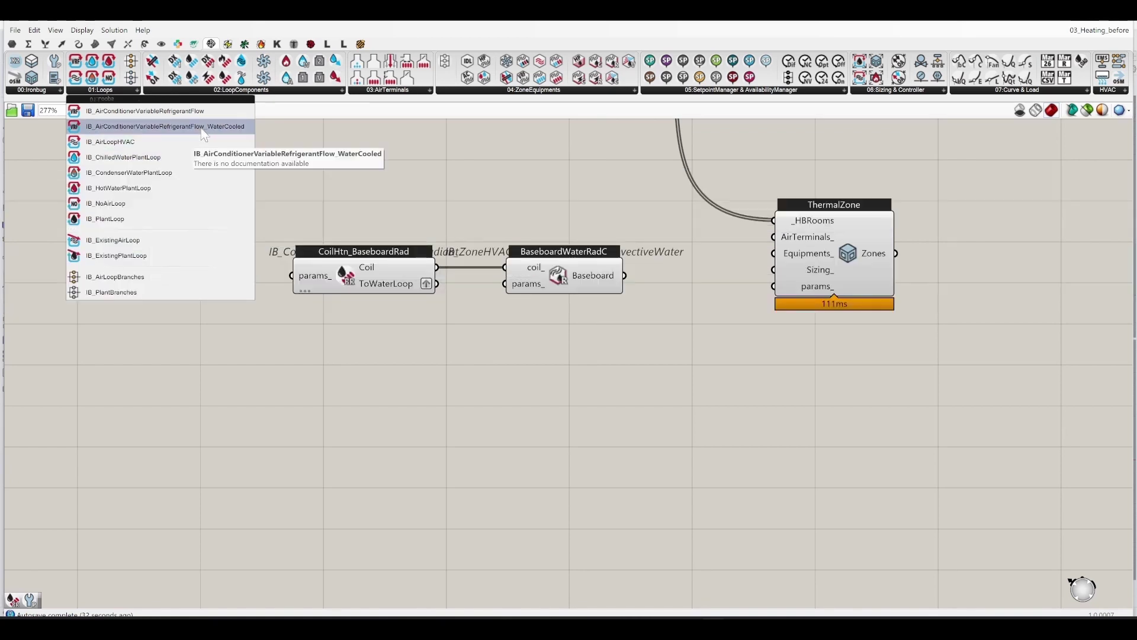
left_click(127, 193)
left_click(557, 434)
right_click_drag(664, 472, 599, 336)
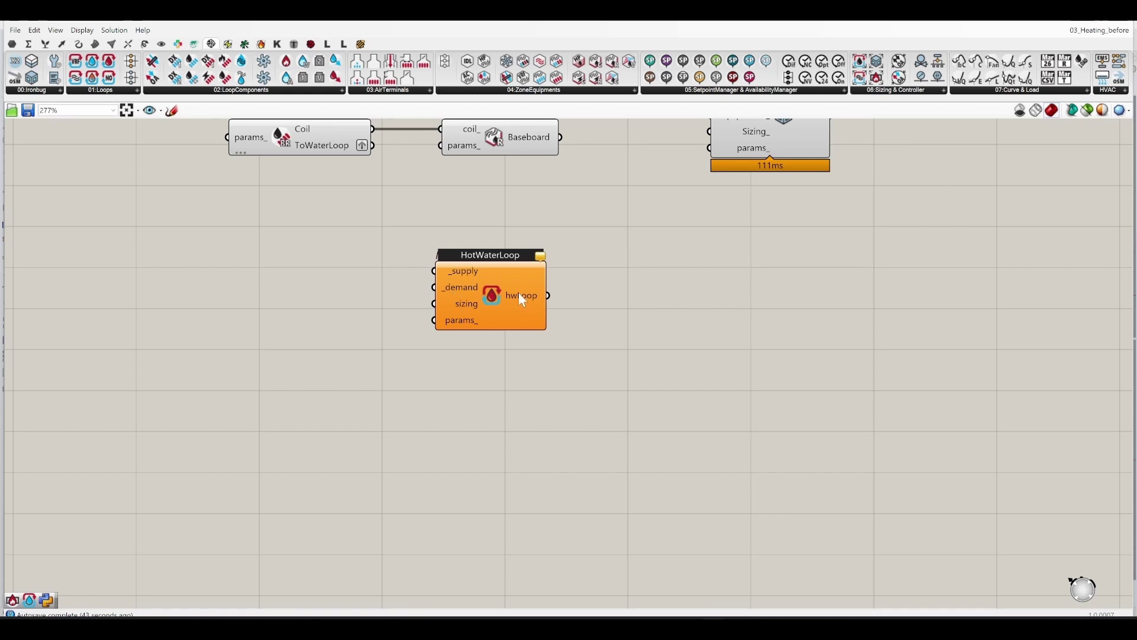
left_click_drag(523, 301, 581, 440)
left_click(512, 349)
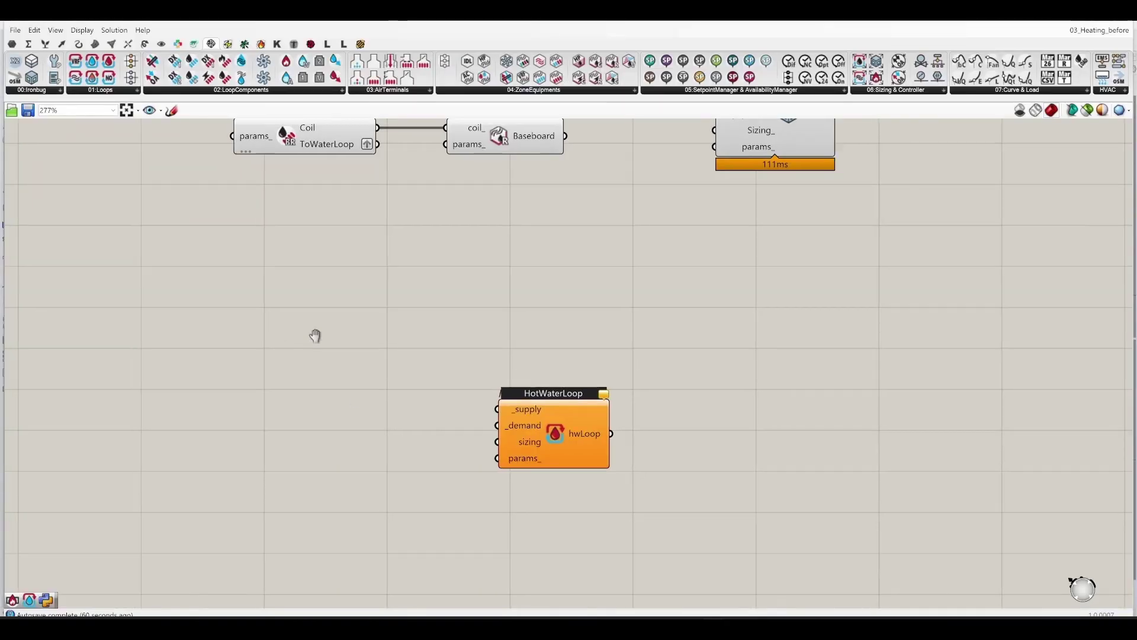
Find the boiler component and place an IB_BoilerHotWater on the supply side of the HotWaterLoop component
right_click_drag(315, 336, 395, 309)
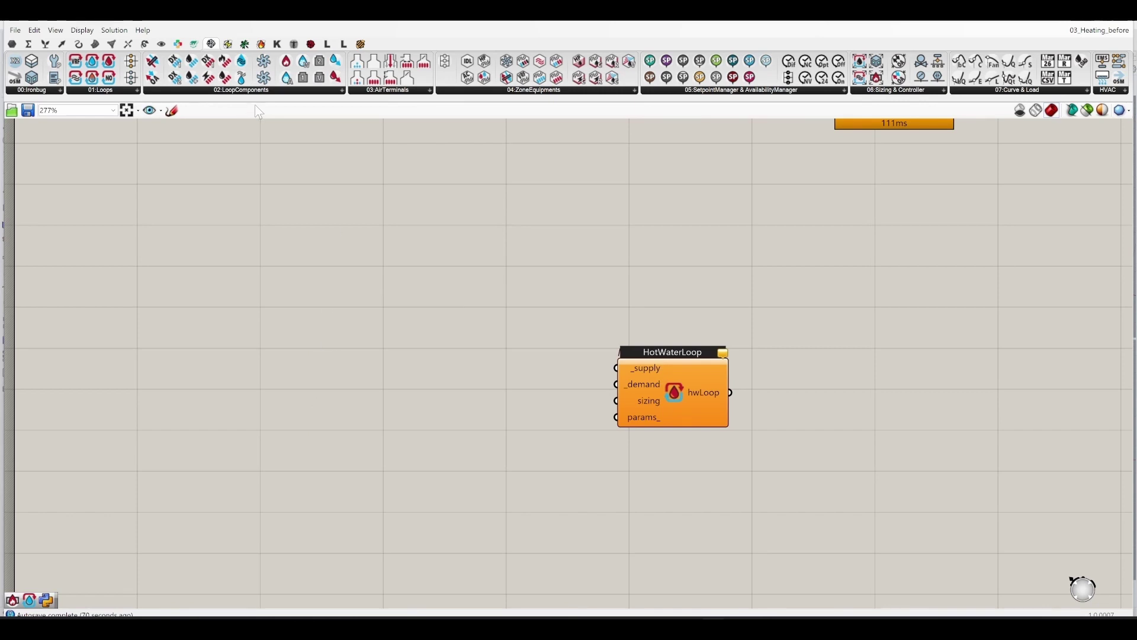
left_click(262, 91)
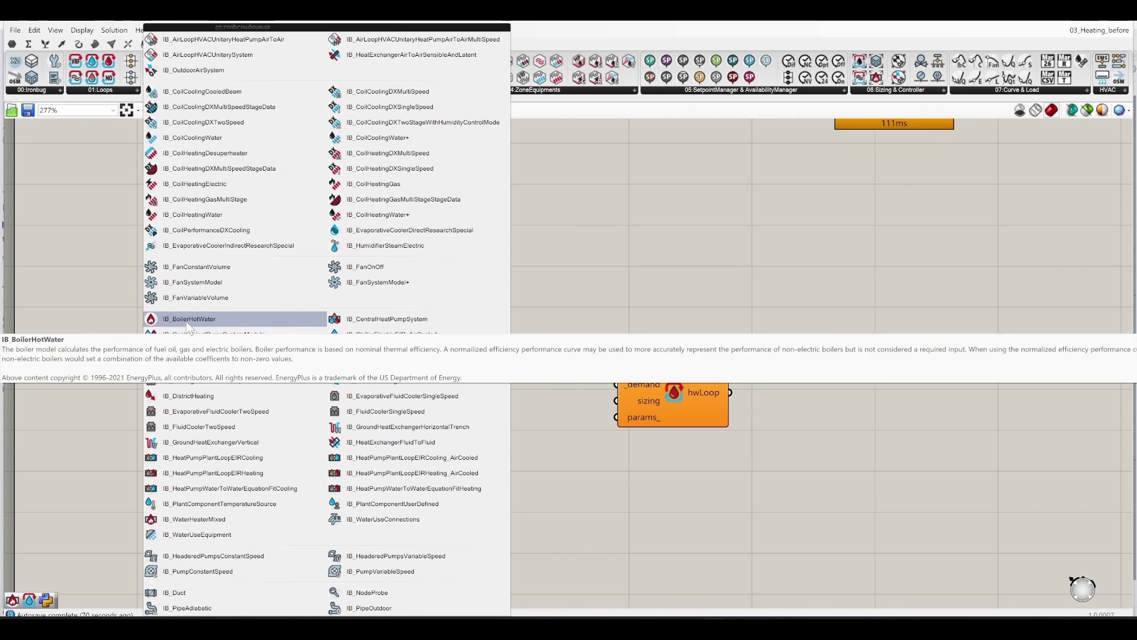
double_click(388, 368)
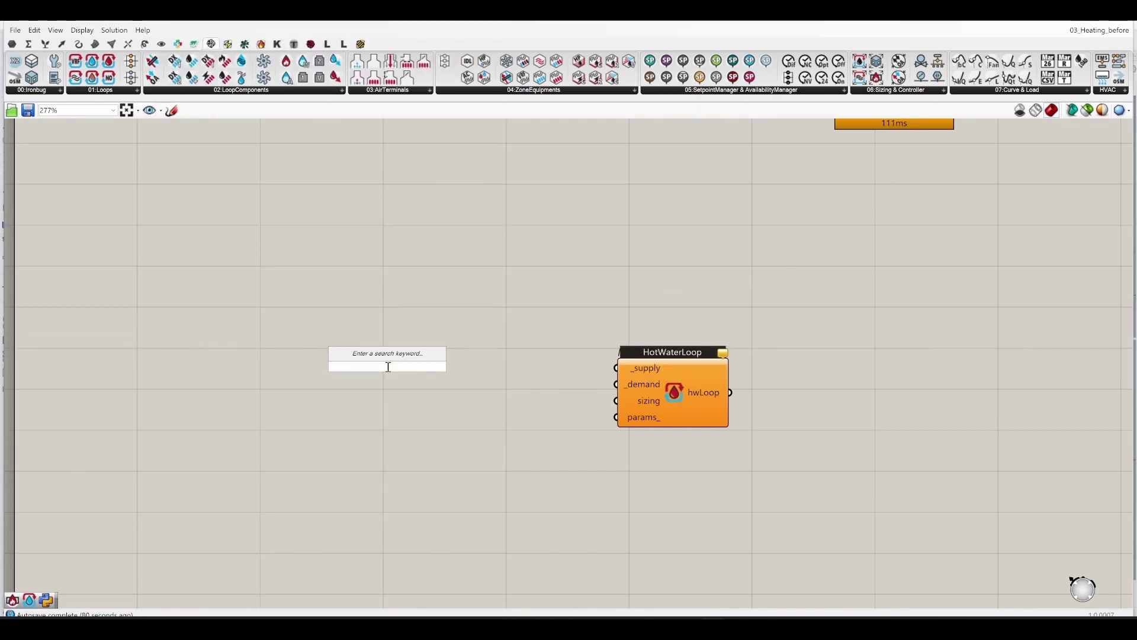
type("boiler")
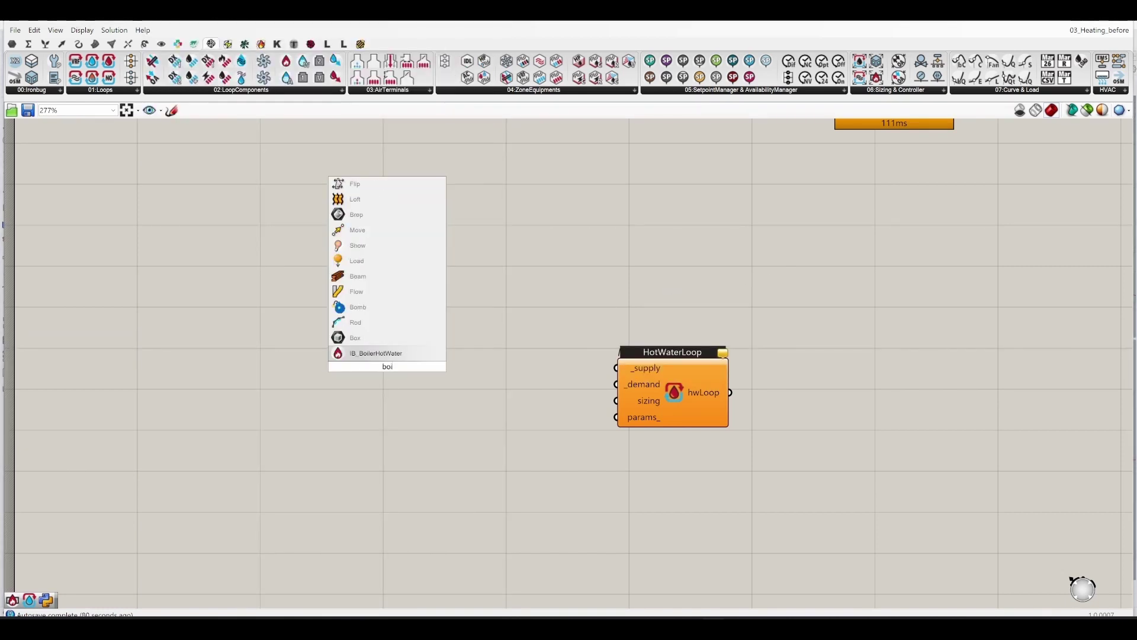
left_click(385, 354)
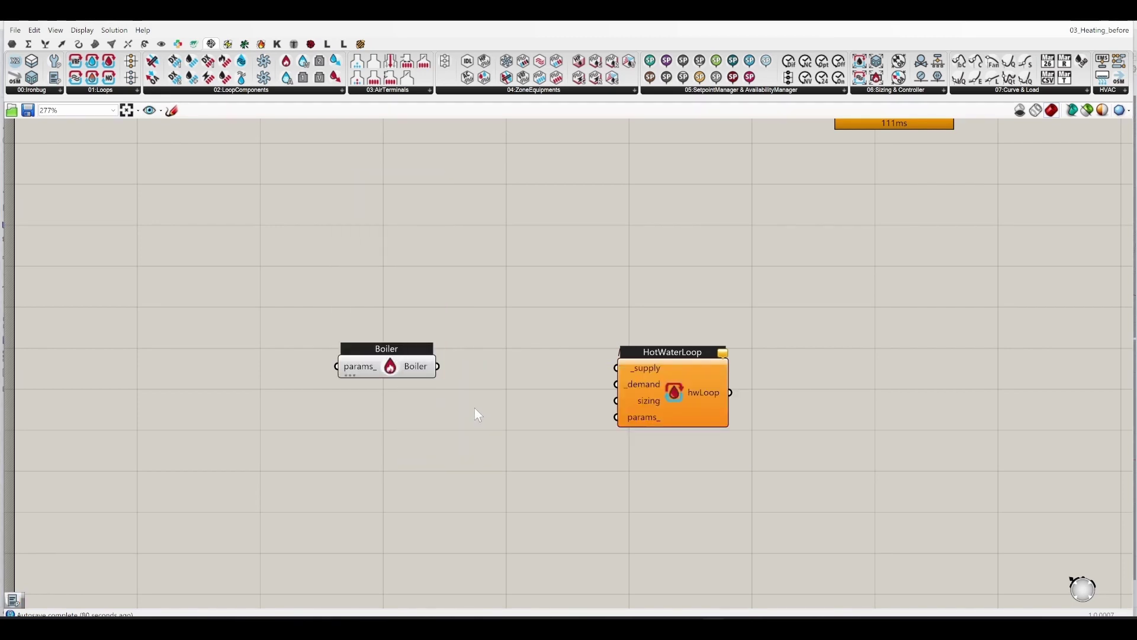
Add an IB_PumpVariableSpeed component directly above the boiler and move both components farther away from the HotWaterLoop
double_click(378, 292)
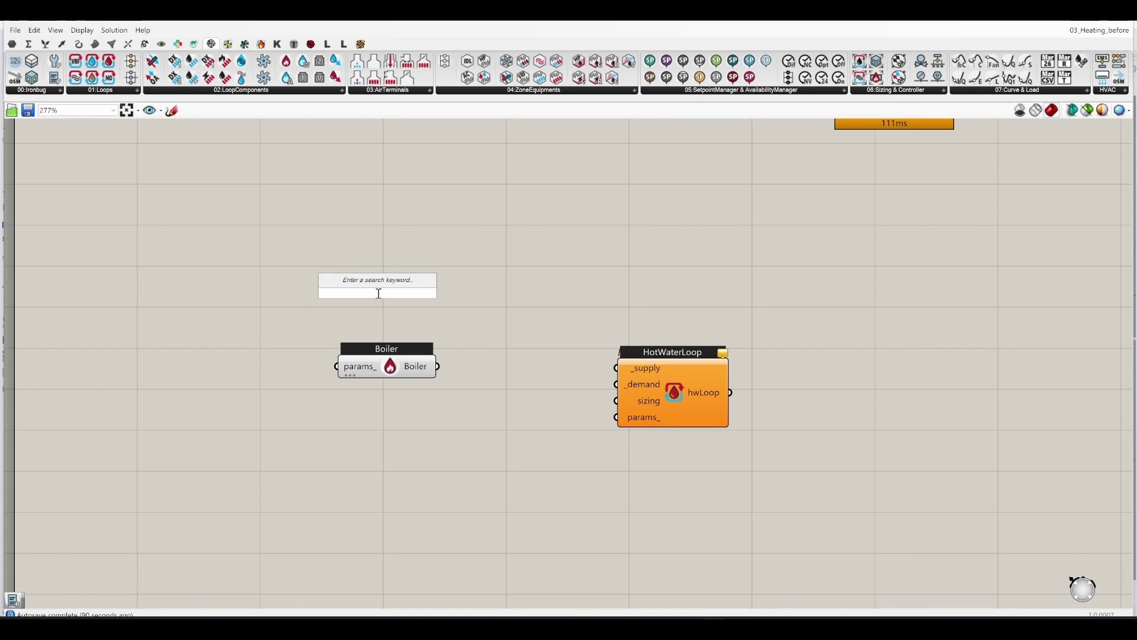
type("pump")
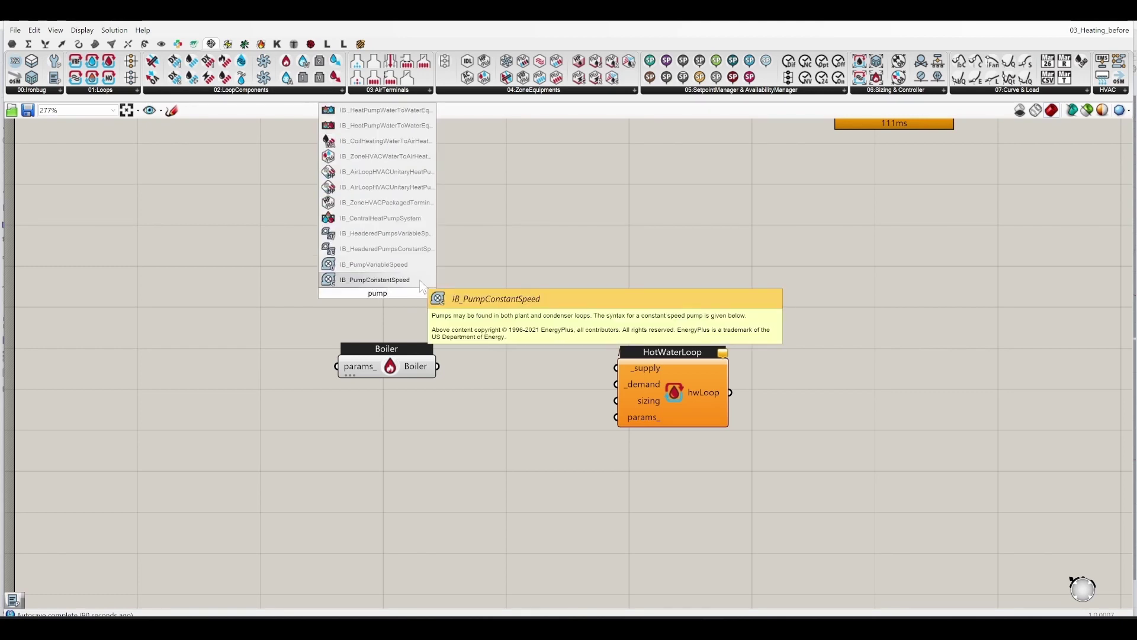
left_click(422, 265)
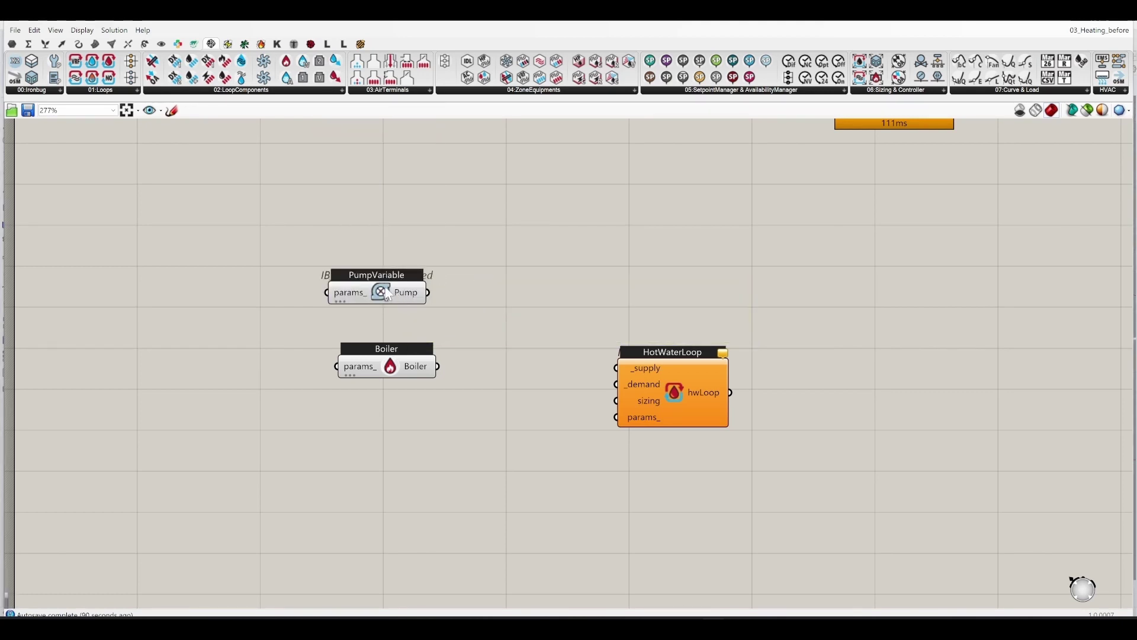
left_click_drag(387, 293, 395, 319)
left_click_drag(480, 446, 339, 280)
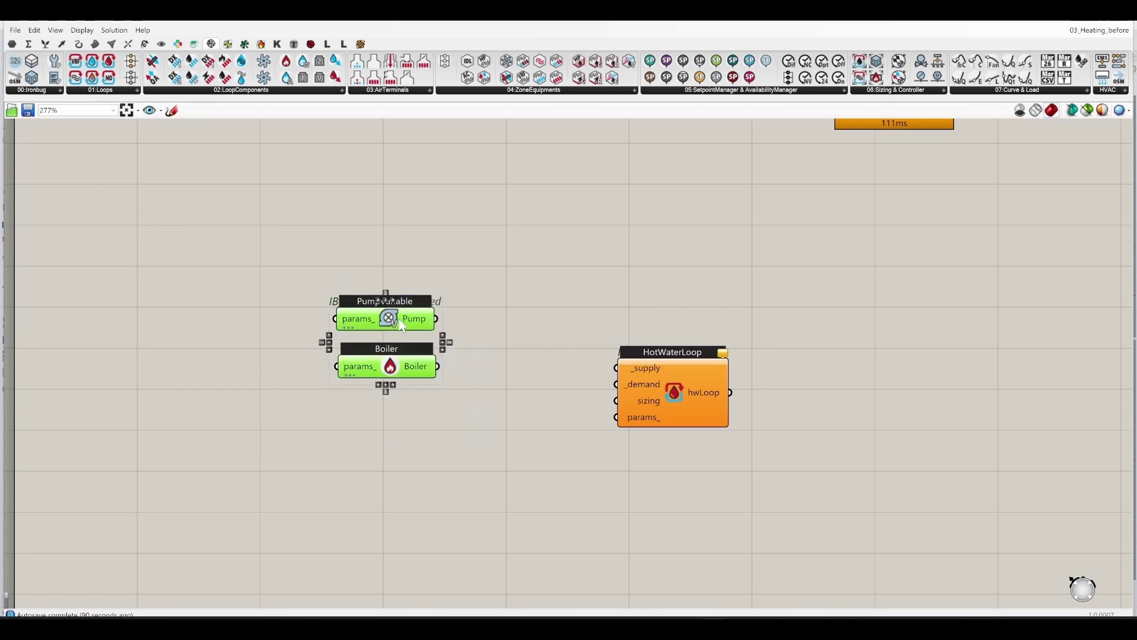
left_click_drag(391, 320, 266, 295)
left_click(452, 333)
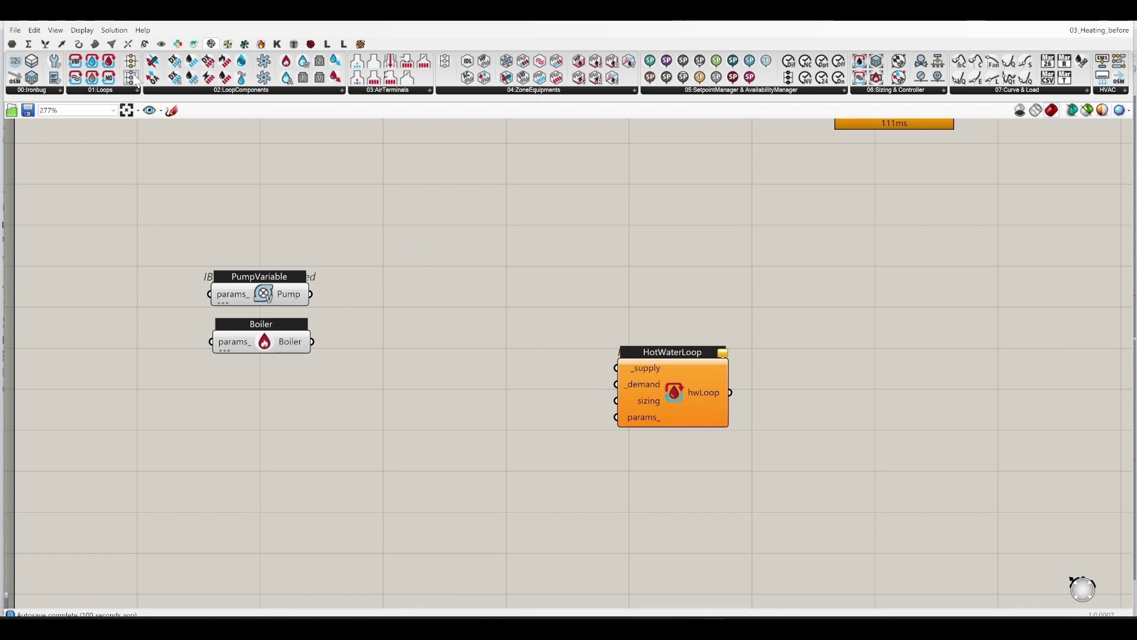
Add a PlantBranches component, connect the Boiler output to its B1 input, and place it beside the boiler
left_click_drag(136, 81, 485, 407)
left_click_drag(402, 426, 312, 342)
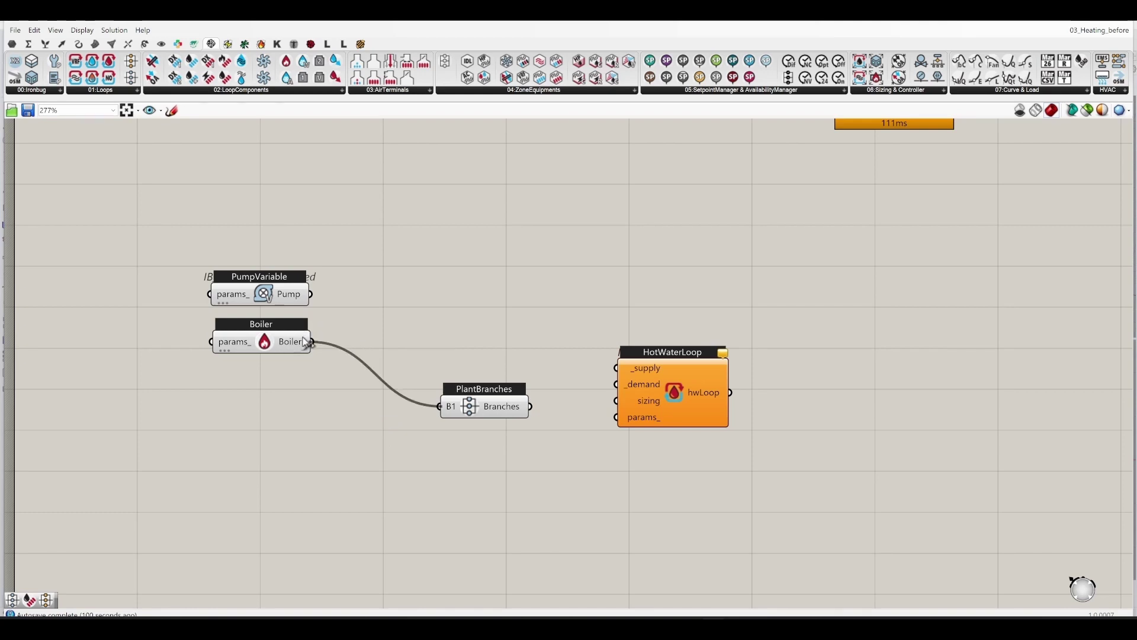
left_click_drag(456, 405, 369, 349)
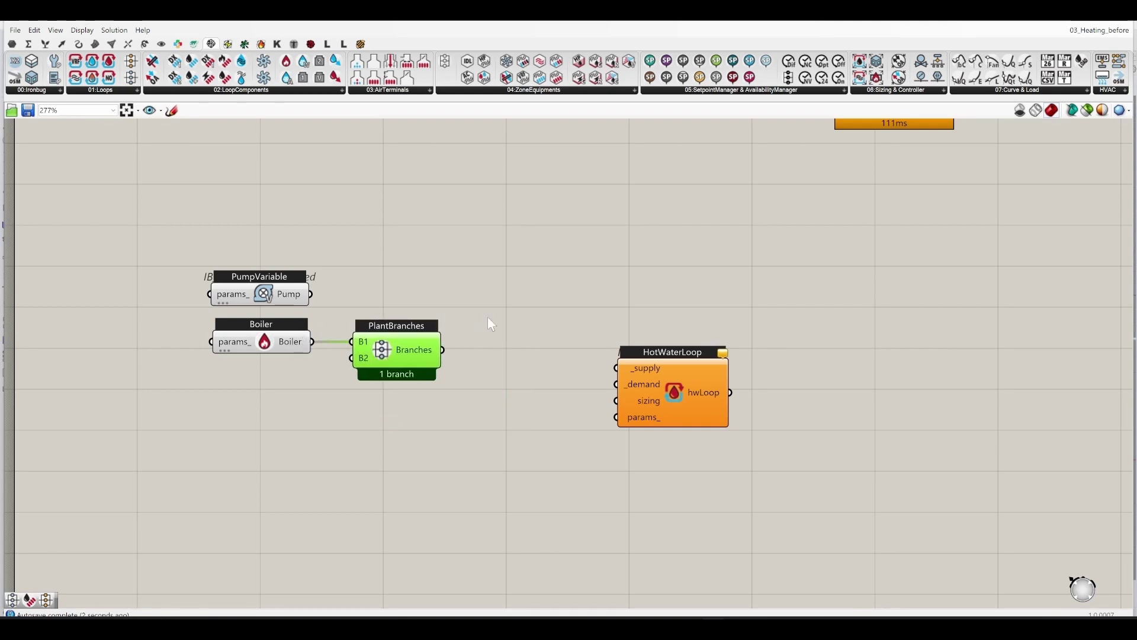
double_click(542, 295)
type("merge")
key("Return")
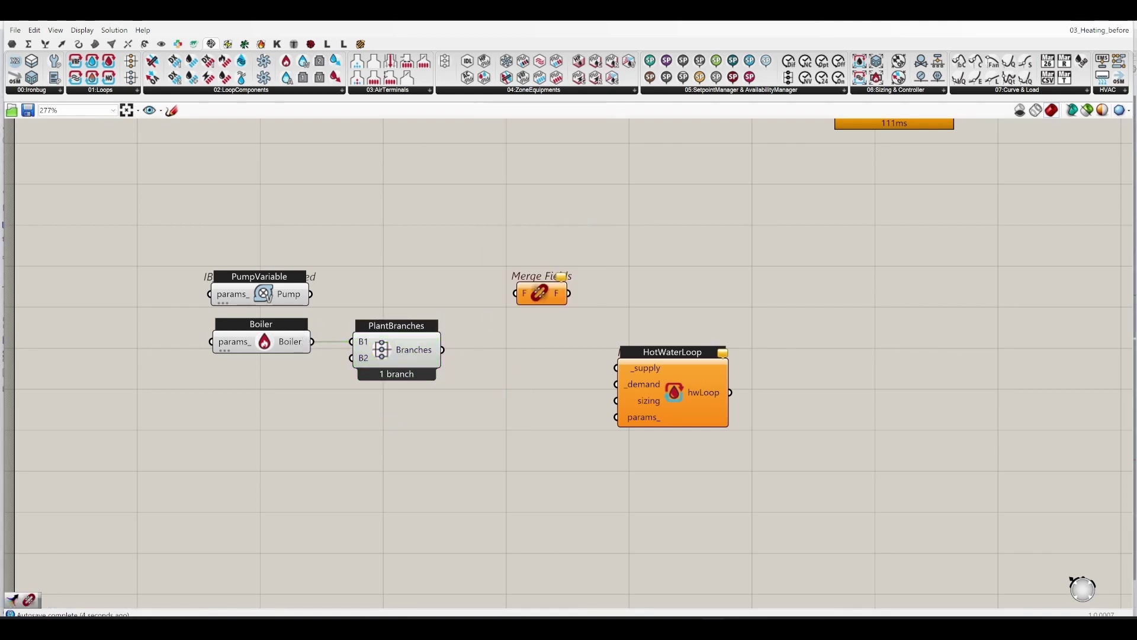
key("Delete")
Add a Merge component, connect Pump to D1, Branches to D2 and its result to the HotWaterLoop's _supply input, and move the loop level with it
double_click(518, 329)
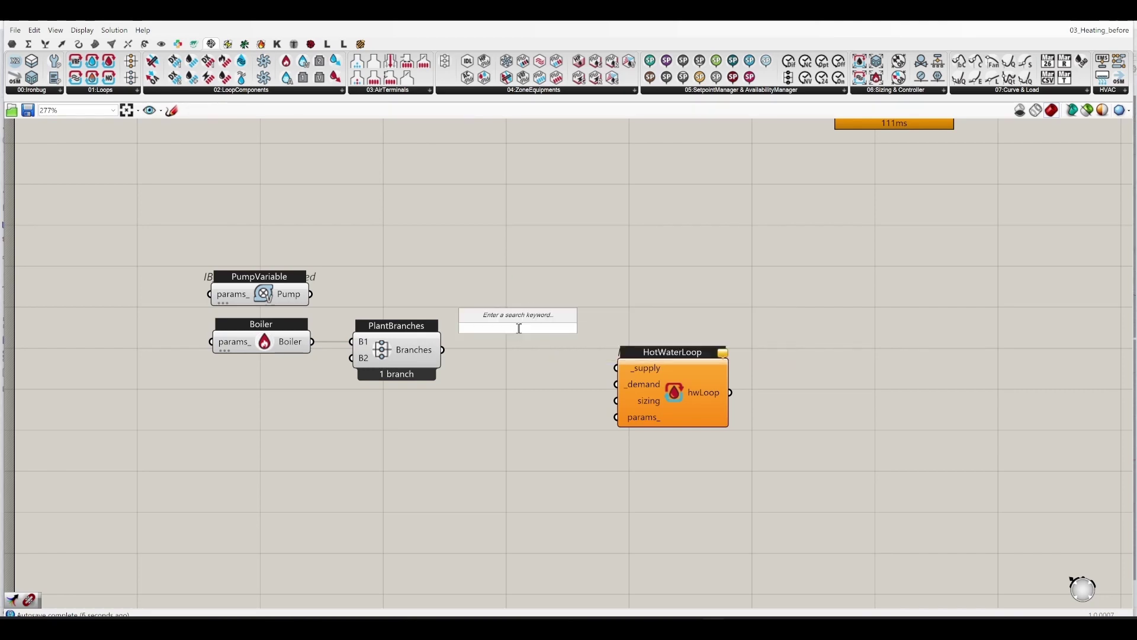
type("mer")
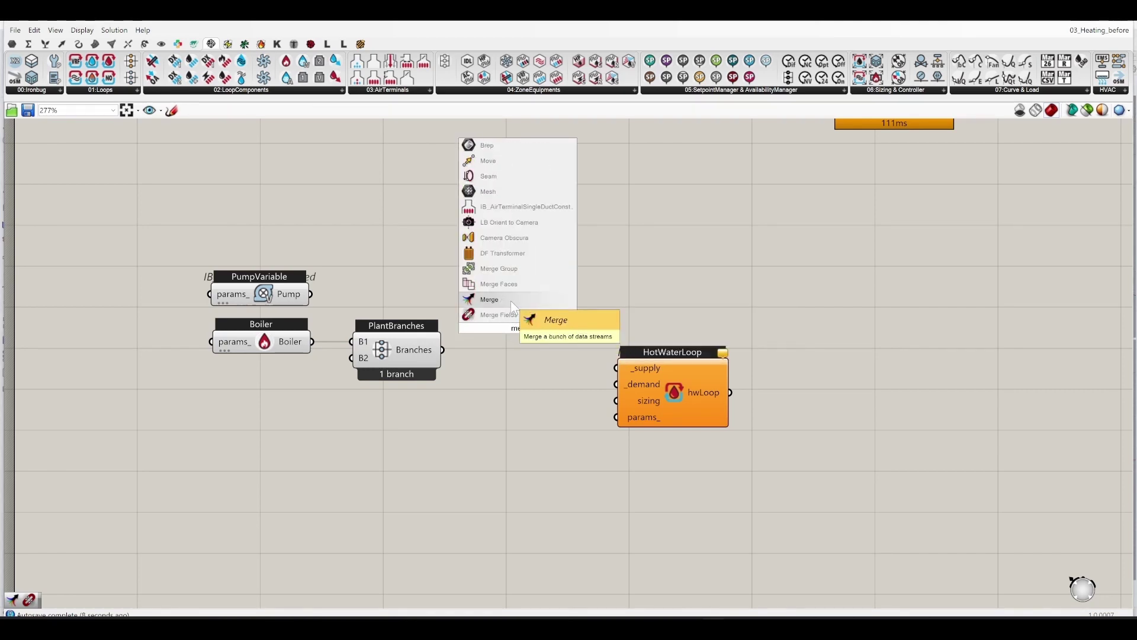
left_click(511, 300)
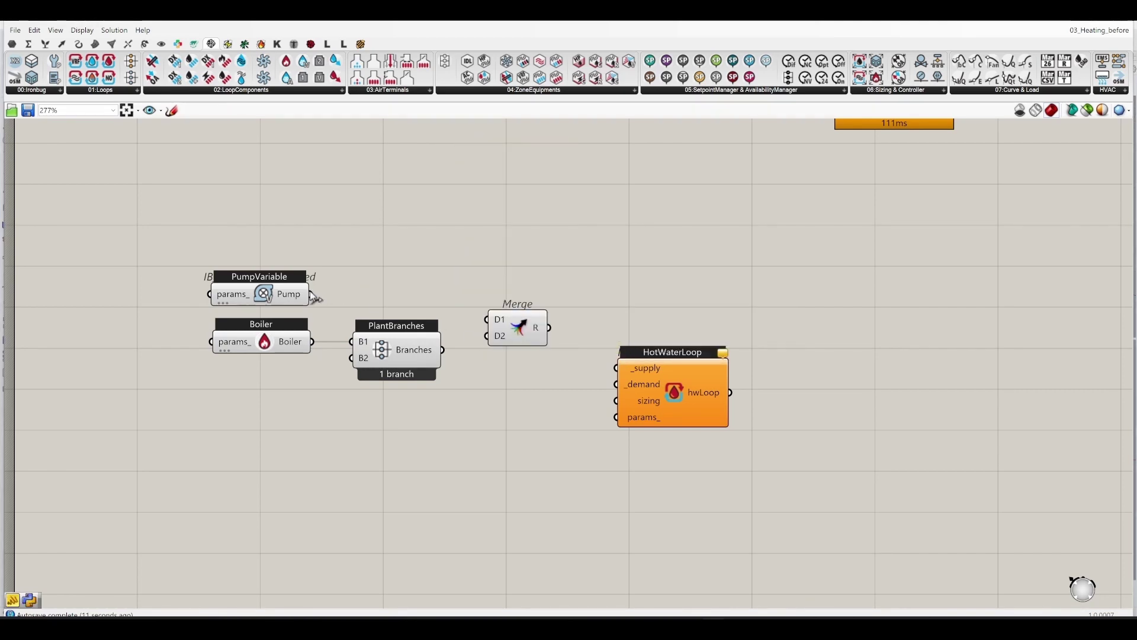
mouse_move(310, 295)
left_mouse_down()
mouse_move(486, 323)
mouse_move(485, 337)
mouse_move(617, 369)
left_mouse_up()
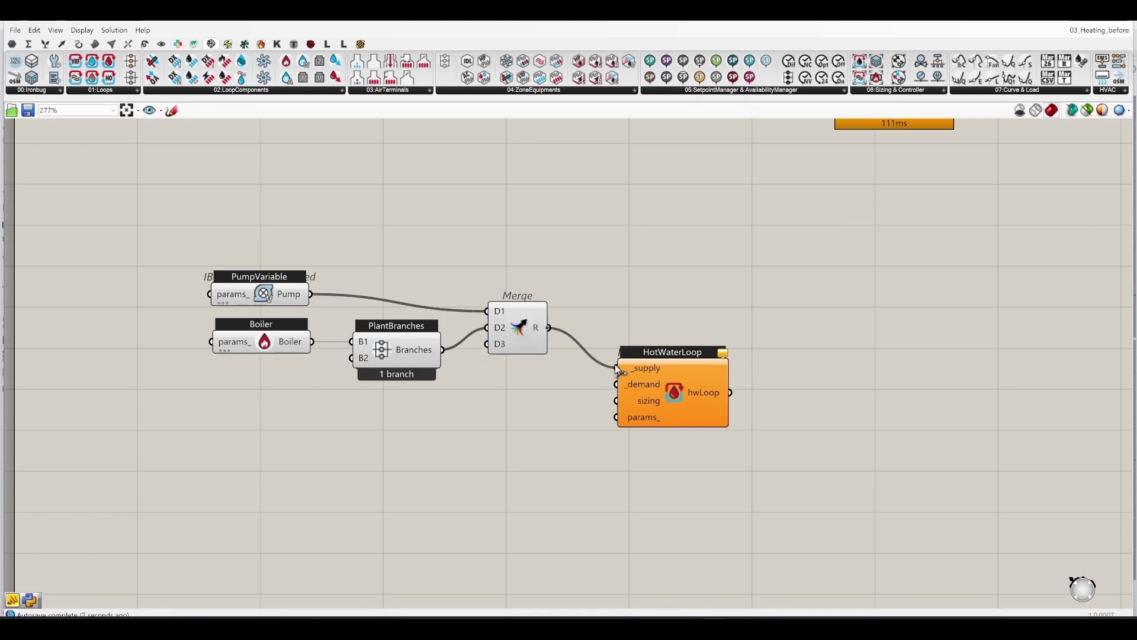
left_click_drag(691, 403, 710, 373)
left_click(486, 449)
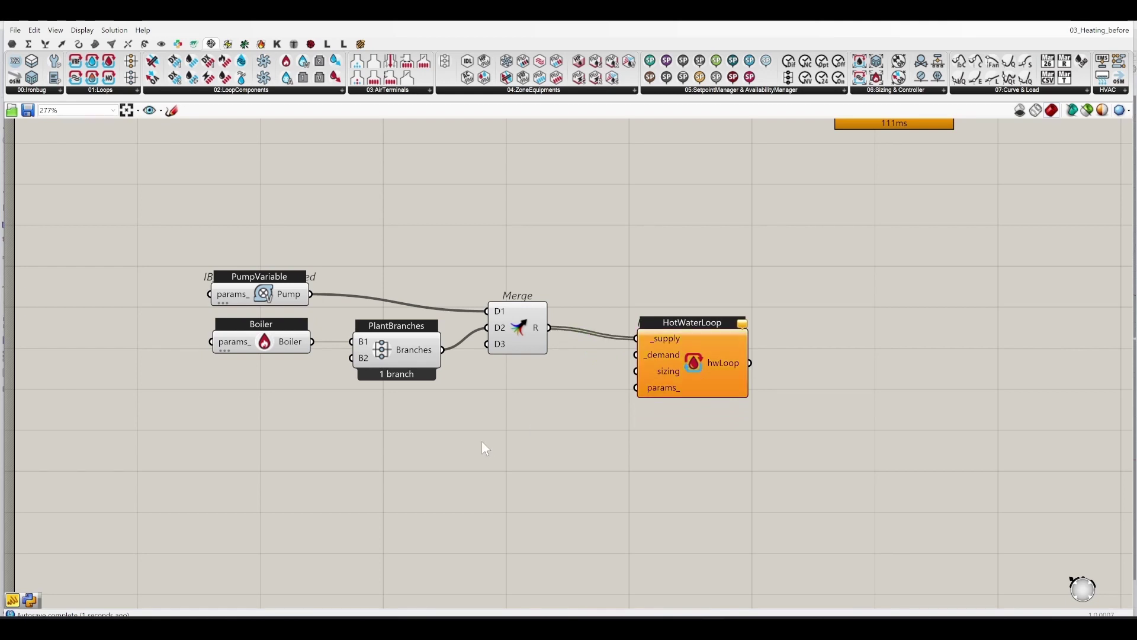
Add a second PlantBranches component, connect its Branches output to the HotWaterLoop's _demand input, and shift the loop slightly down
right_click_drag(470, 410, 384, 424)
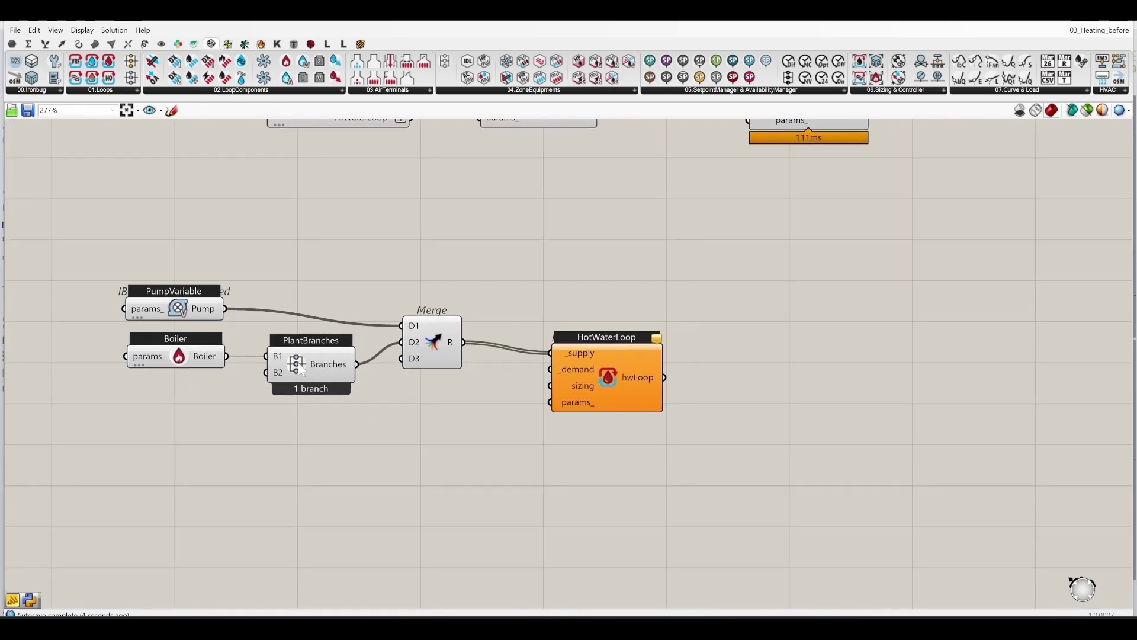
left_click(302, 367)
left_click_drag(130, 62, 551, 385)
left_click_drag(643, 392, 645, 429)
left_click(484, 397)
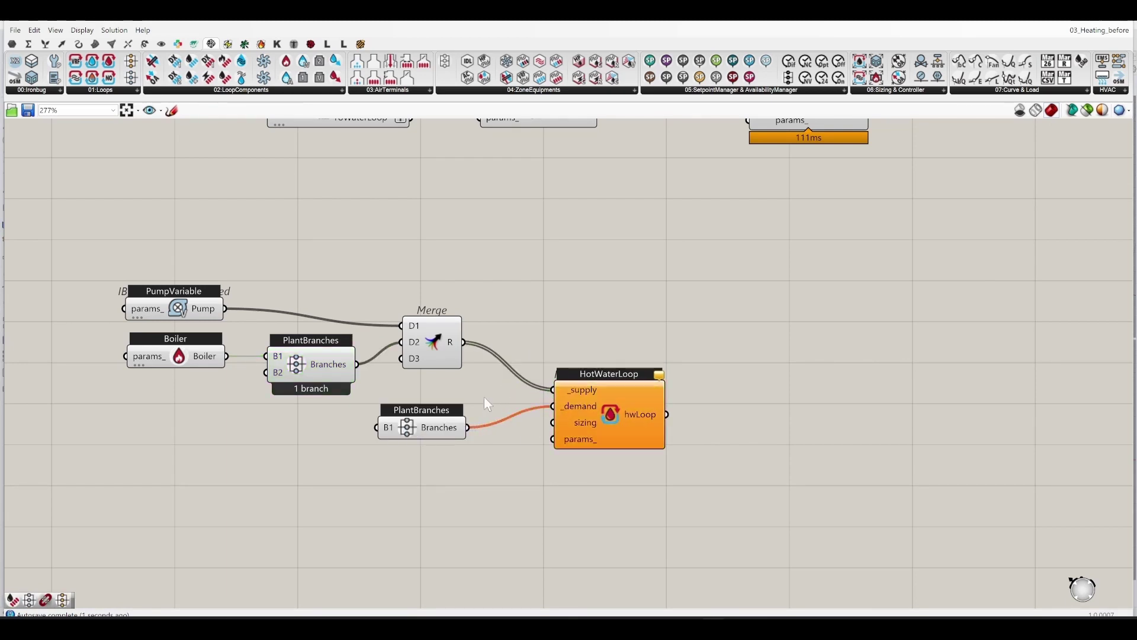
Connect the baseboard coil's ToWaterLoop output to the B1 input of the demand-side PlantBranches
right_click_drag(478, 401, 416, 487)
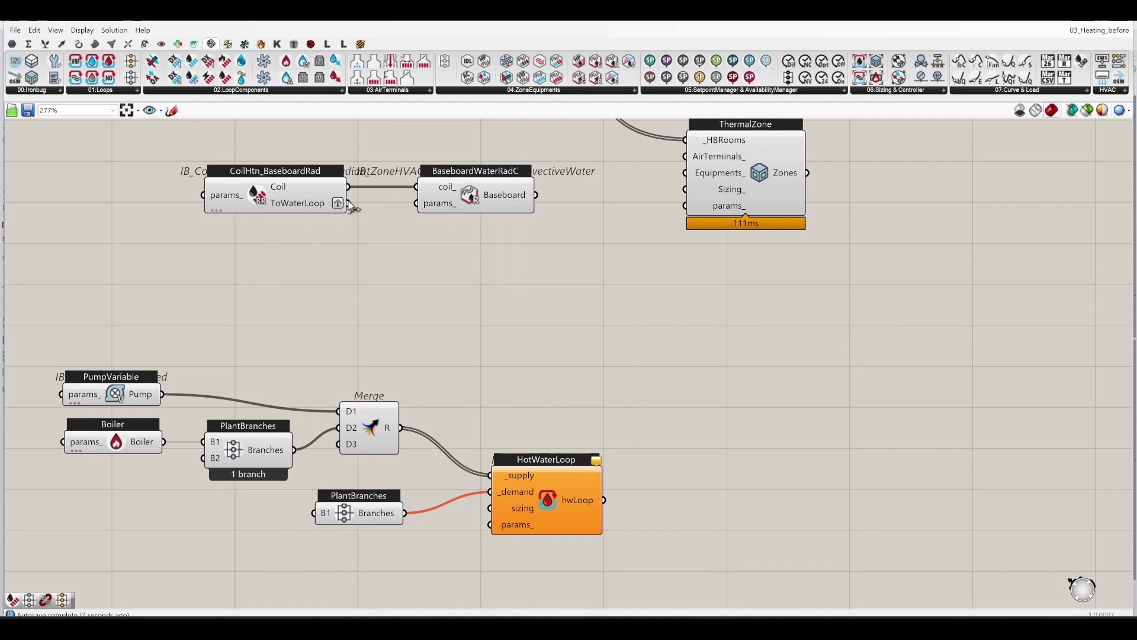
left_click_drag(349, 203, 317, 513)
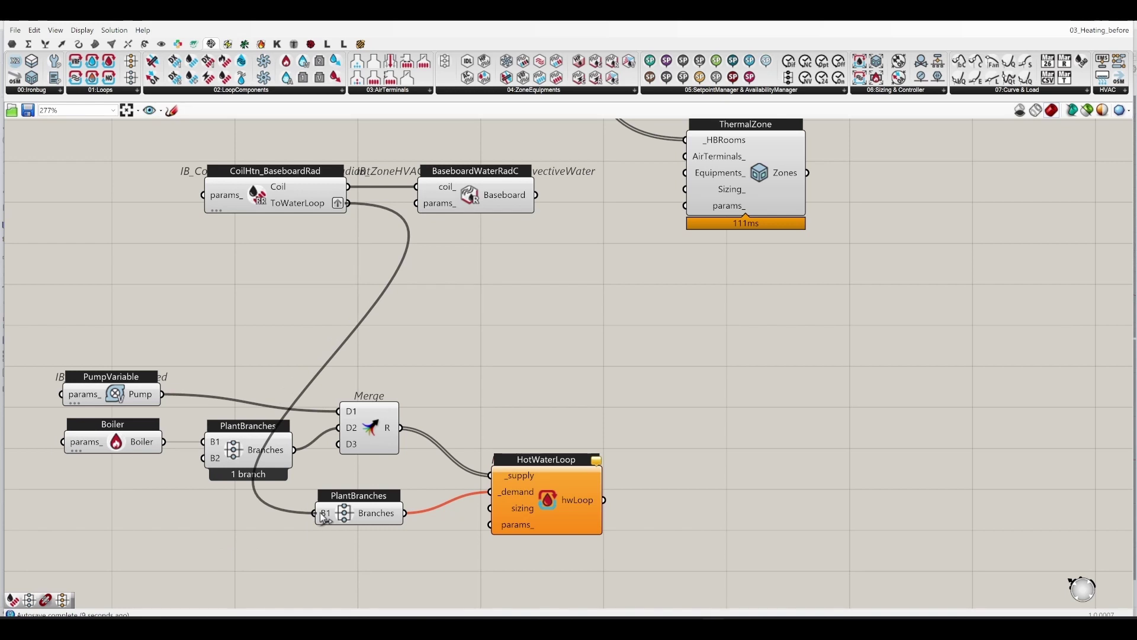
right_click_drag(418, 554, 408, 514)
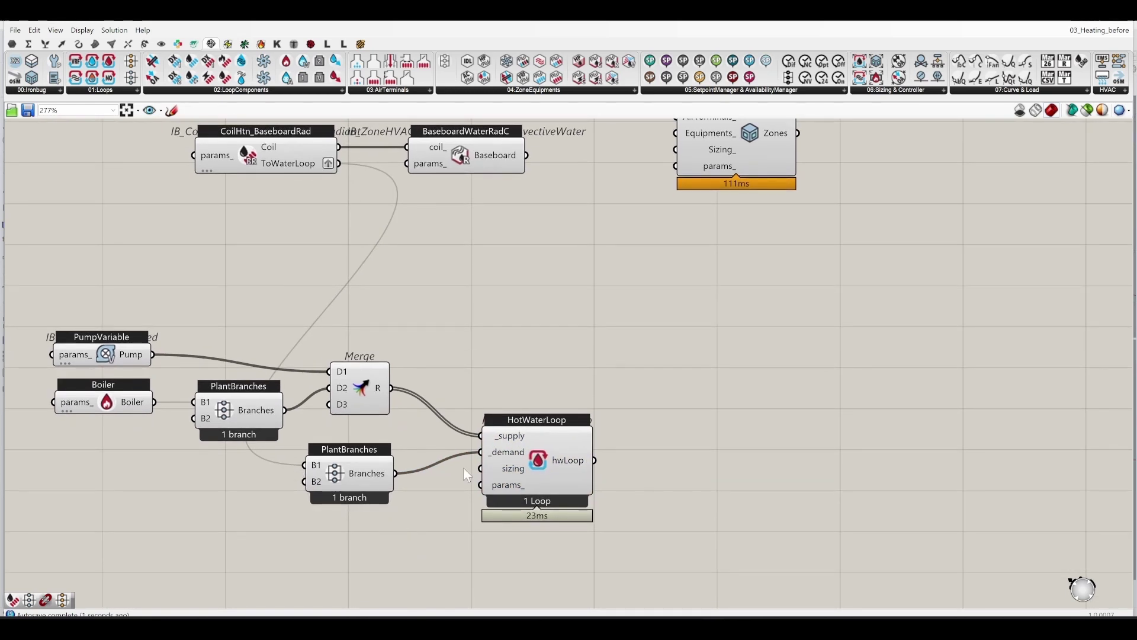
Move the demand-side PlantBranches component down, clear of the supply-side components
right_click_drag(464, 336, 670, 346)
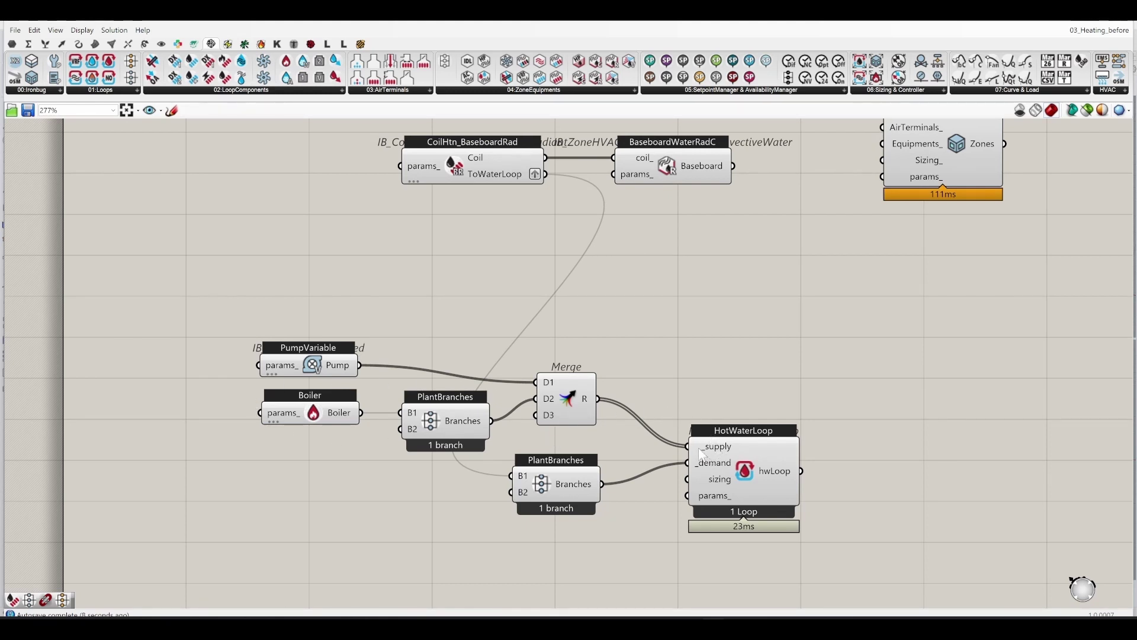
left_click_drag(545, 489, 563, 495)
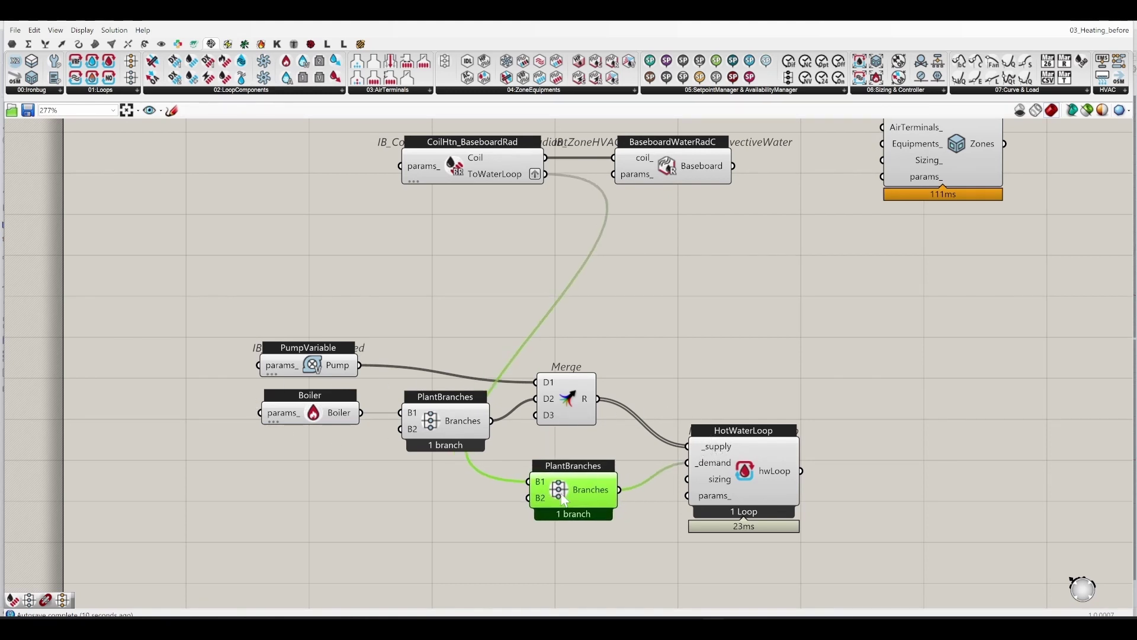
right_click_drag(616, 302, 537, 329)
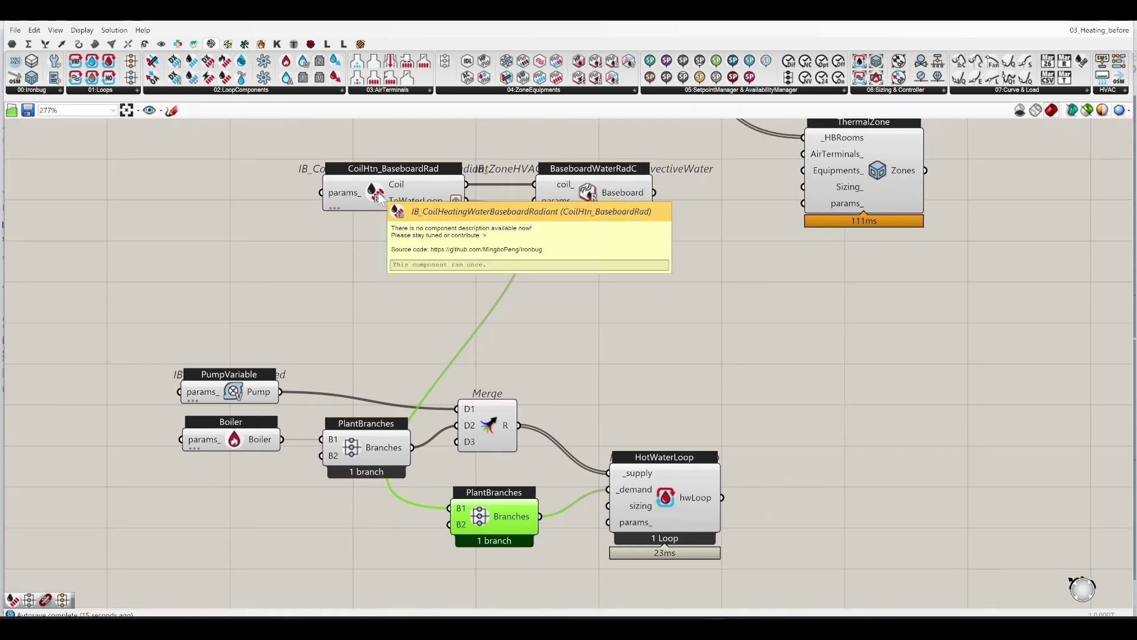
right_click_drag(712, 393, 629, 354)
left_click(627, 350)
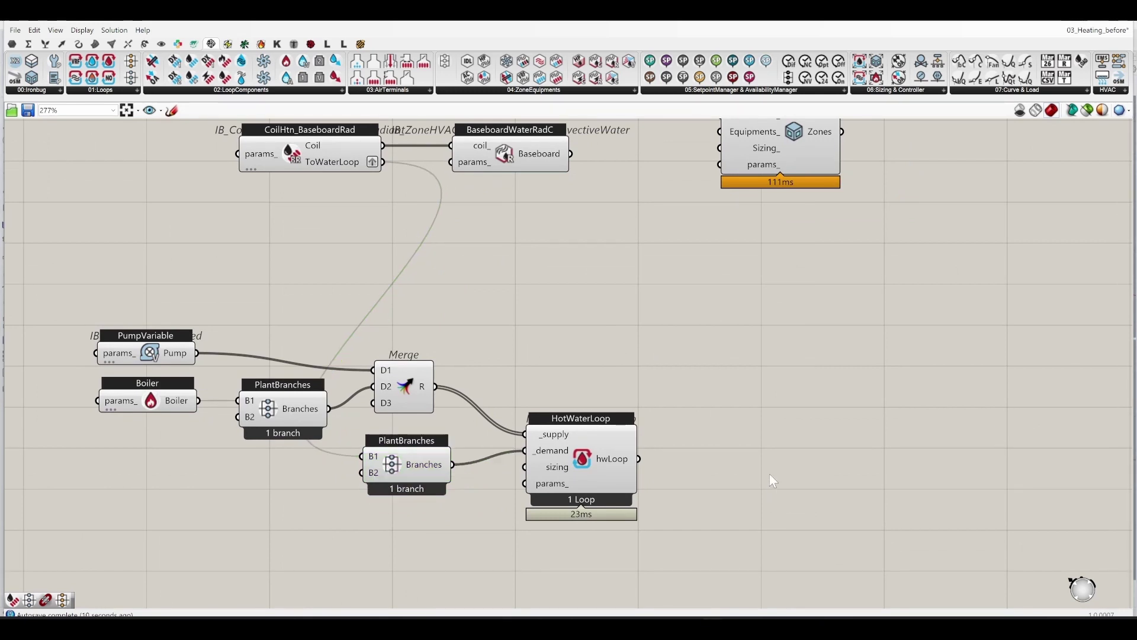
left_click_drag(409, 477, 411, 533)
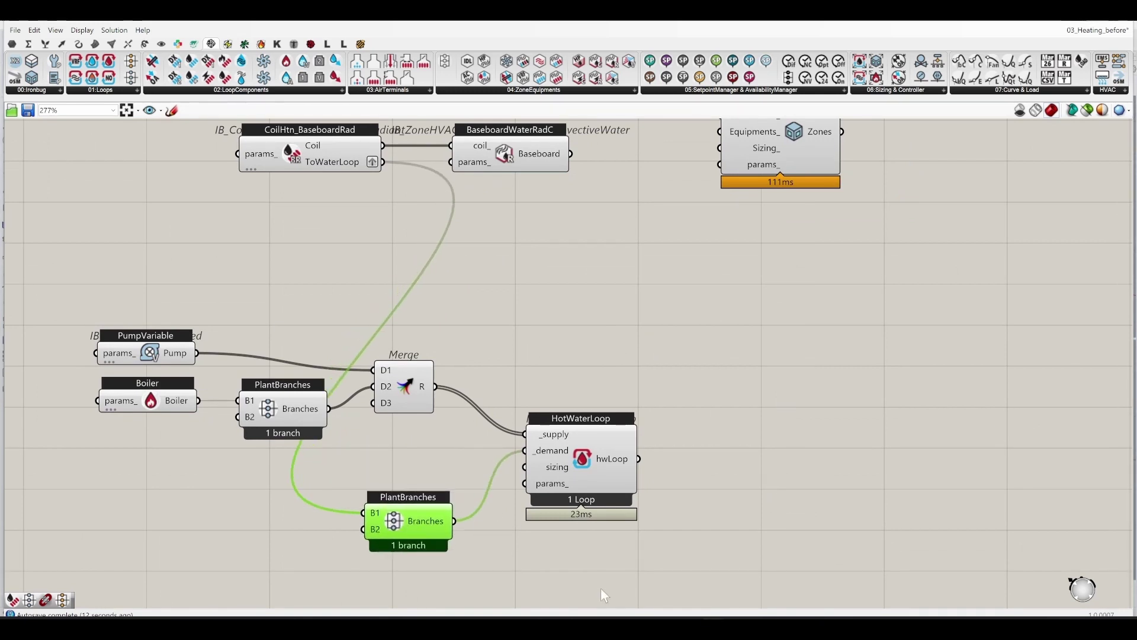
right_click_drag(398, 444, 516, 456)
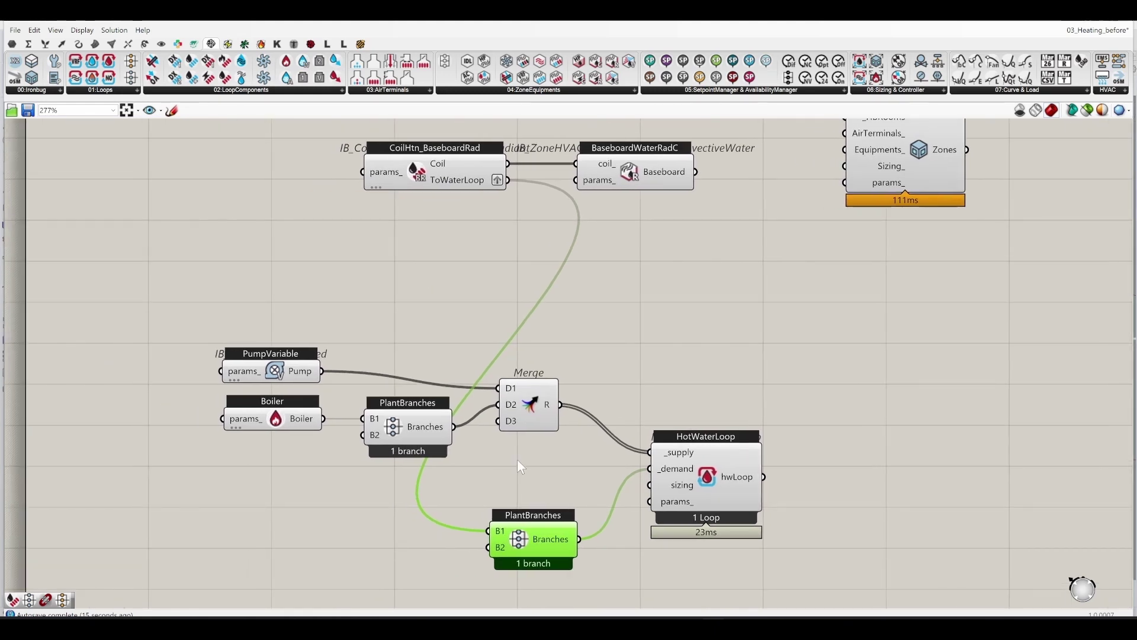
left_click(517, 460)
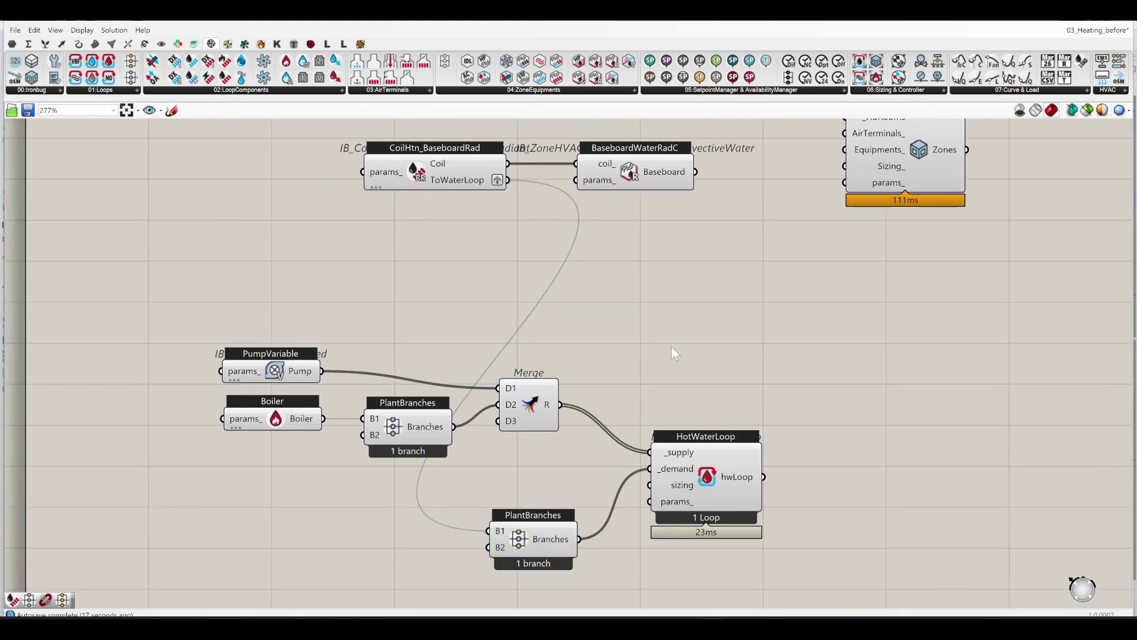
Add an IB_SetpointManagerScheduled below the boiler's PlantBranches and connect its SPM output to the Merge component's D3 input
right_click_drag(675, 354, 754, 263)
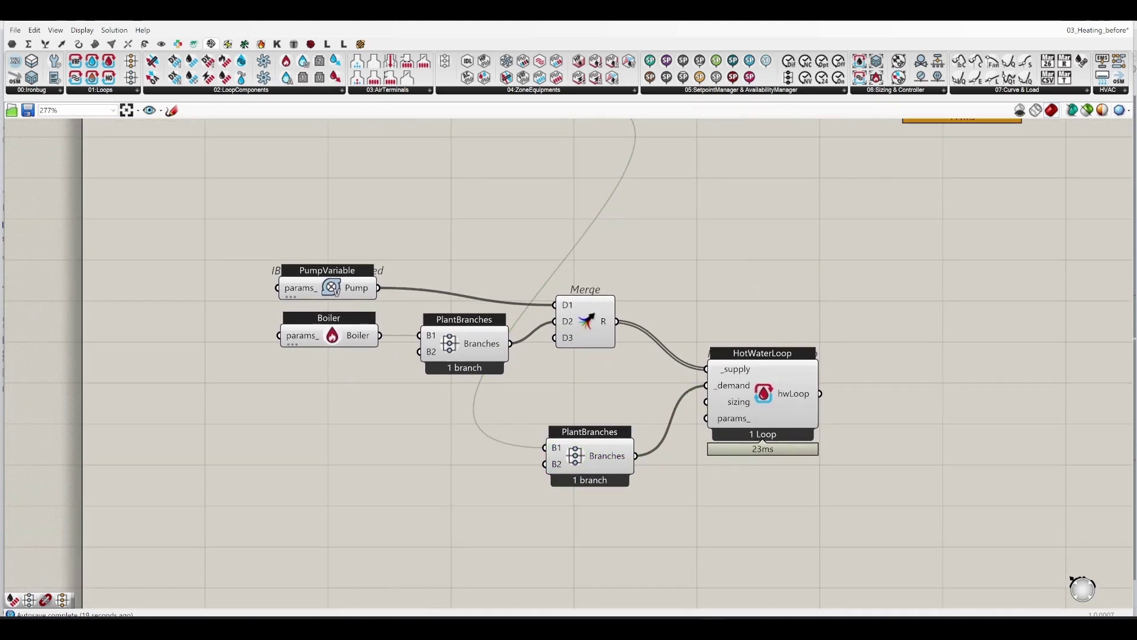
left_click(727, 91)
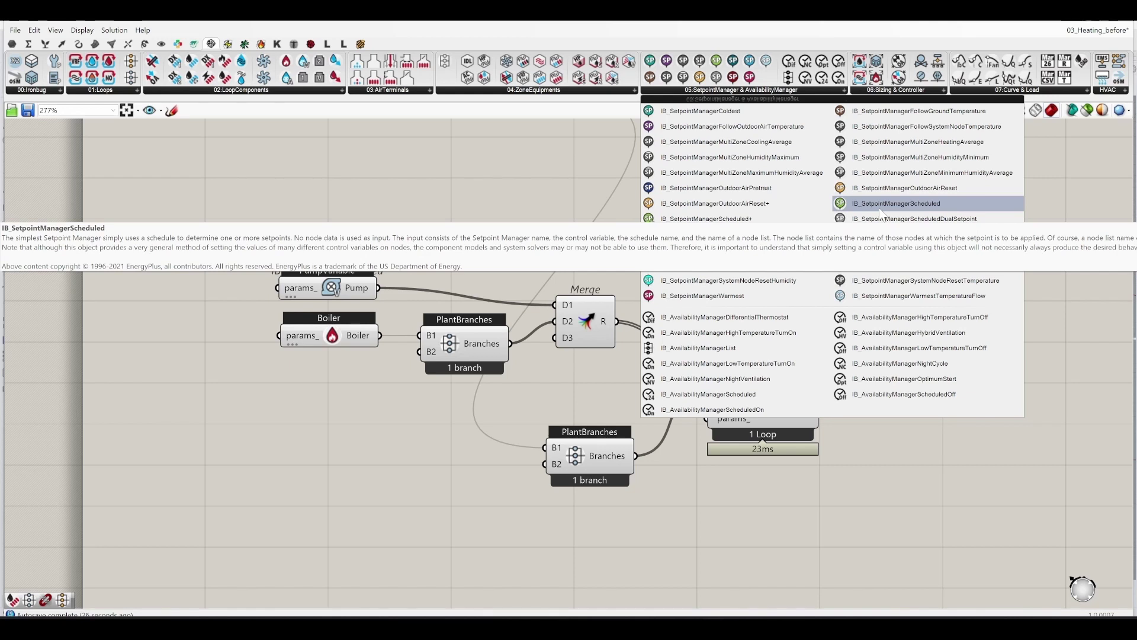
left_click_drag(881, 213, 595, 396)
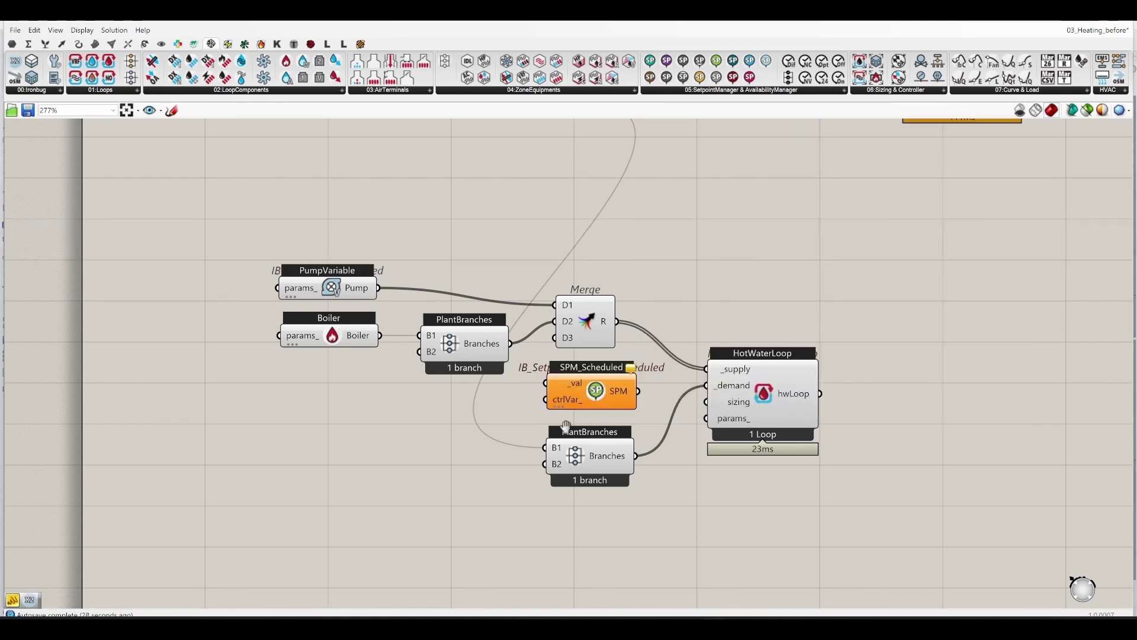
right_click_drag(566, 425, 526, 437)
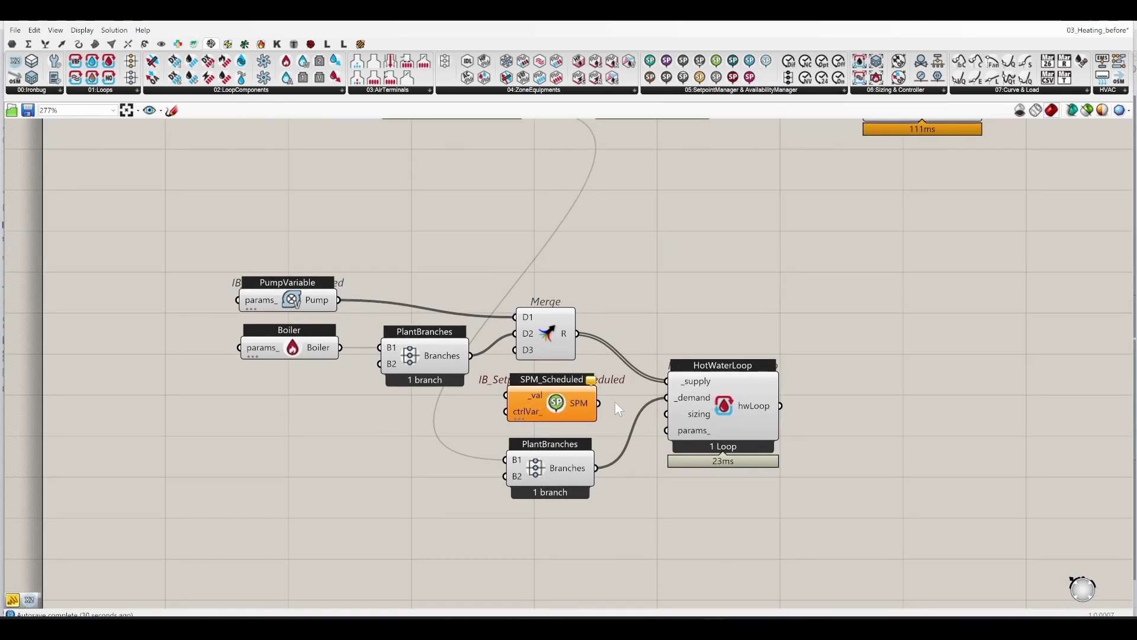
left_click_drag(581, 411, 435, 426)
left_click(535, 401)
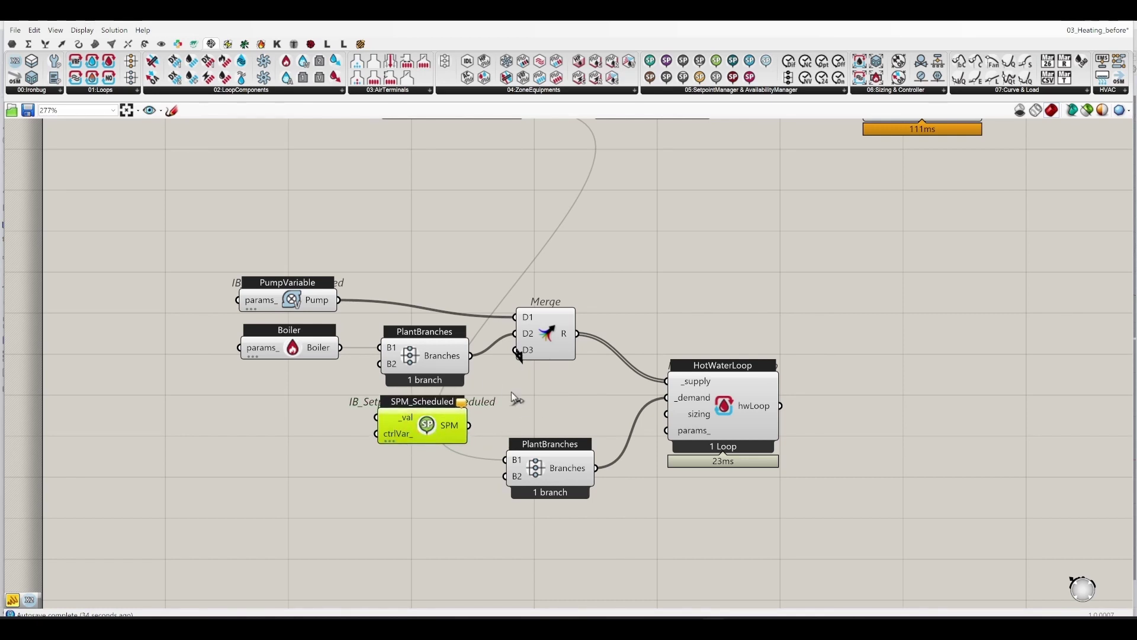
left_click_drag(517, 399, 470, 429)
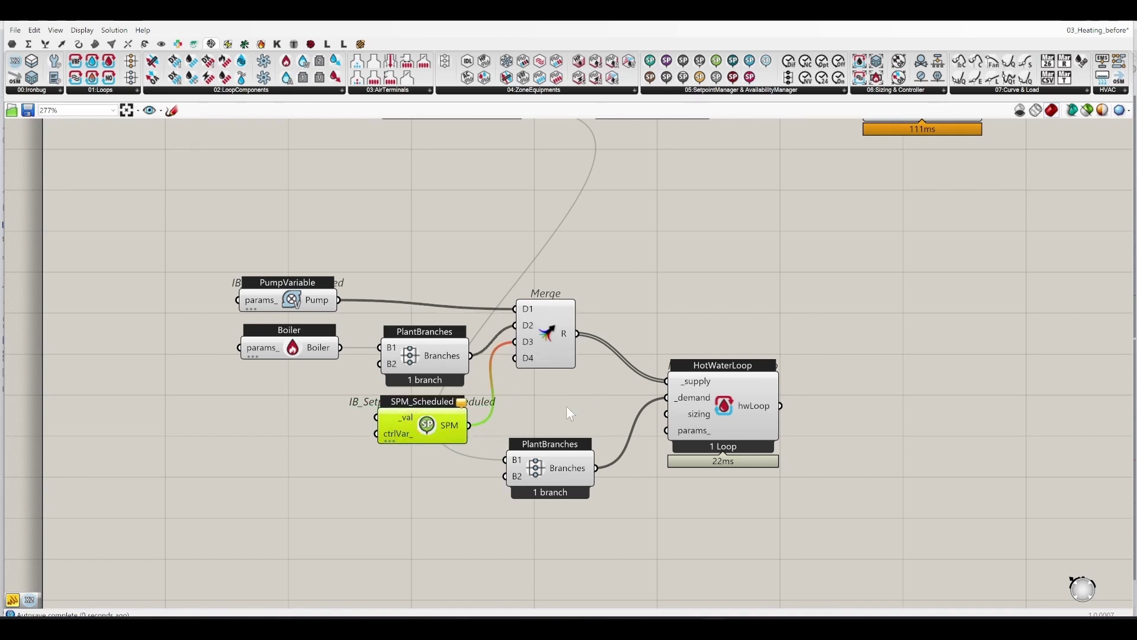
right_click_drag(578, 402, 725, 359)
left_click(492, 404)
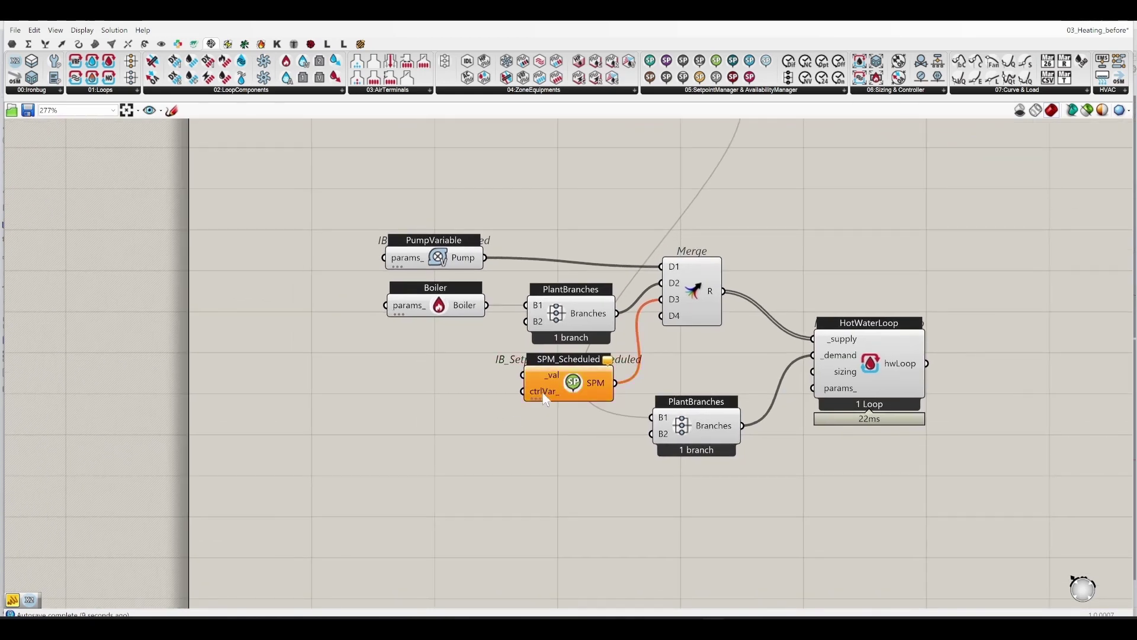
Add a panel containing 80 and connect it to the SPM_Scheduled component's _val input
mouse_move(541, 394)
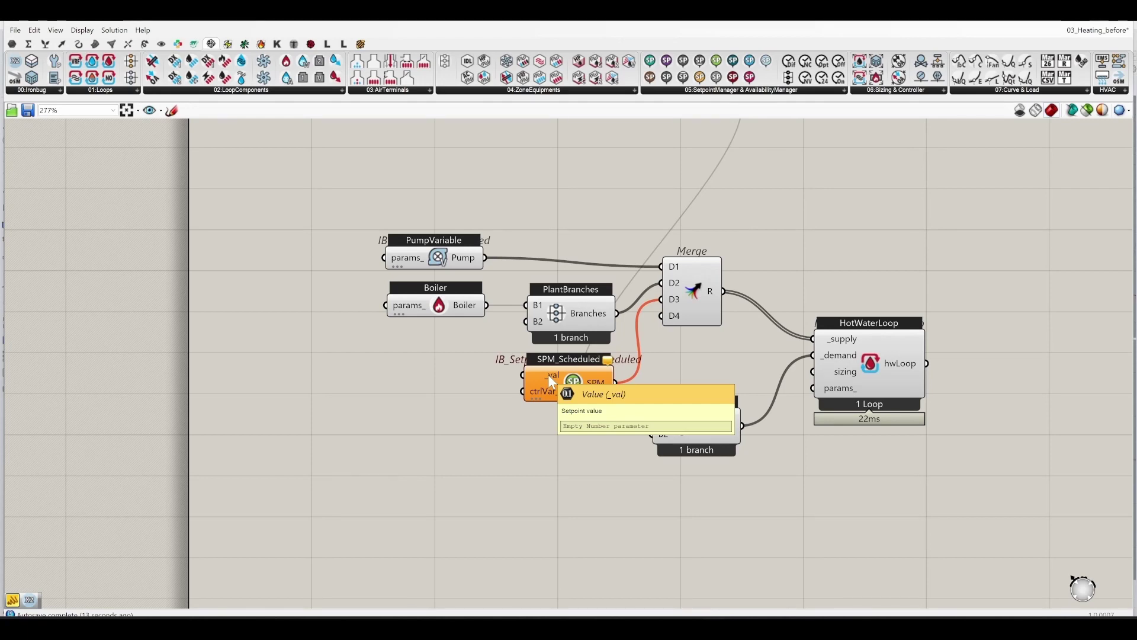
right_click_drag(291, 379, 452, 367)
double_click(450, 360)
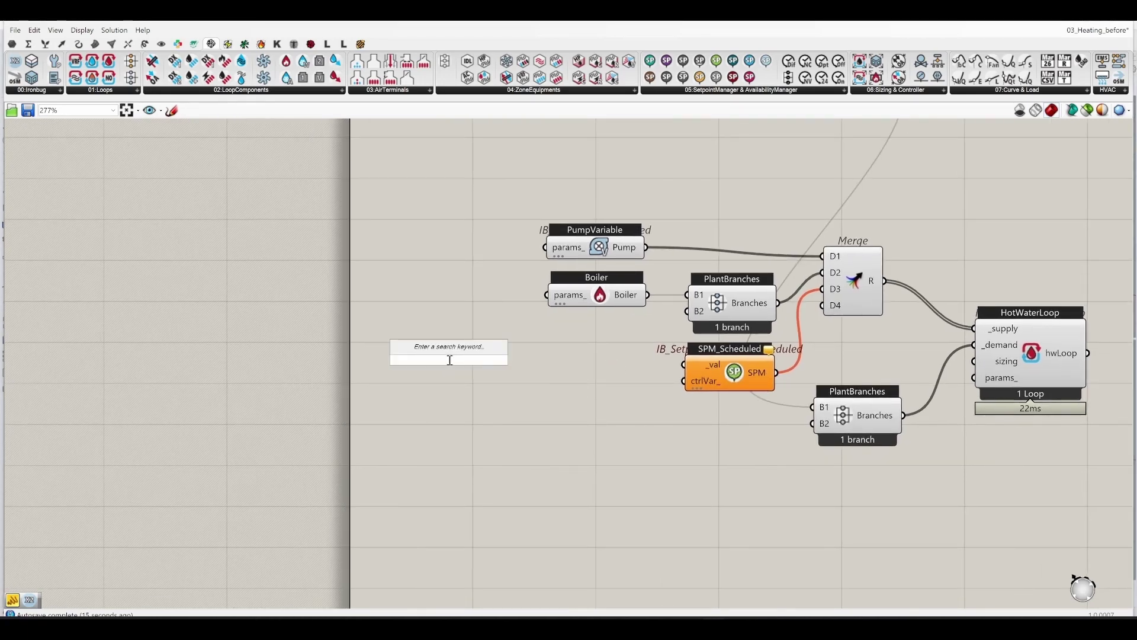
type("\"")
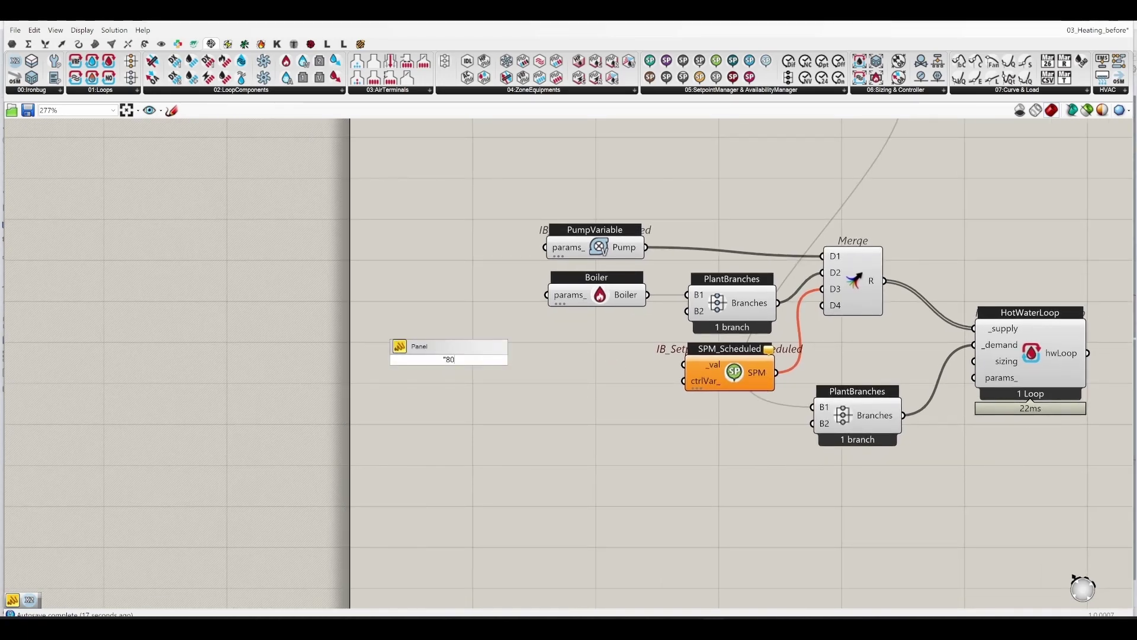
type("80")
key("Return")
left_click_drag(685, 364, 413, 342)
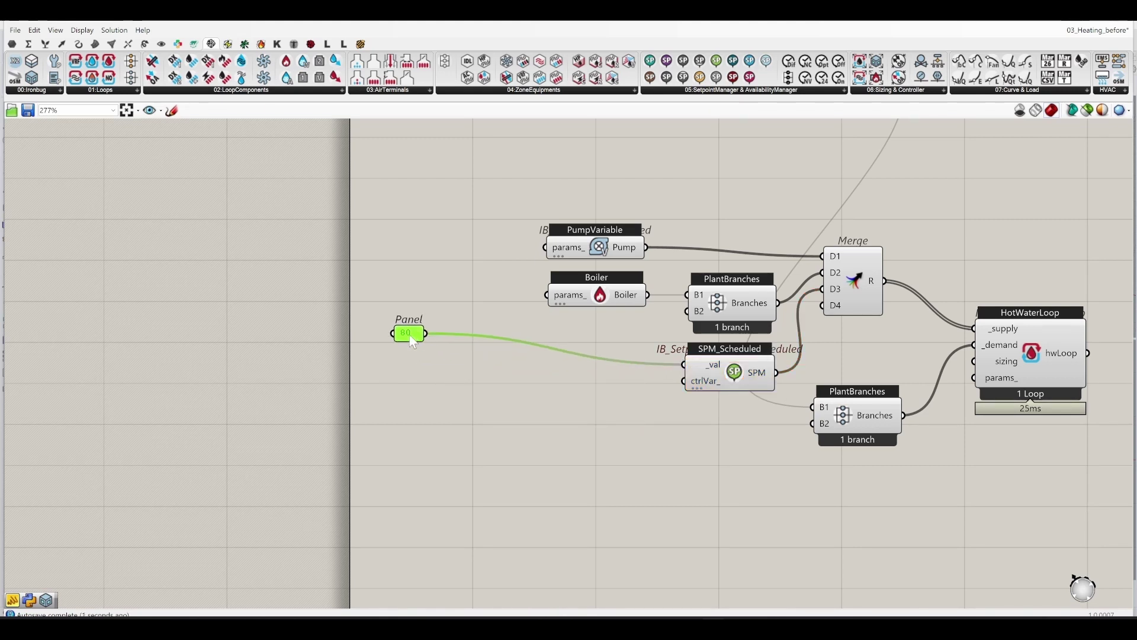
left_click(515, 405)
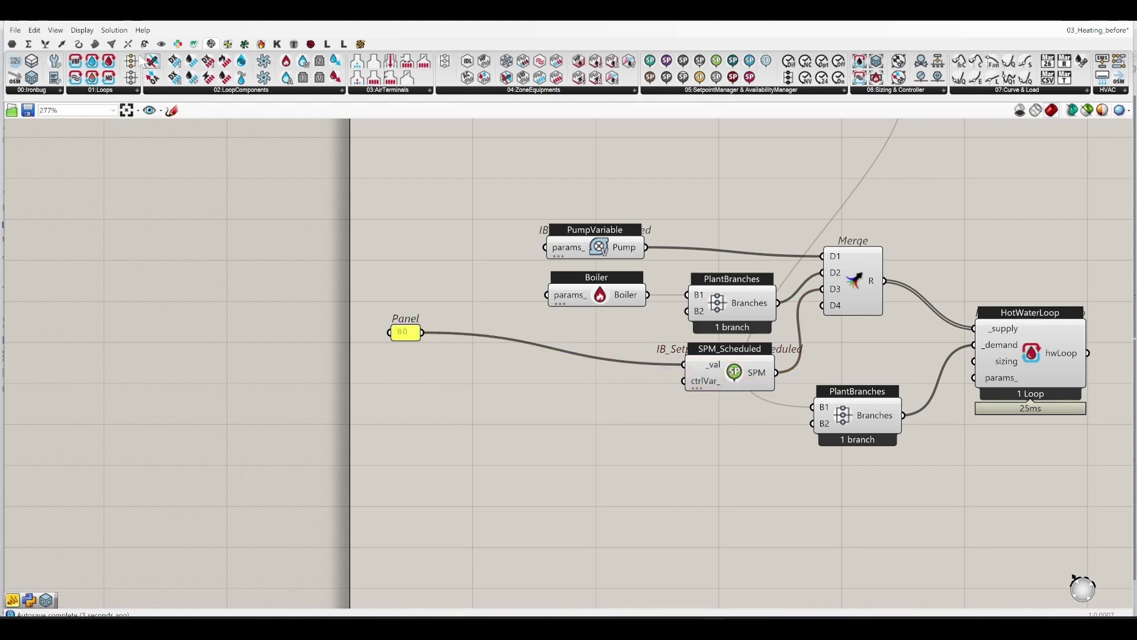
Add an ObjParams component beside the Boiler, connect its P output to the Boiler's params_ input, and move the 80 panel out of the way
left_click(371, 264)
left_click_drag(403, 336, 290, 374)
left_click(377, 308)
left_click_drag(392, 263, 547, 296)
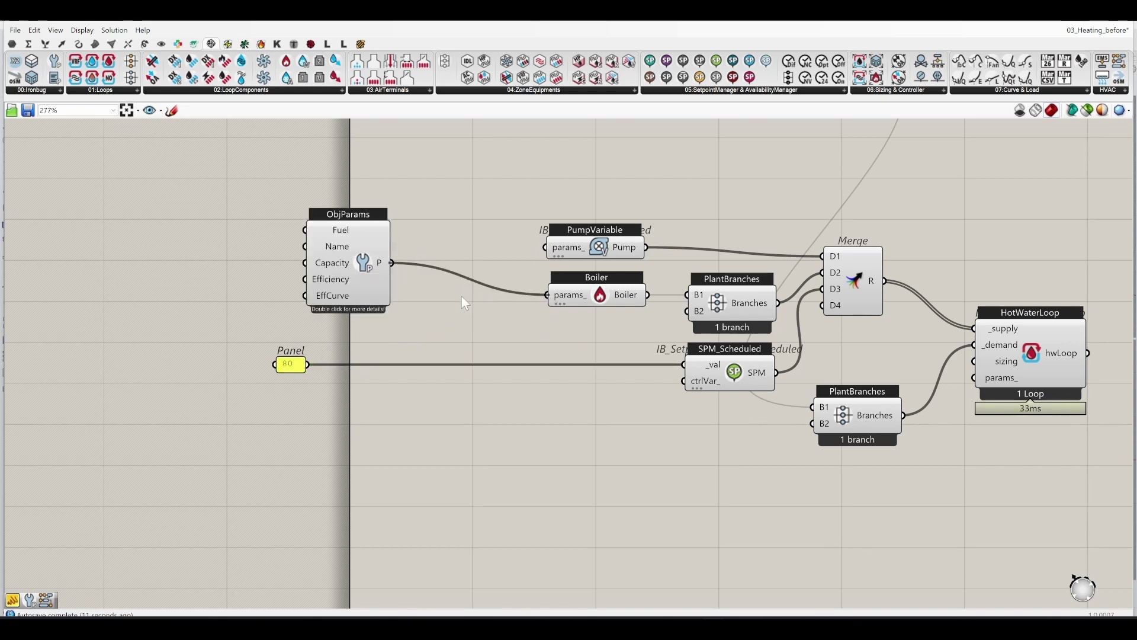
left_click_drag(361, 268, 455, 289)
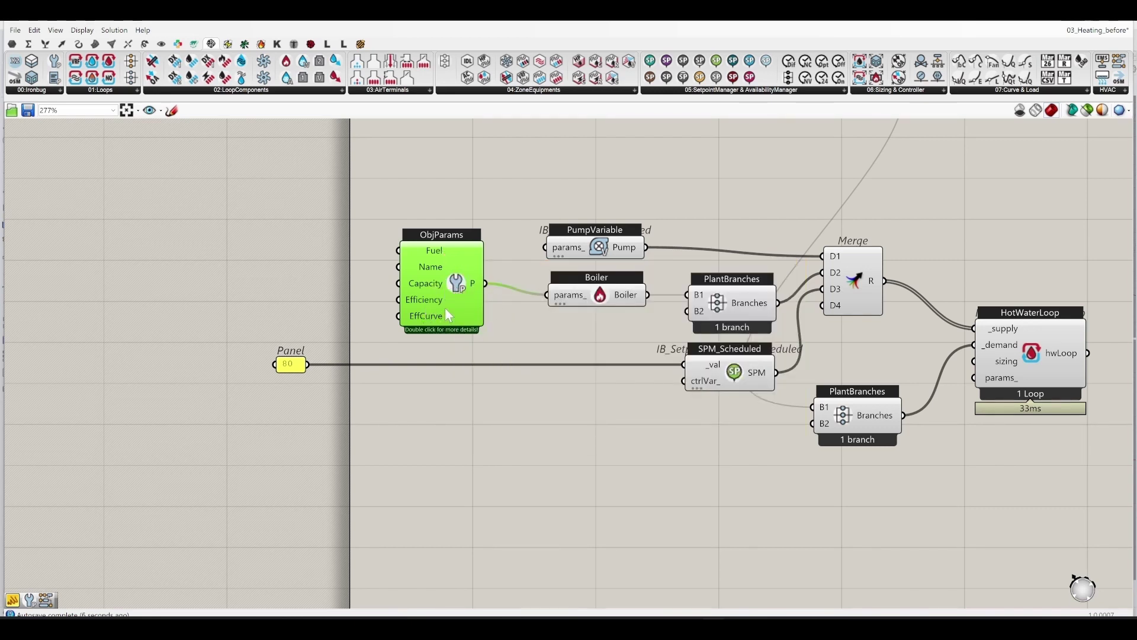
Add an empty panel below the boiler, connect the Boiler output to it, and enlarge it to show the full parameter list
right_click_drag(678, 455, 574, 415)
left_click(576, 418)
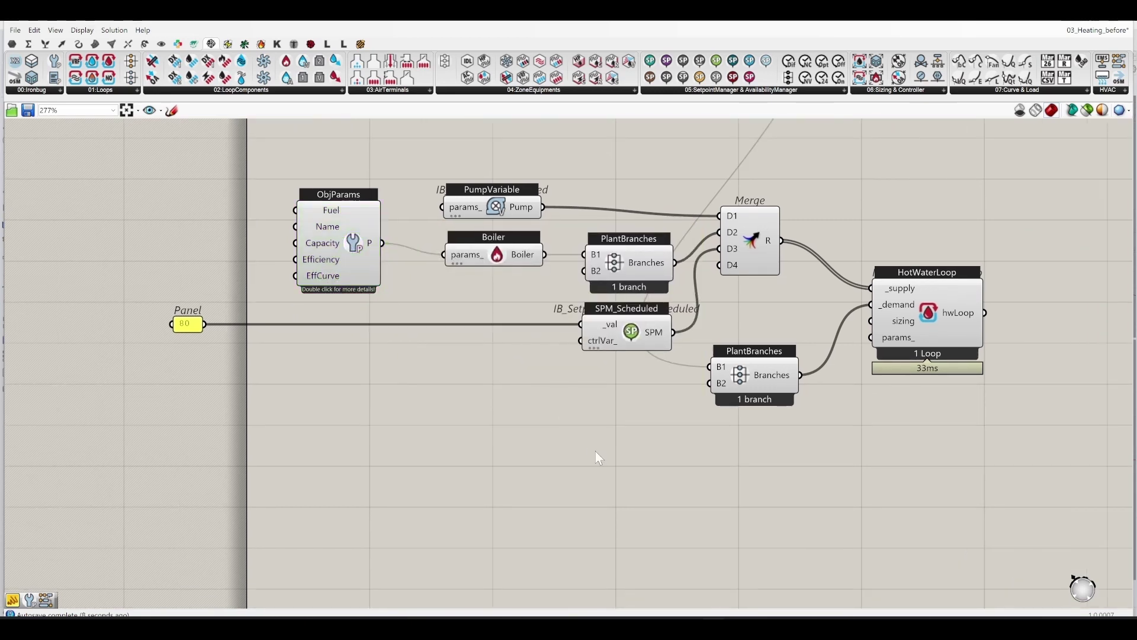
double_click(531, 415)
type("//")
key("Return")
left_click_drag(544, 255, 457, 425)
left_click_drag(598, 462, 941, 568)
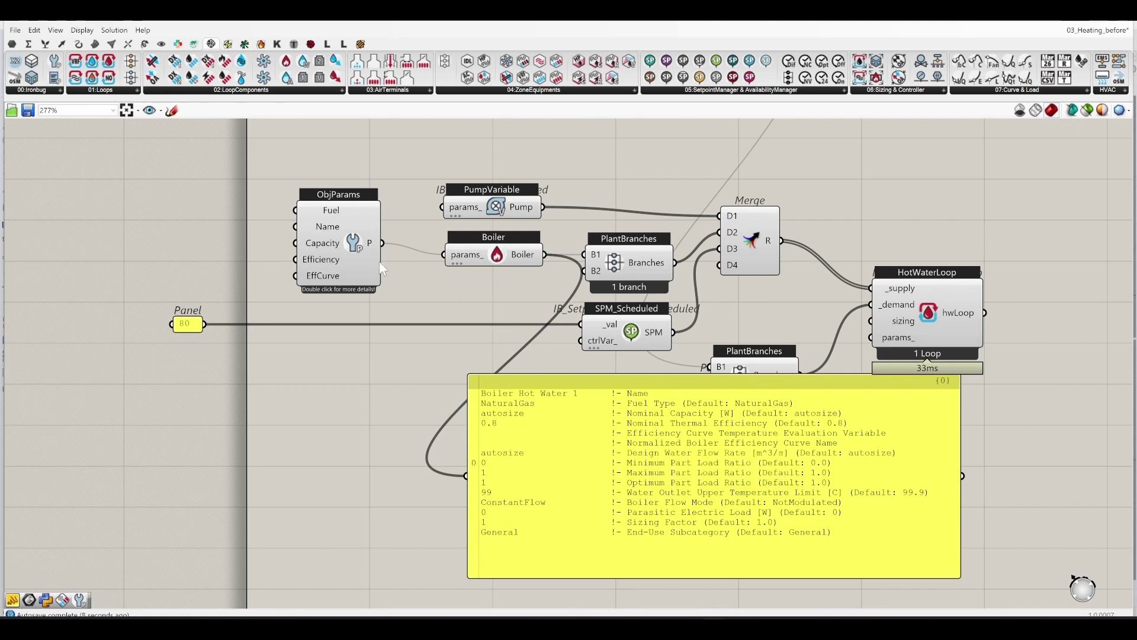
Shift ObjParams slightly towards the Boiler and add the BoilerFlowMode parameter as an input on it
left_click_drag(369, 251, 390, 255)
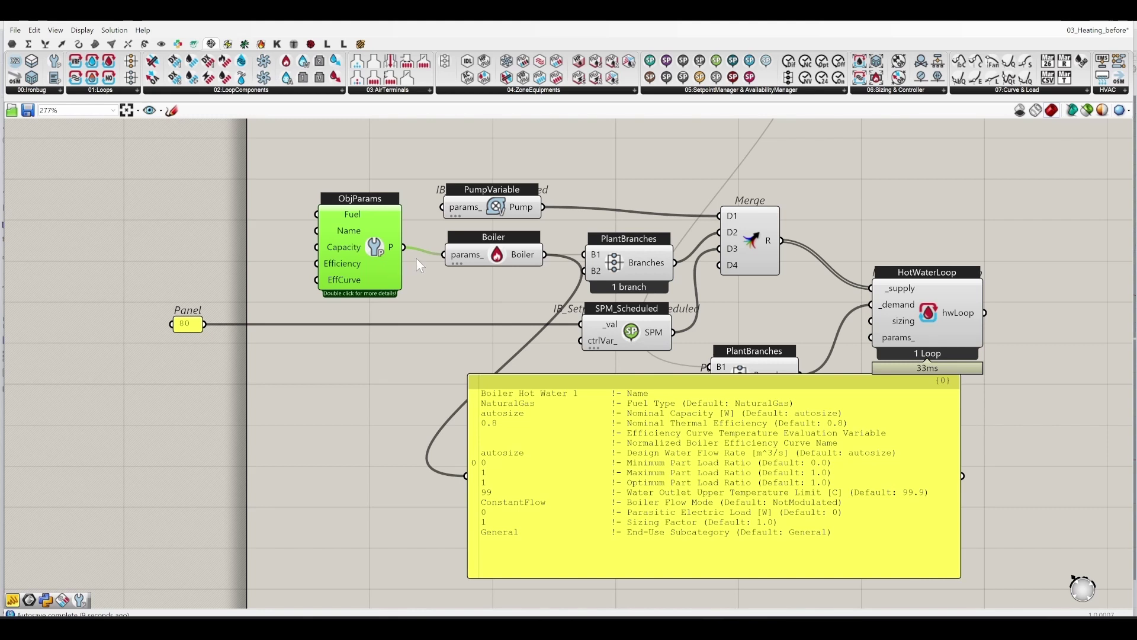
right_click(381, 247)
mouse_move(485, 278)
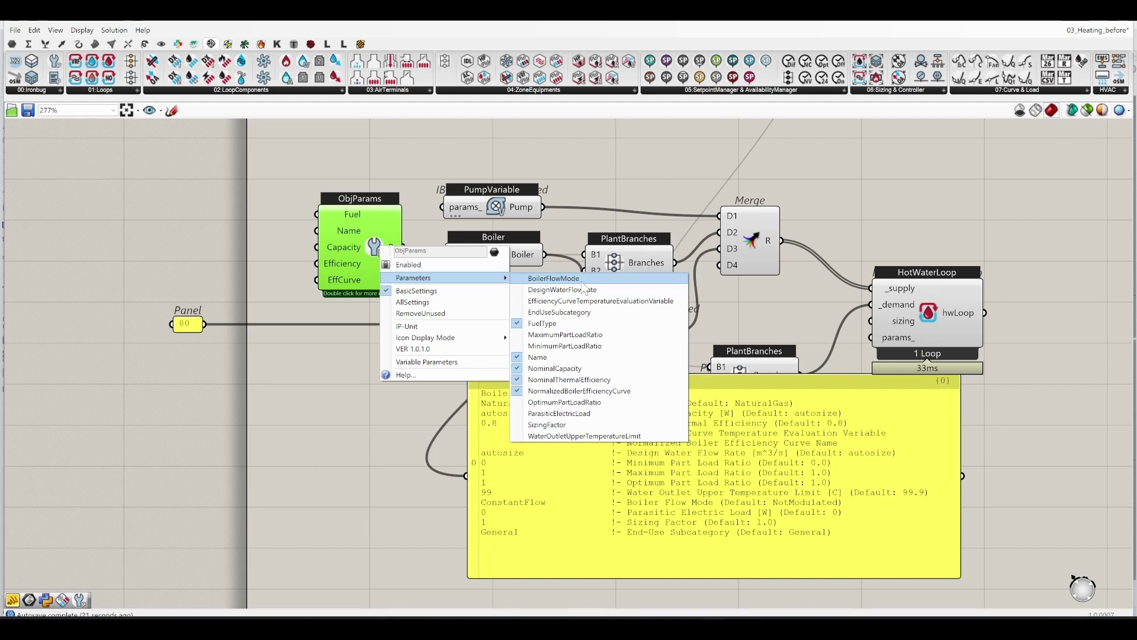
left_click(600, 279)
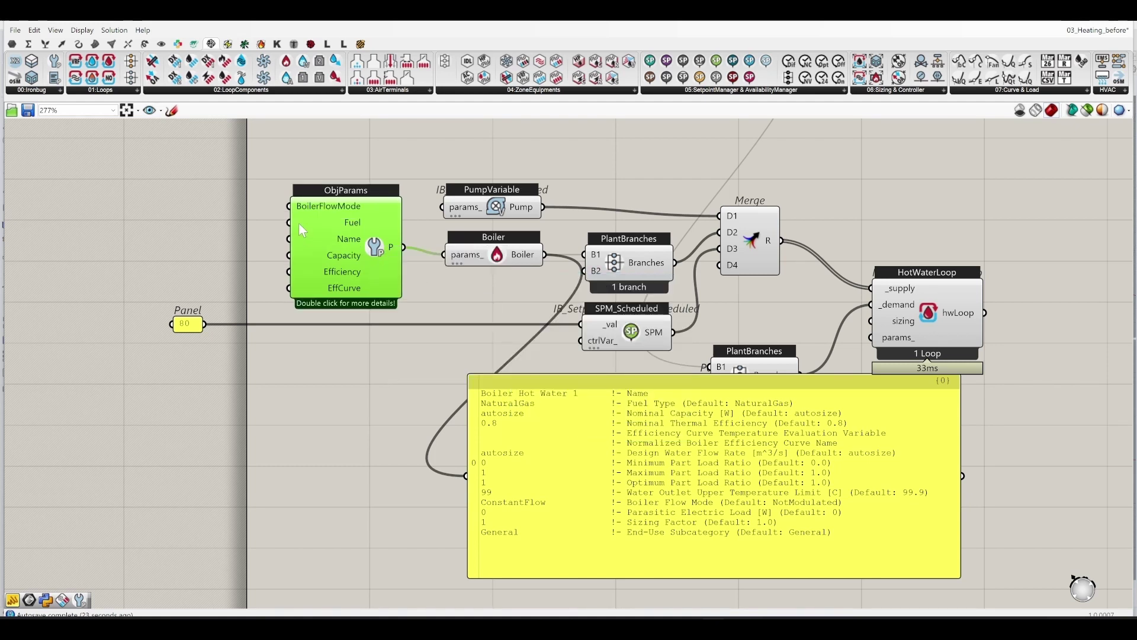
Read the BoilerFlowMode input's description, and check its help page before closing it
mouse_move(319, 213)
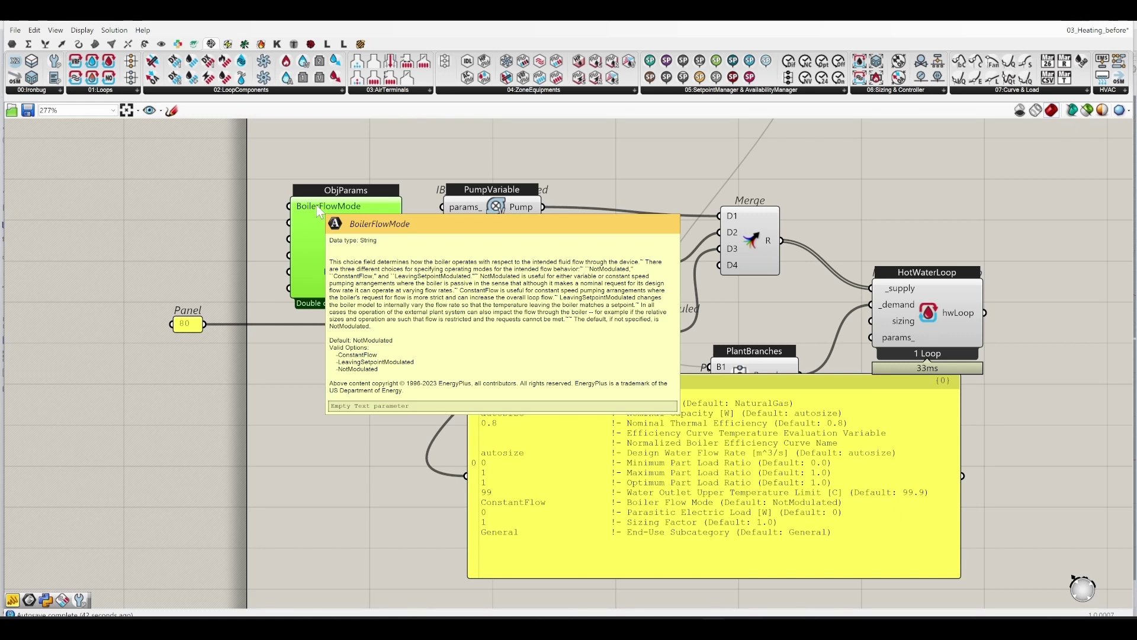
right_click_drag(318, 213, 397, 225)
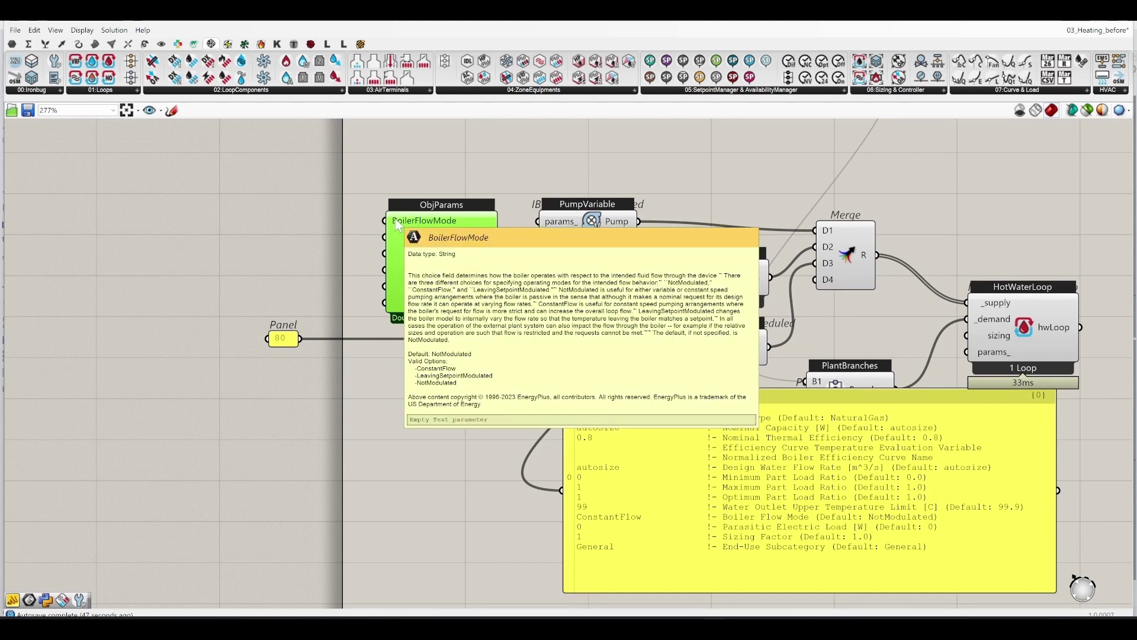
right_click(439, 221)
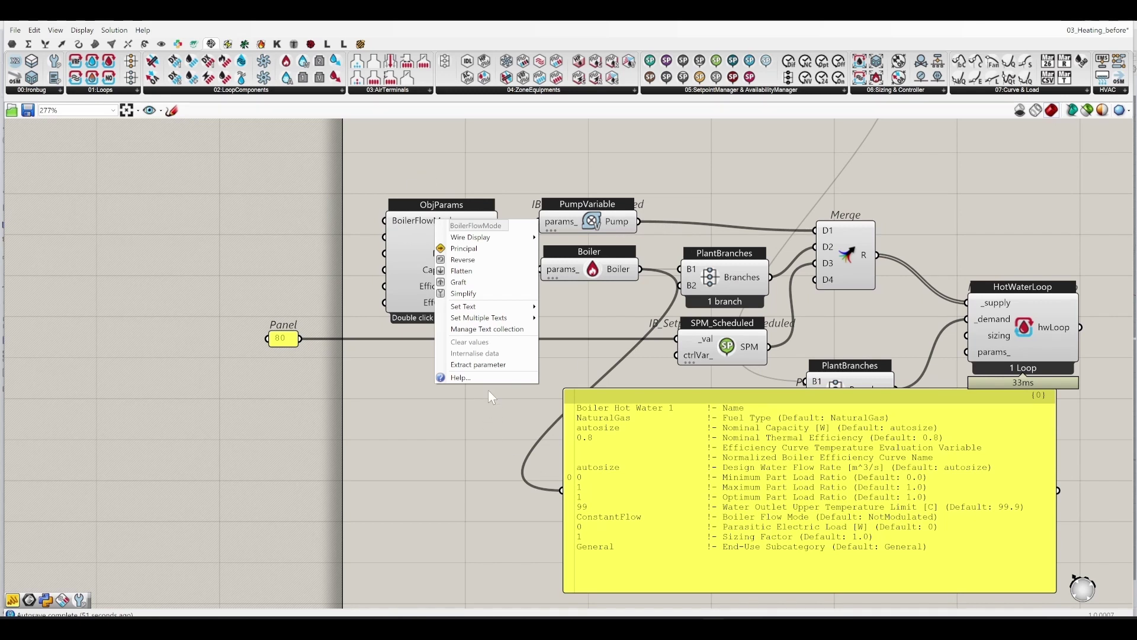
left_click(461, 378)
scroll(503, 397, "down", 2)
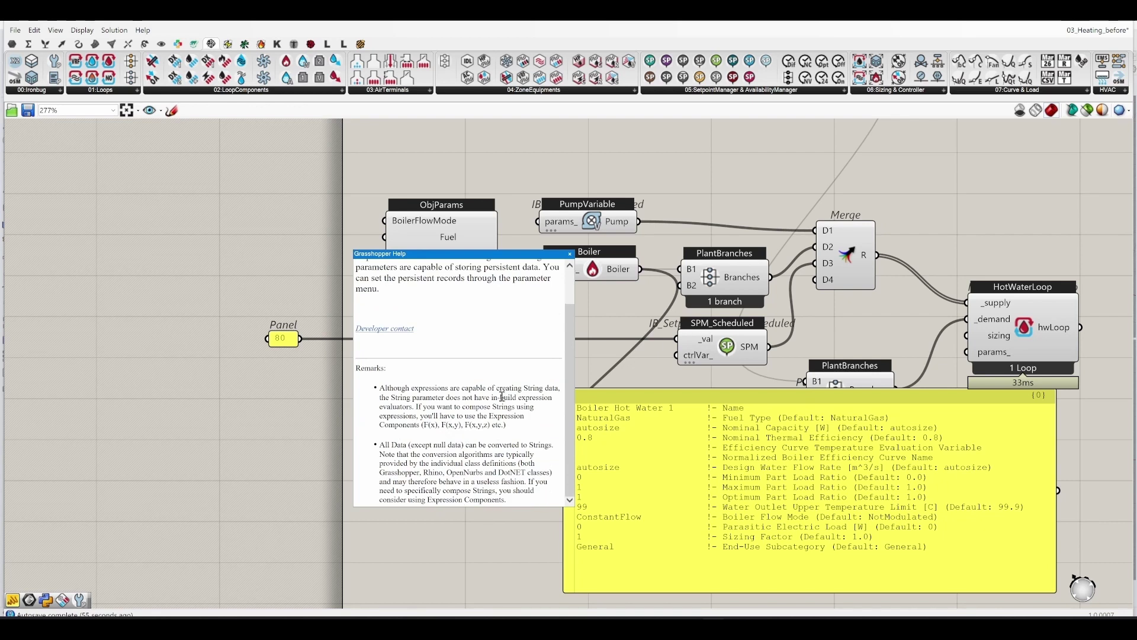
left_click(570, 254)
Open the help for the ObjParams component and read the BoilerFlowMode description, default and valid options
right_click(473, 268)
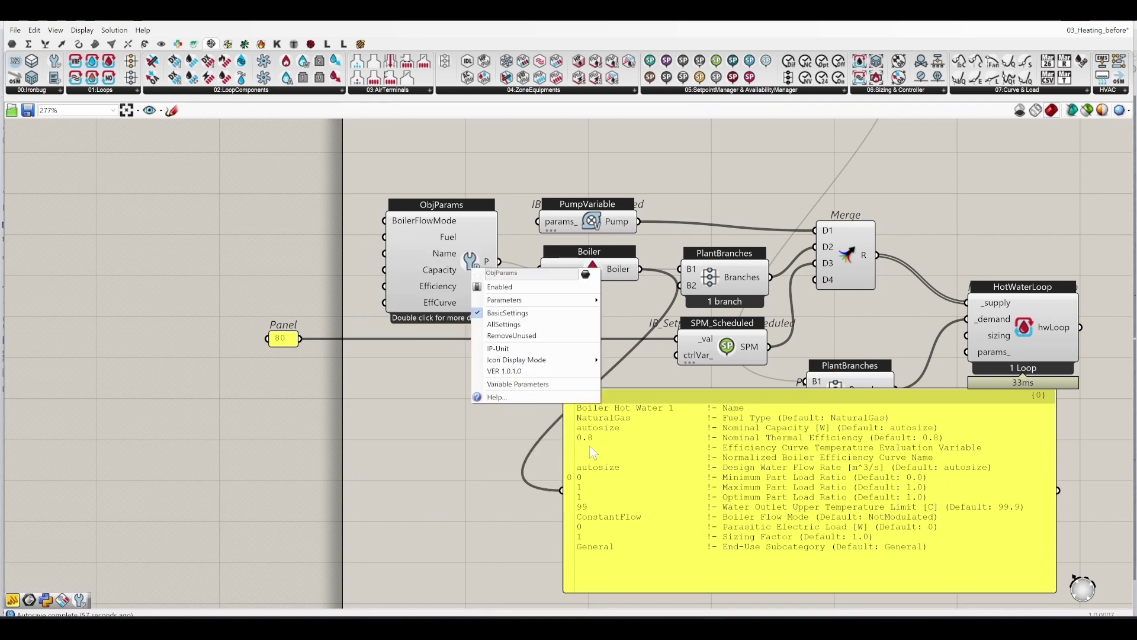
left_click(522, 397)
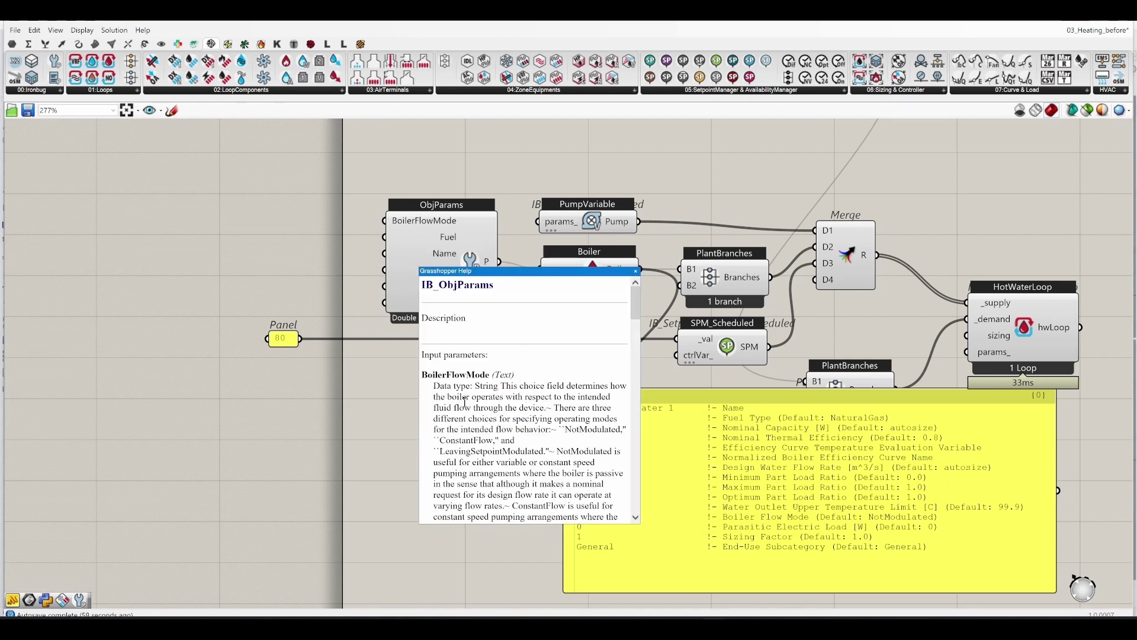
left_click_drag(428, 376, 490, 376)
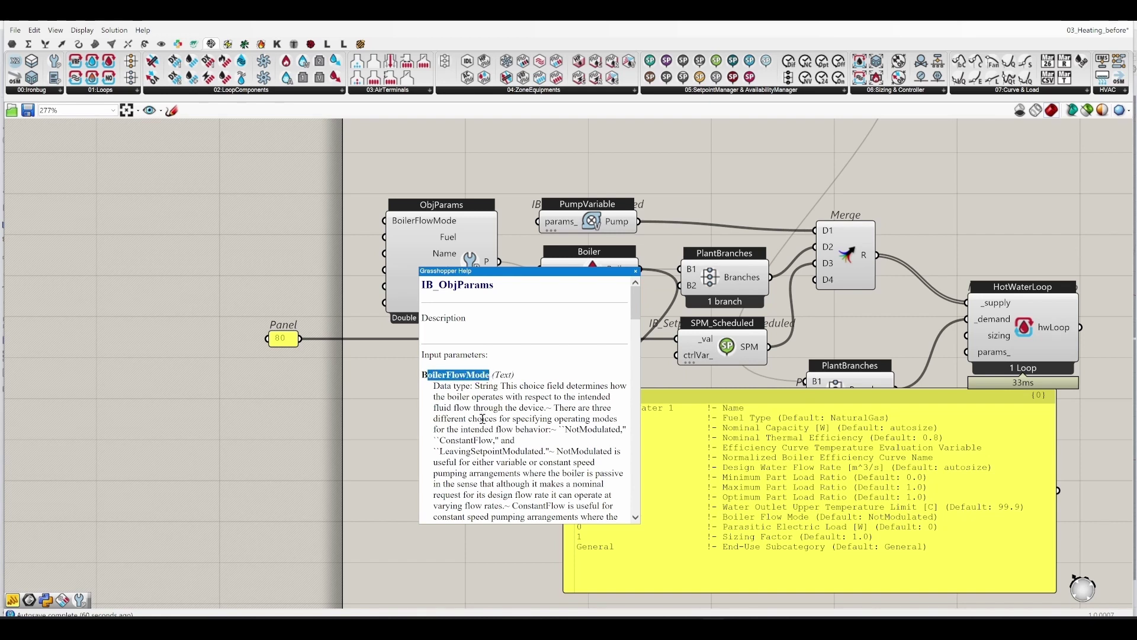
scroll(483, 419, "down", 7)
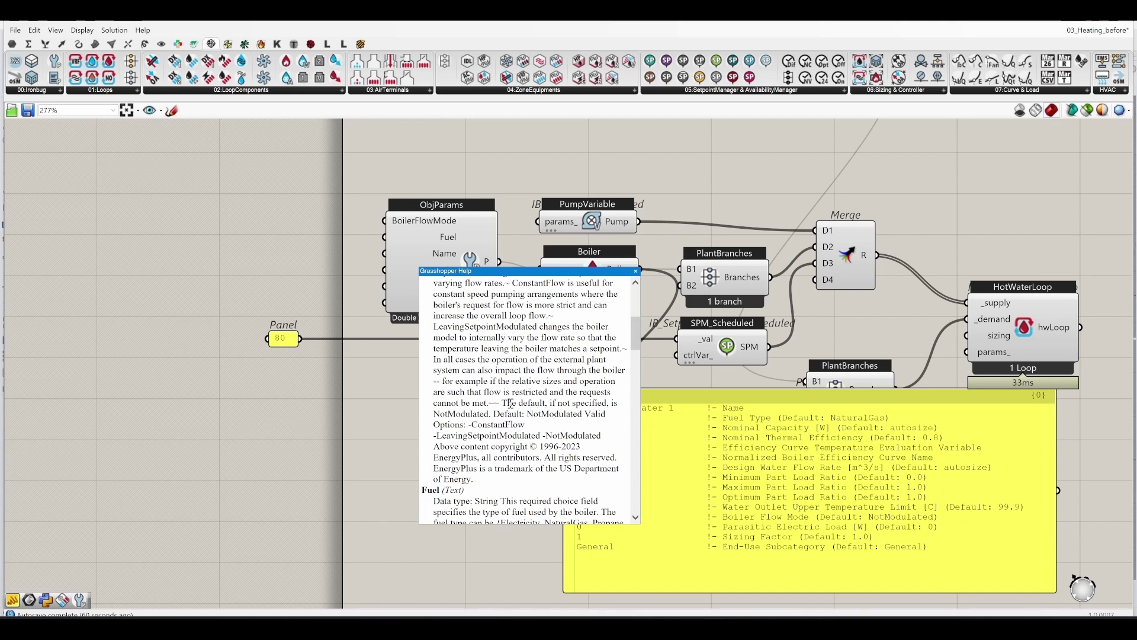
left_click_drag(503, 403, 591, 404)
scroll(568, 417, "up", 1)
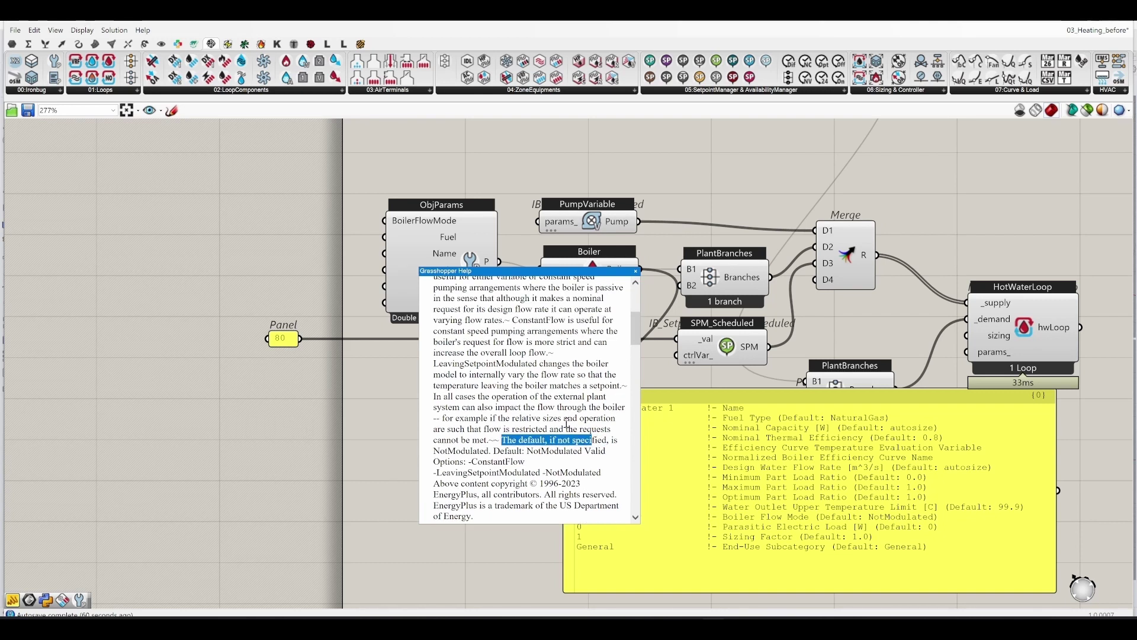
left_click_drag(434, 464, 540, 465)
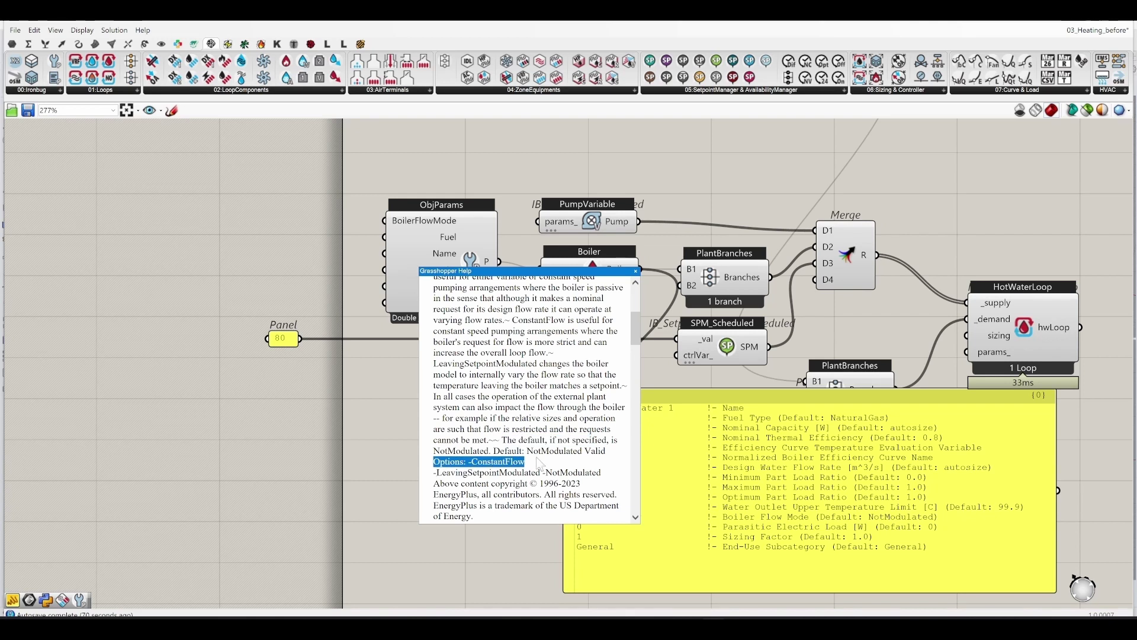
Copy the option name LeavingSetpointModulated from the BoilerFlowMode help text
left_click(523, 469)
left_click_drag(437, 472, 541, 473)
right_click(524, 477)
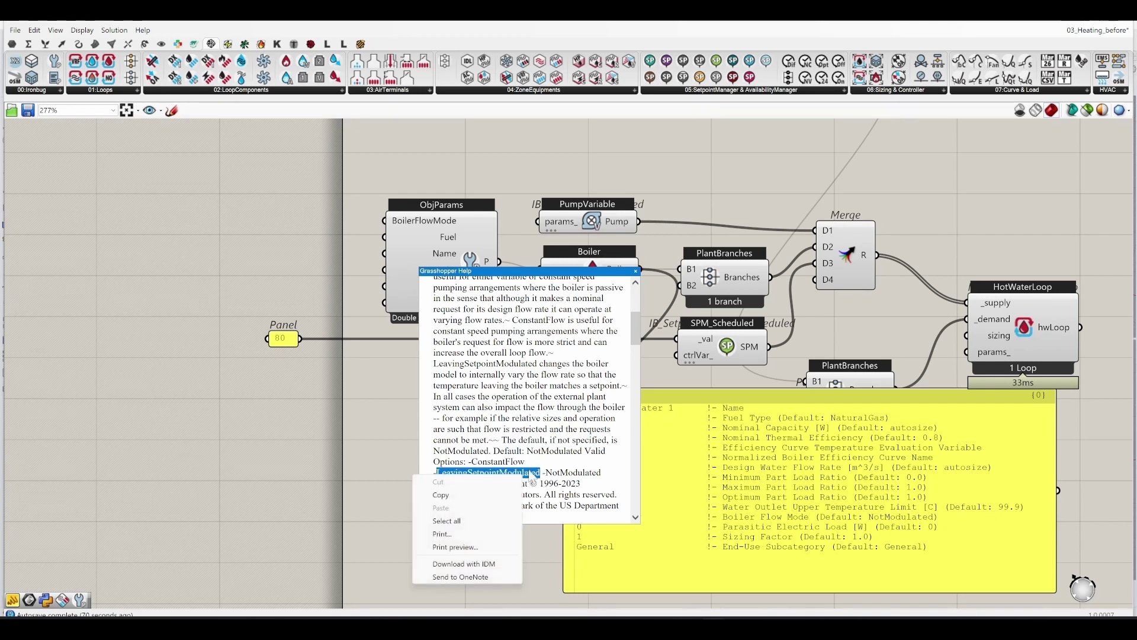
left_click(456, 497)
Create a panel containing LeavingSetpointModulated beside ObjParams and connect it to the BoilerFlowMode input
left_click(320, 243)
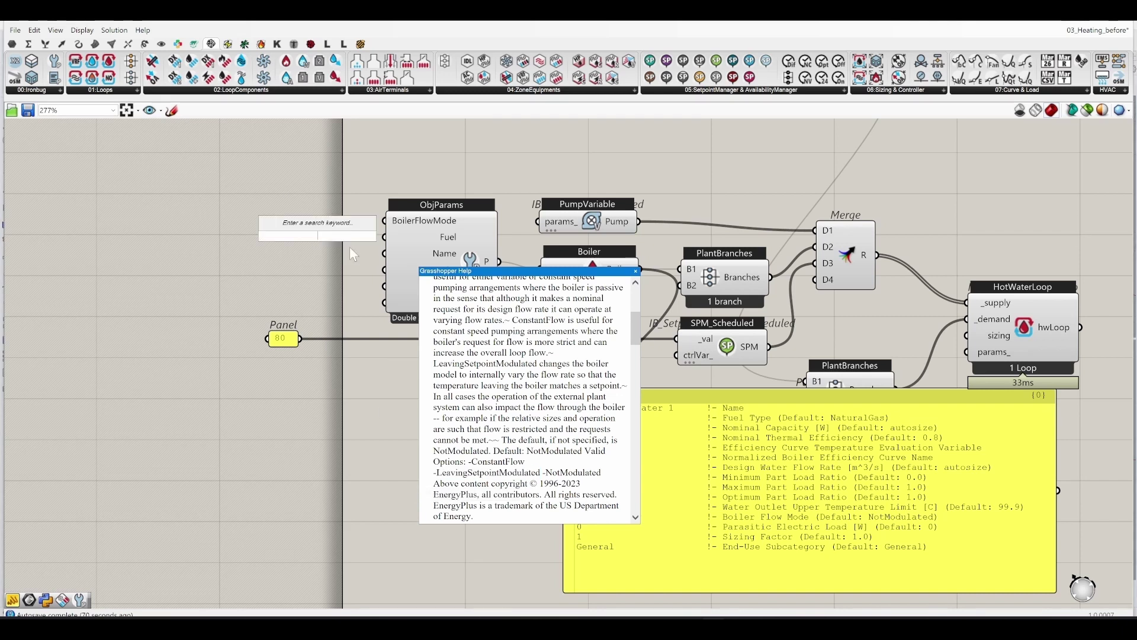
double_click(356, 238)
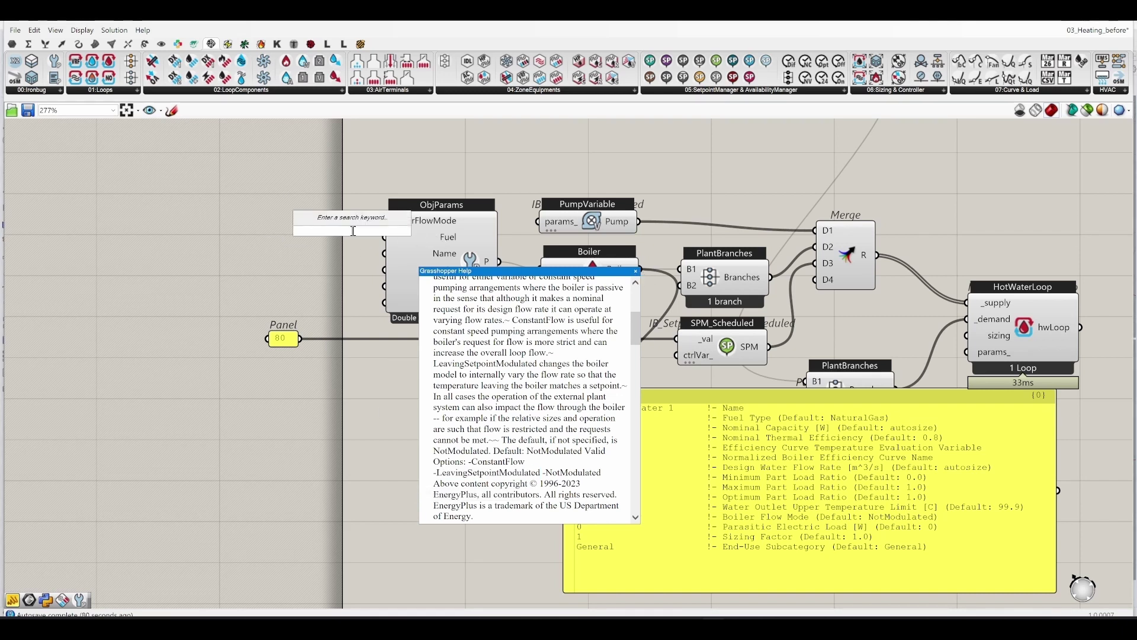
key("ctrl+v")
key("Return")
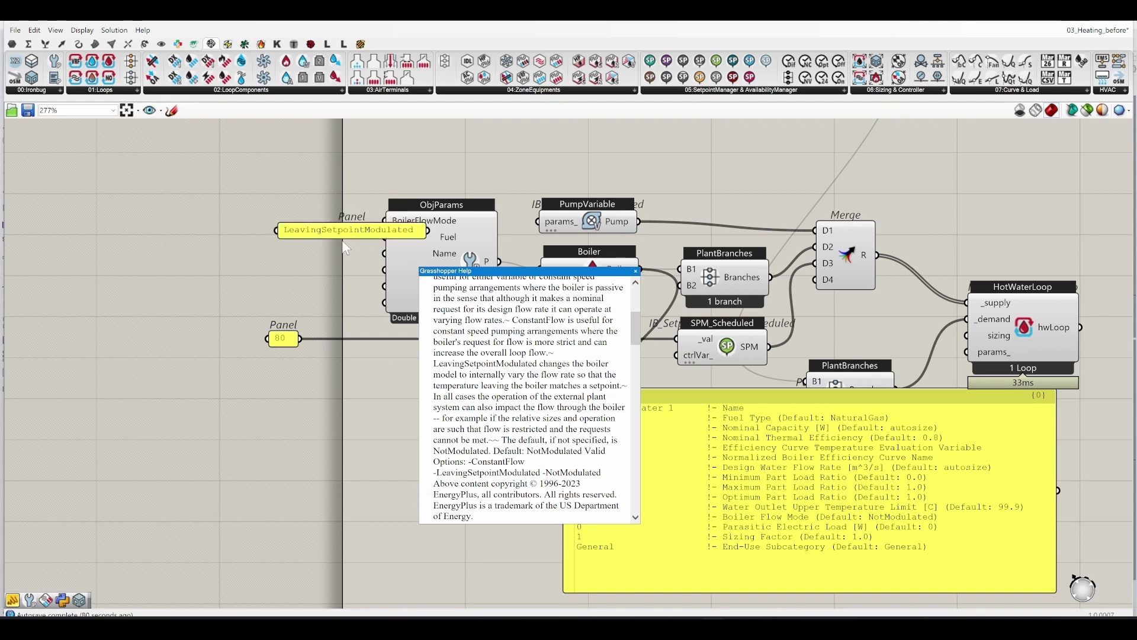
left_click_drag(356, 238, 268, 227)
left_click_drag(343, 220, 385, 220)
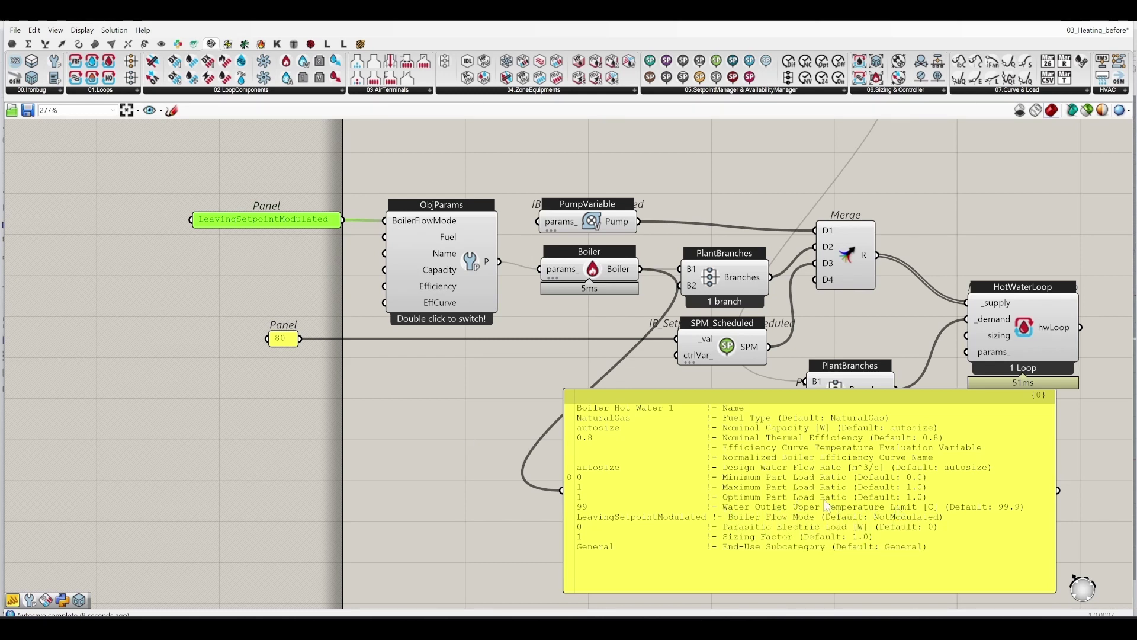
Add the WaterOutletUpperTemperatureLimit parameter as an input on the boiler's ObjParams component
right_click(472, 261)
mouse_move(570, 292)
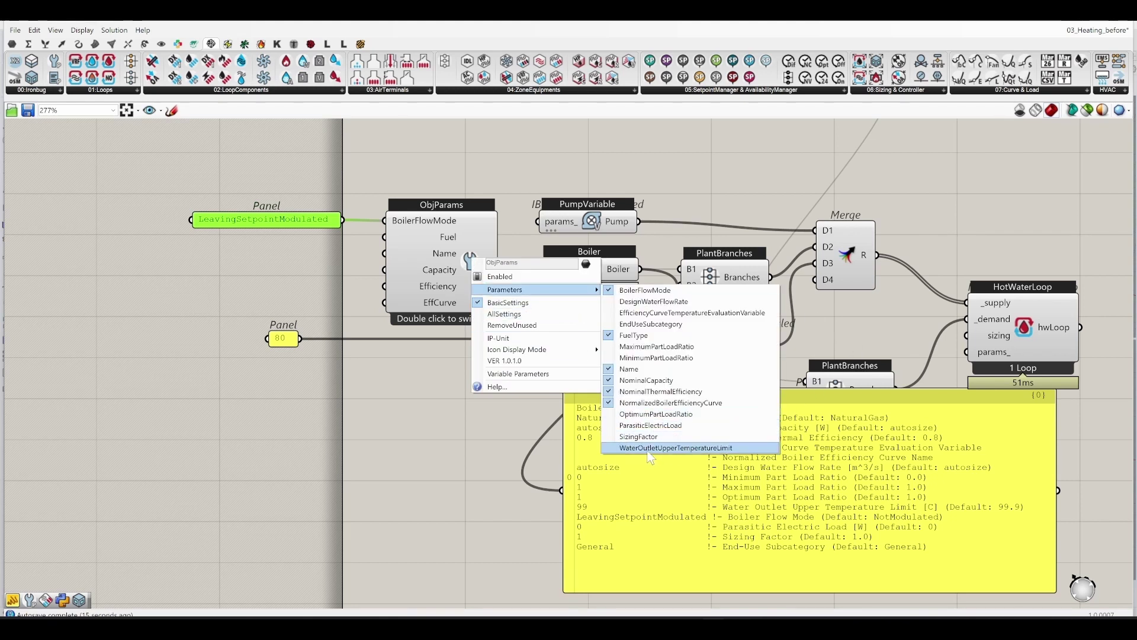
left_click(649, 448)
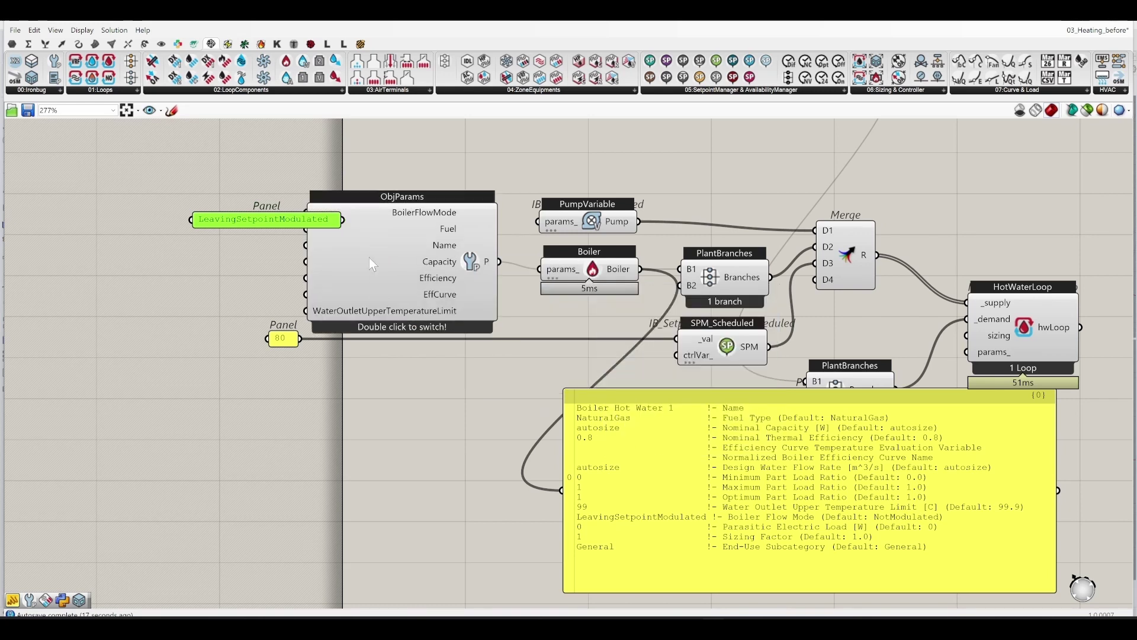
Connect the 80 panel to the WaterOutletUpperTemperatureLimit input and move both value panels farther left, clear of ObjParams
right_click_drag(296, 324, 448, 344)
left_click(421, 365)
left_click_drag(420, 369, 354, 375)
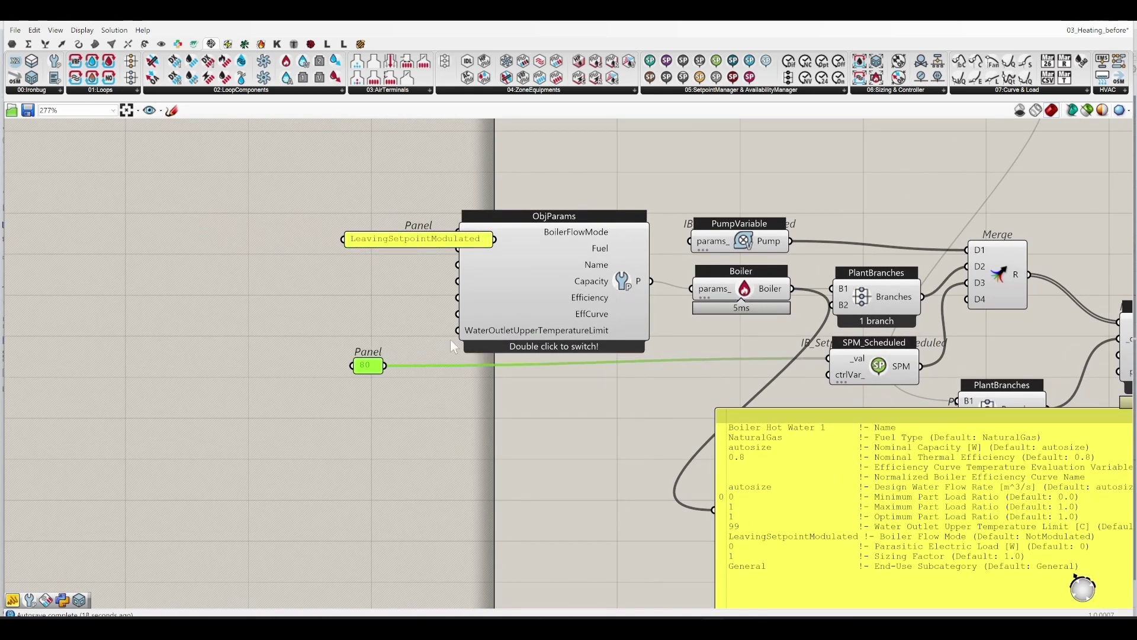
left_click_drag(458, 330, 385, 365)
left_click(529, 421)
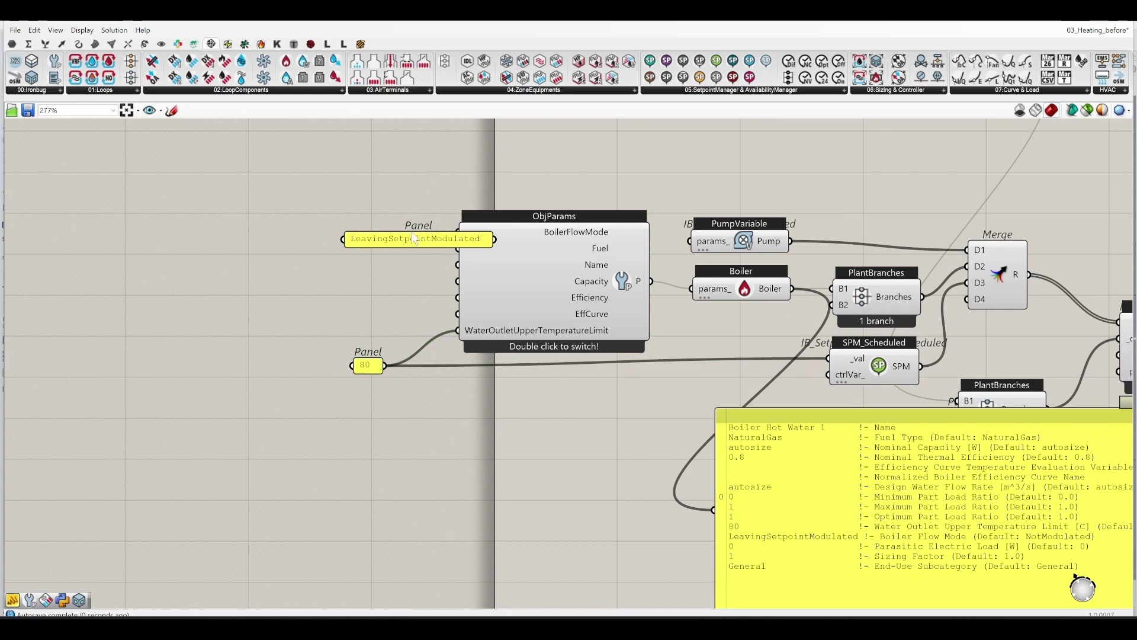
left_click_drag(415, 239, 342, 231)
Move the boiler's parameter-list panel off the demand-side PlantBranches and delete it
right_click_drag(976, 491, 694, 397)
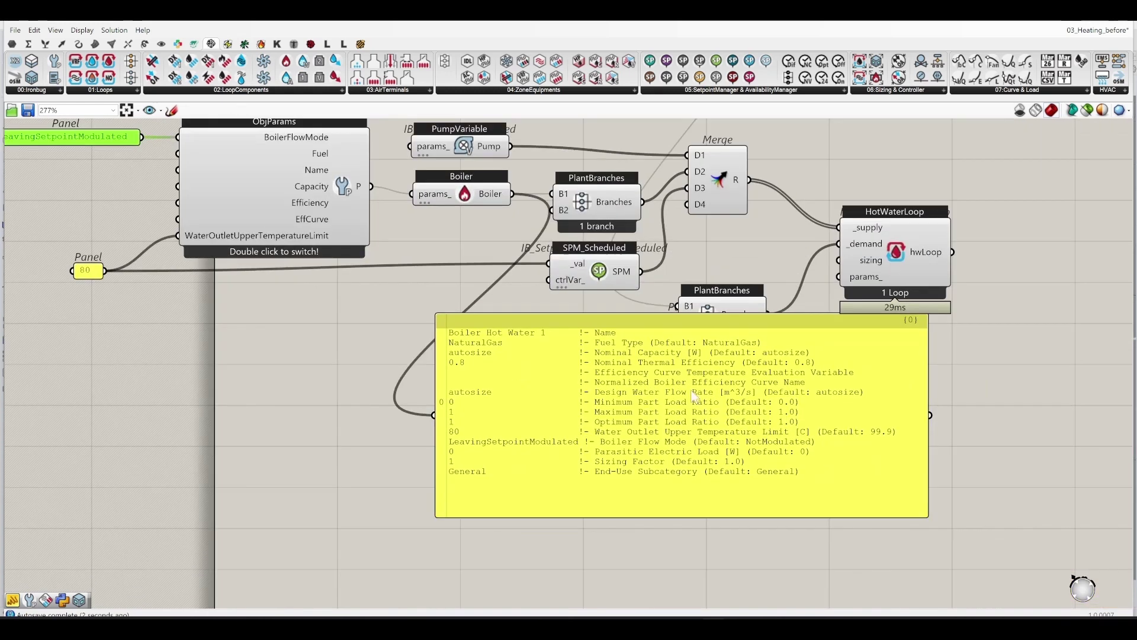
left_click(622, 402)
left_click_drag(595, 393, 626, 466)
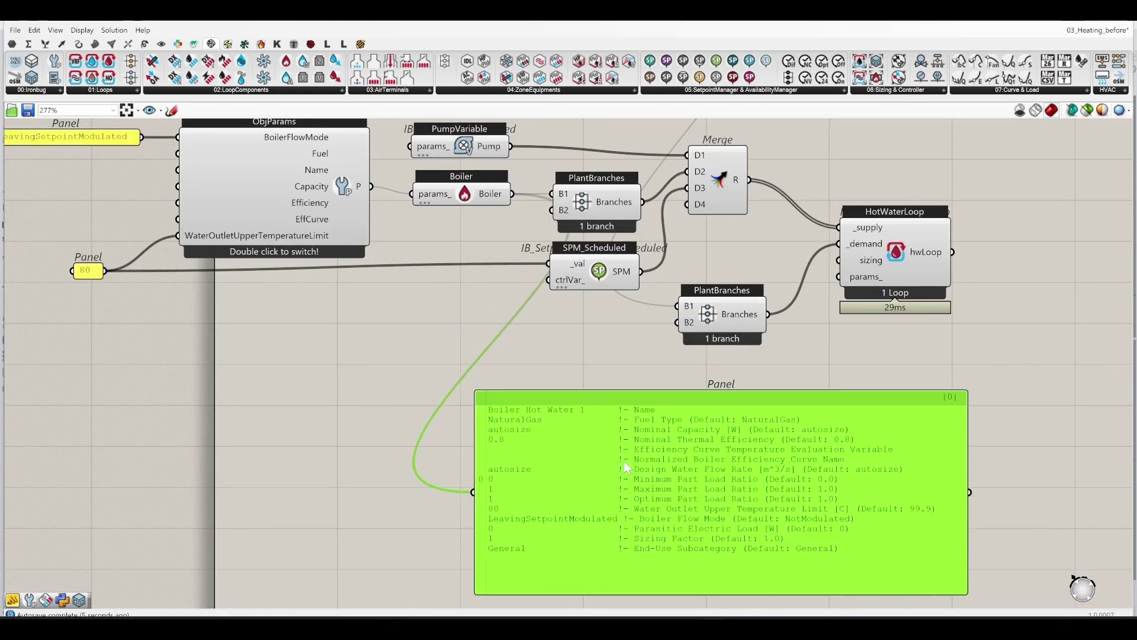
key("Delete")
right_click_drag(424, 380, 673, 396)
right_click_drag(881, 432, 665, 403)
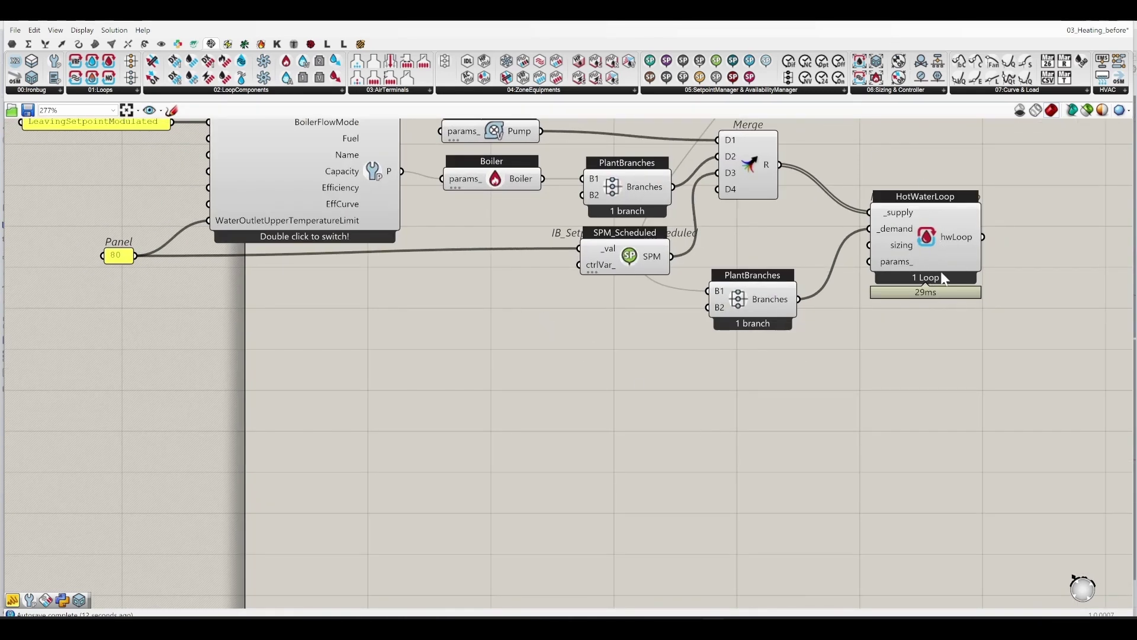
right_click_drag(939, 305, 891, 325)
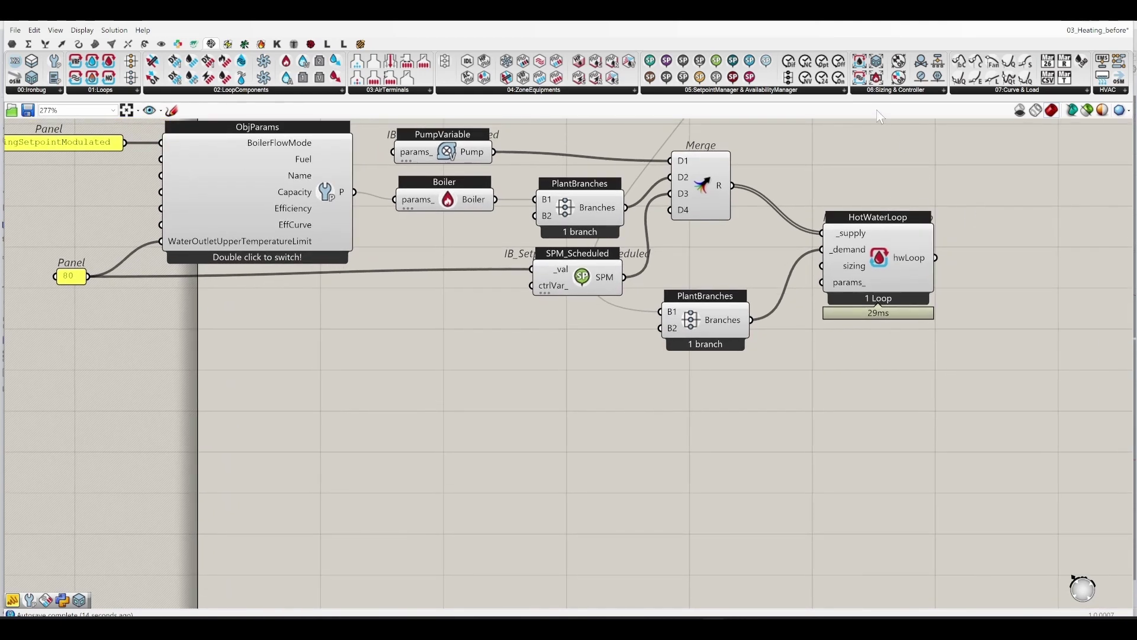
Add a SizingPlant component below the demand-side PlantBranches and connect it to the HotWaterLoop's sizing input
left_click(889, 90)
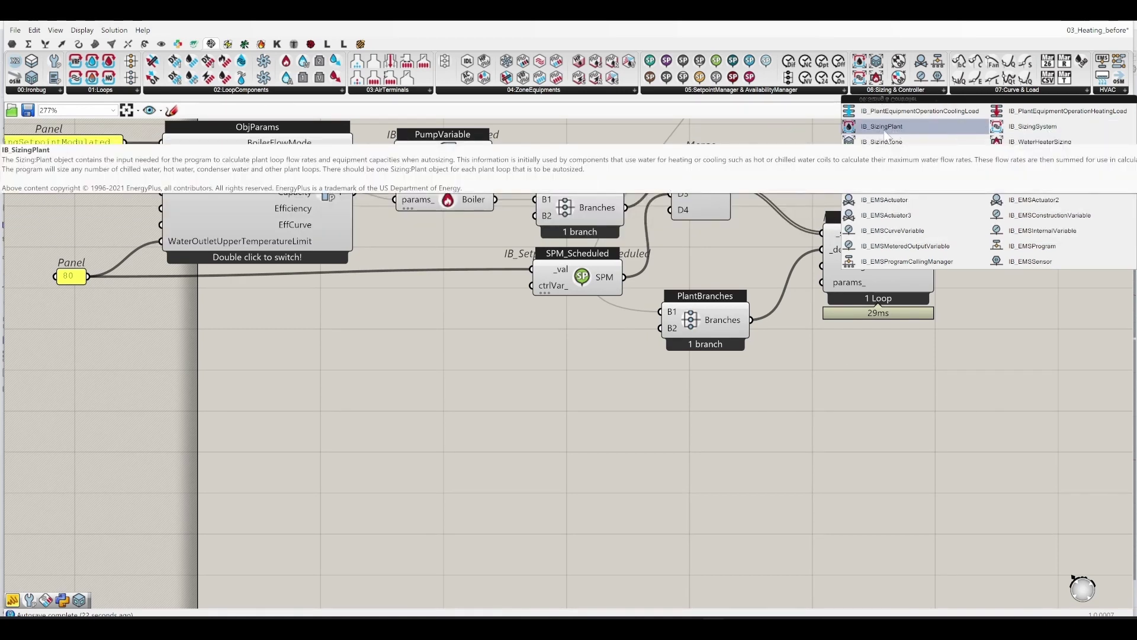
left_click(885, 126)
left_click(717, 413)
left_click_drag(822, 266, 762, 413)
Connect a new ObjParams component to SizingPlant's params_ input and feed its exitT input from the 80 panel
right_click_drag(496, 410, 582, 398)
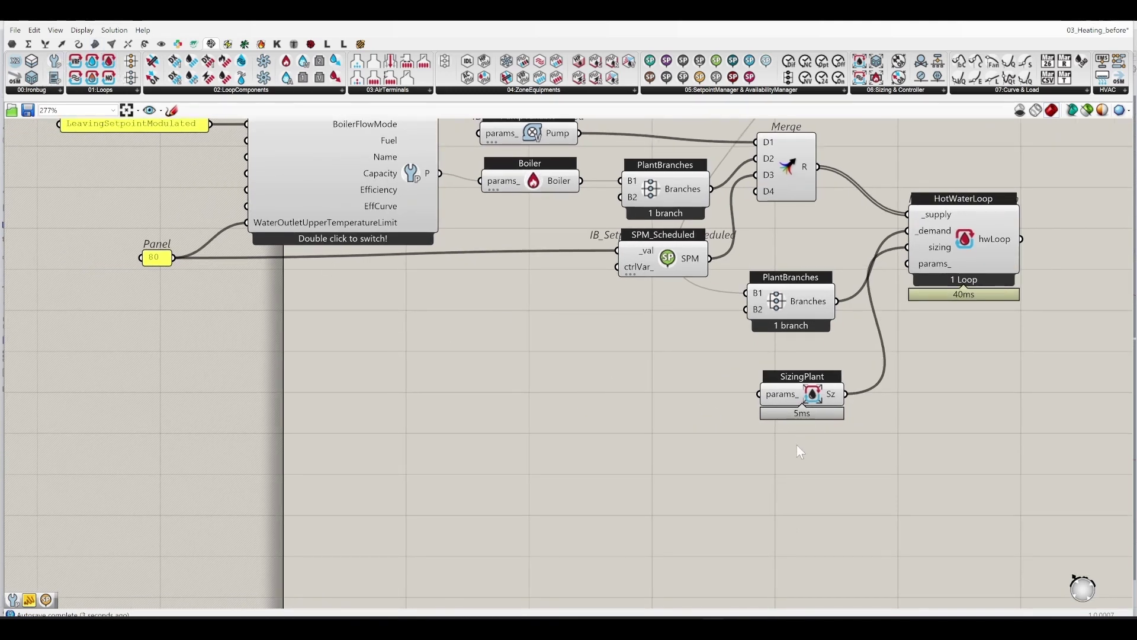
left_click_drag(55, 61, 592, 409)
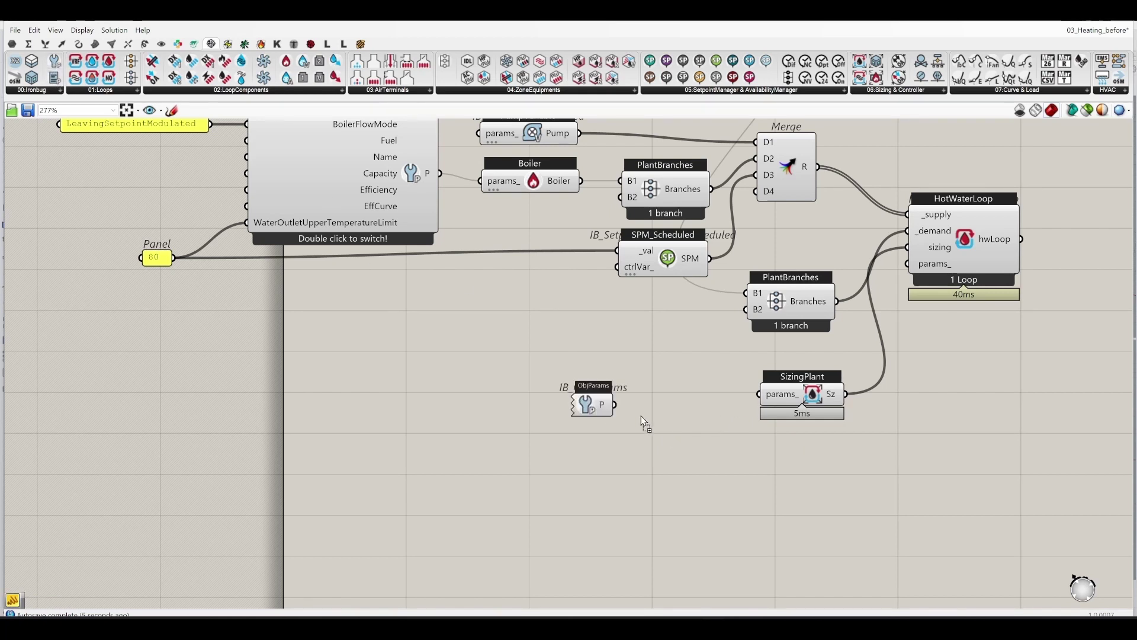
left_click_drag(759, 394, 616, 405)
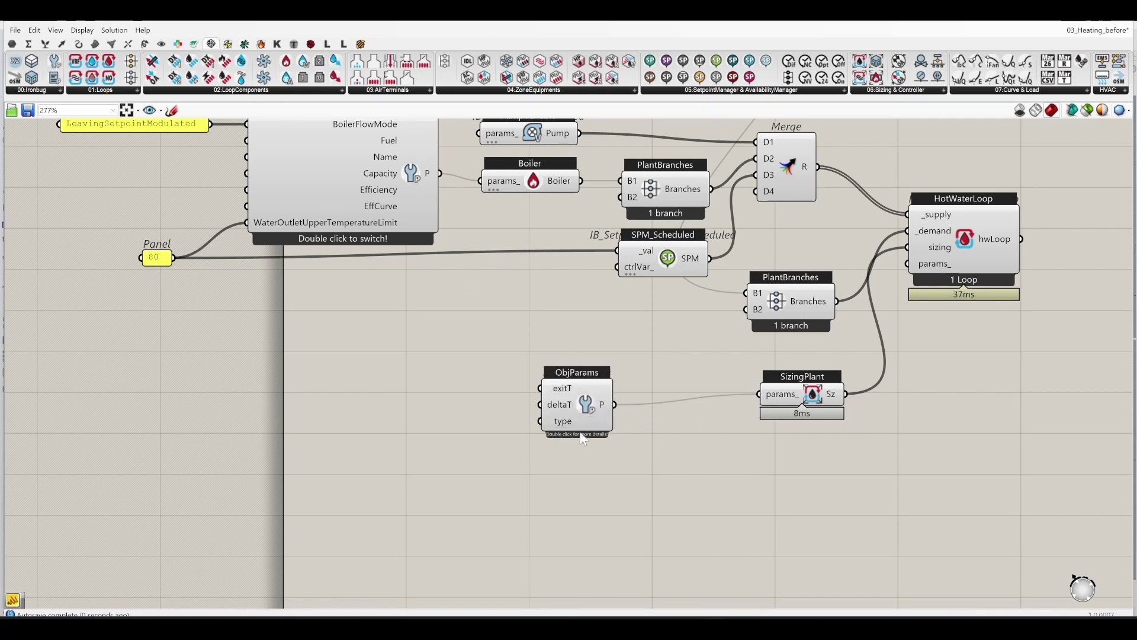
mouse_move(556, 396)
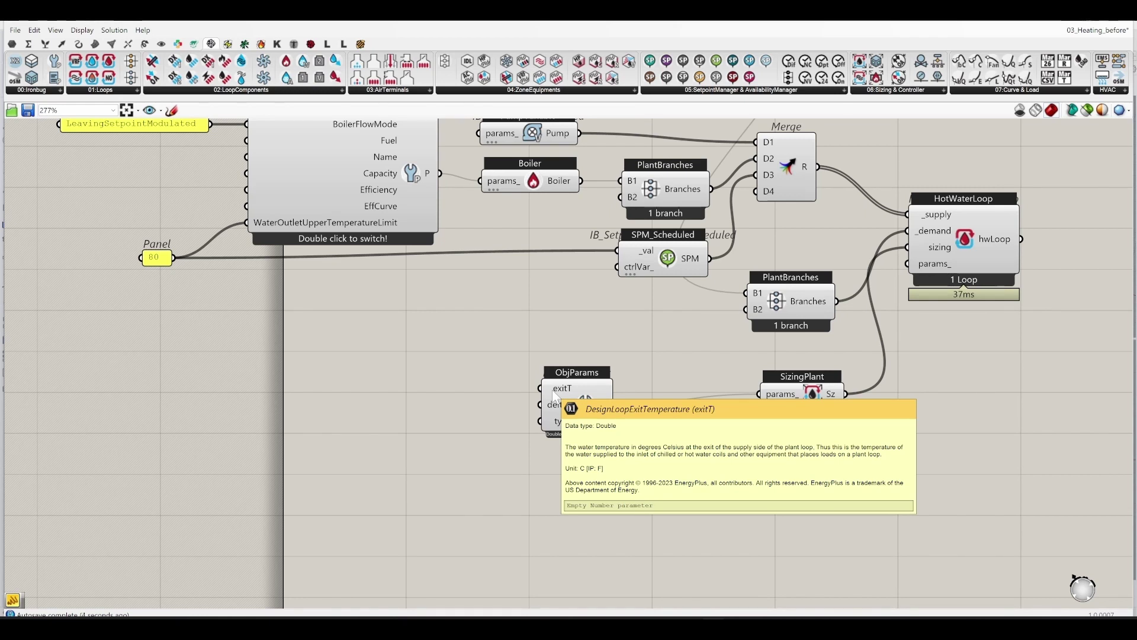
left_click_drag(555, 396, 174, 258)
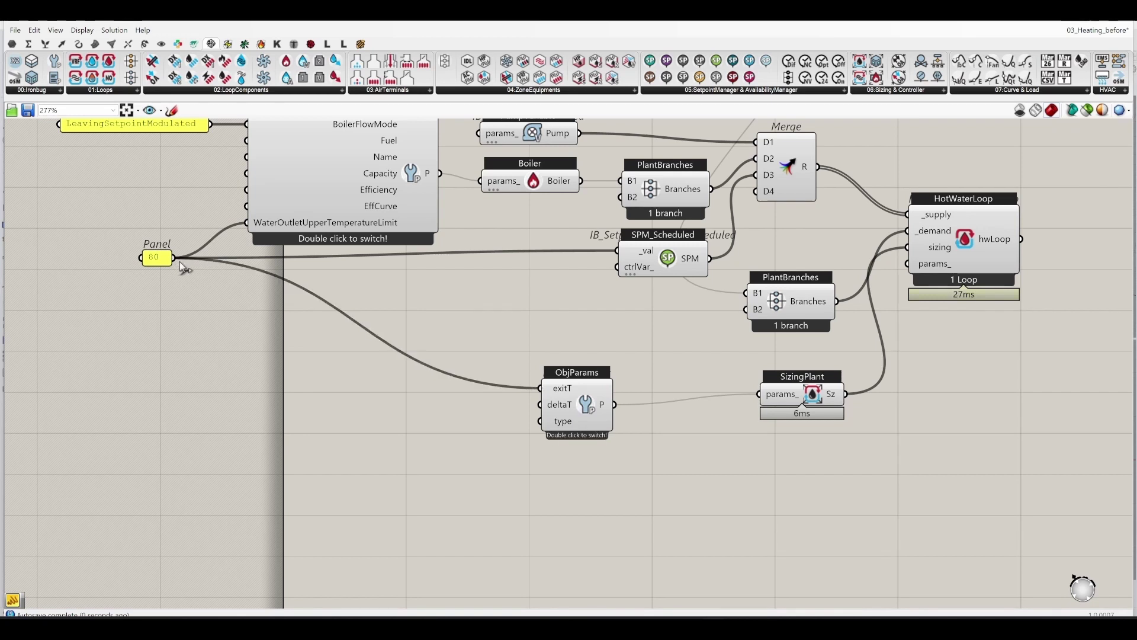
Nudge the sizing ObjParams component up slightly and create a panel containing 11.1 beside it
right_click_drag(654, 435, 608, 396)
left_click_drag(537, 360, 538, 350)
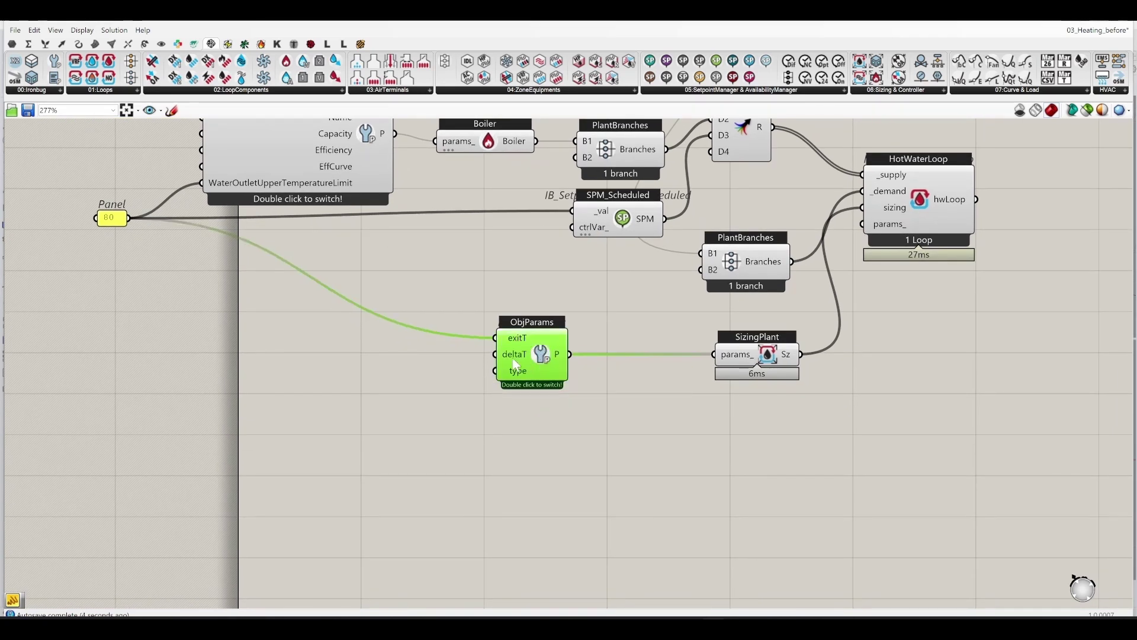
mouse_move(512, 364)
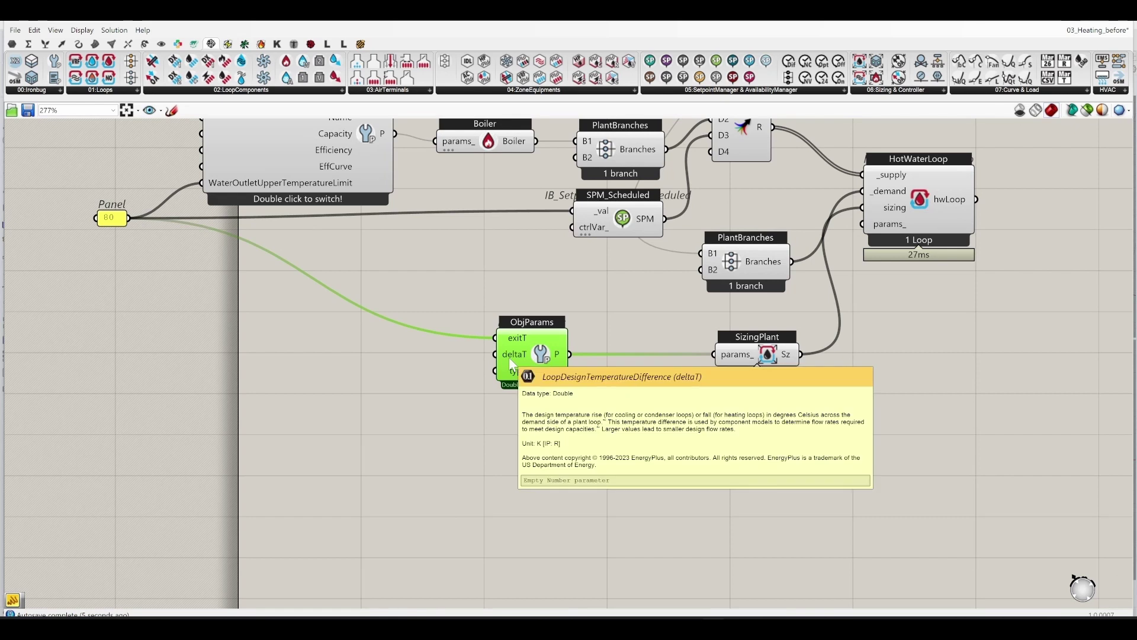
double_click(307, 389)
type("Panel")
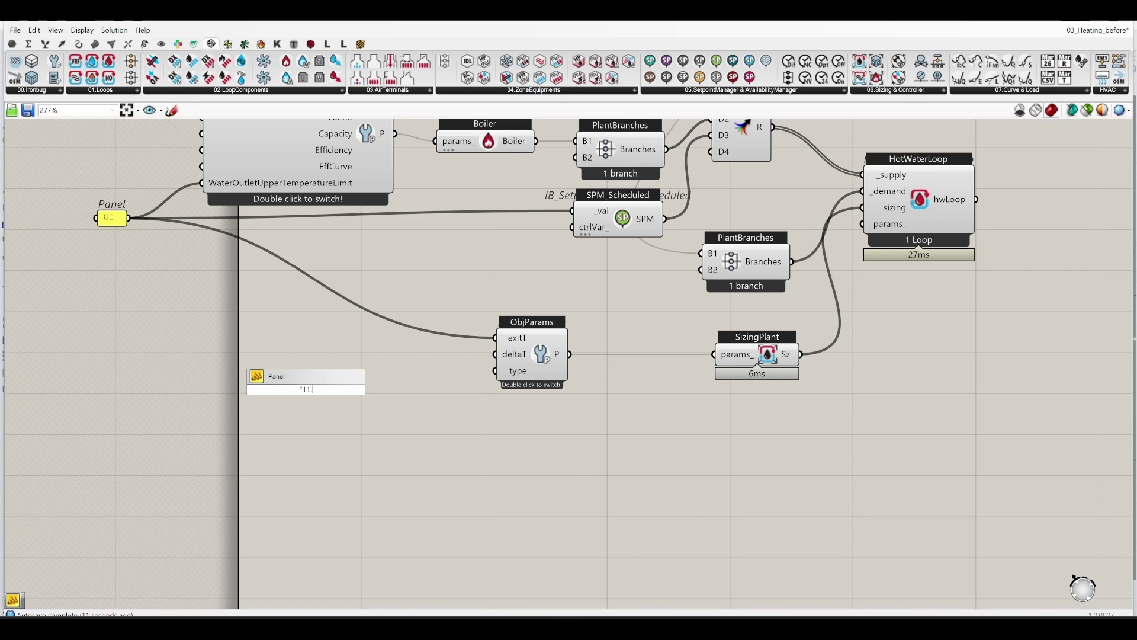
type("\"11.1")
key("Return")
Title the 11.1 panel "20 DeltaT (F)", widened to fit, and connect it to the sizing ObjParams' deltaT input
right_click(305, 389)
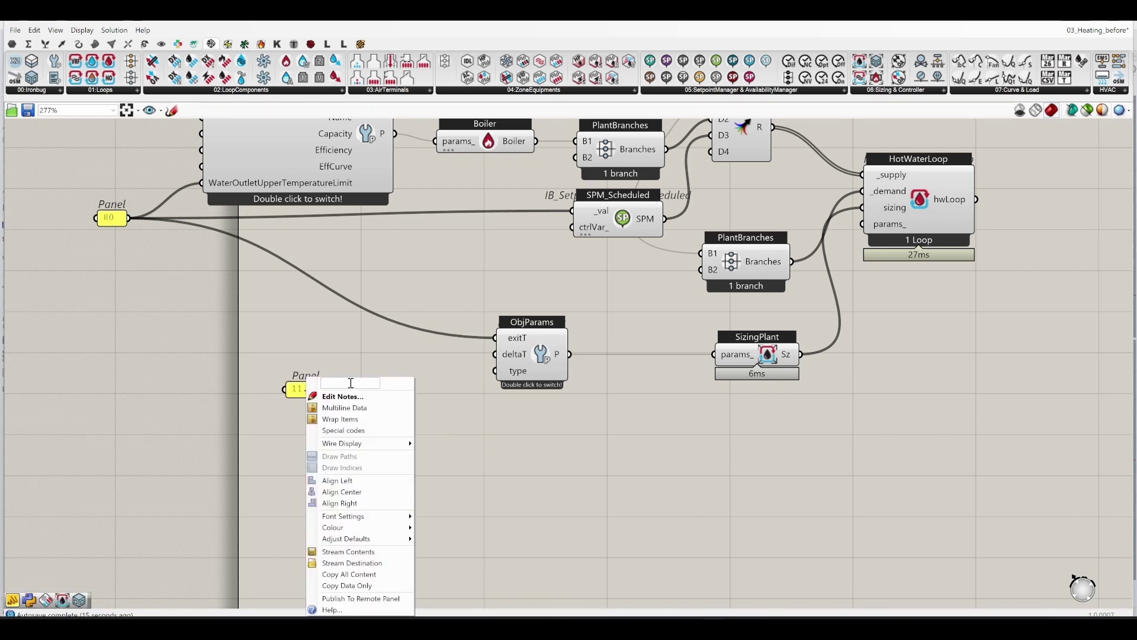
type("20 D")
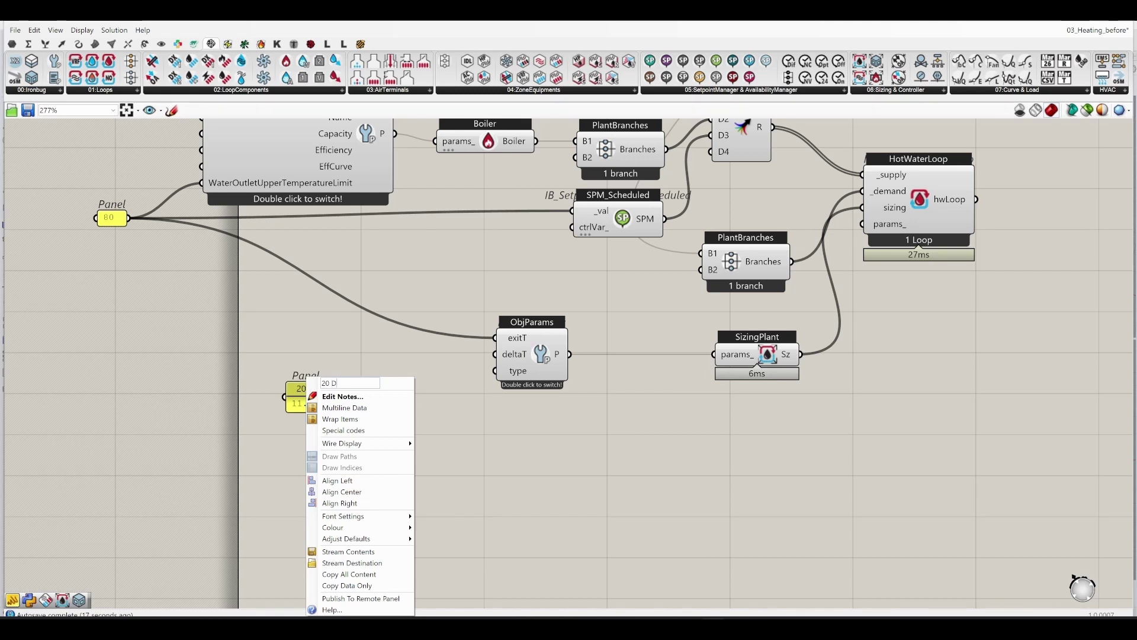
type("eltaT (")
key("Return")
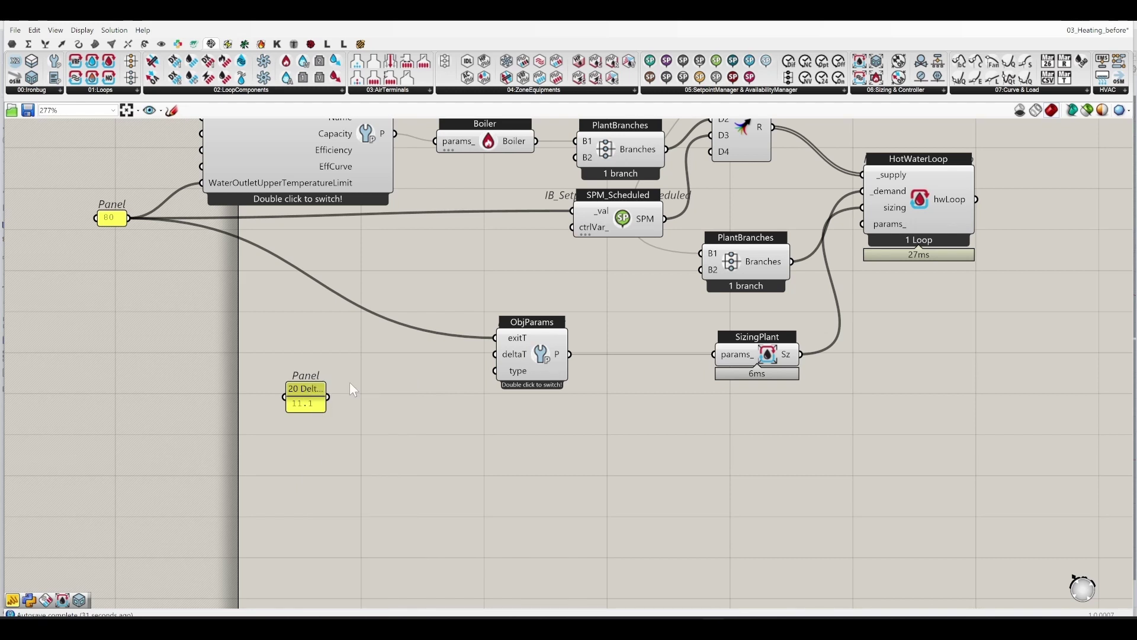
left_click_drag(324, 409, 412, 368)
left_click(703, 401)
Attach a new panel to the baseboard coil's Coil output and enlarge it to show the full parameter list
right_click_drag(595, 424, 526, 472)
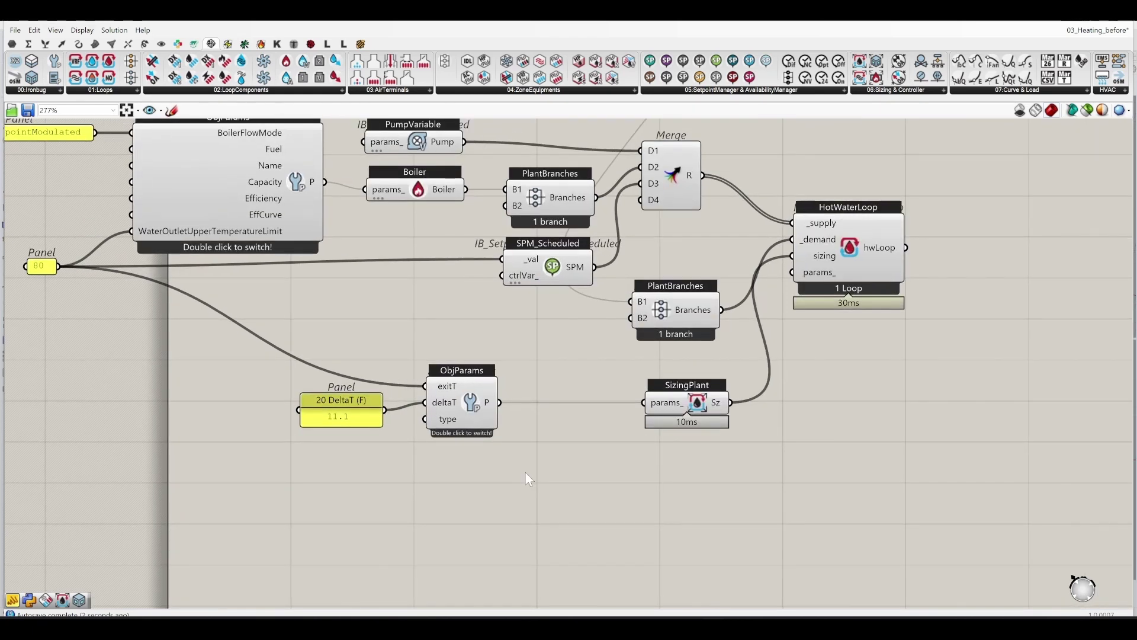
right_click_drag(399, 345, 577, 552)
right_click_drag(546, 304, 330, 414)
right_click_drag(688, 378, 531, 341)
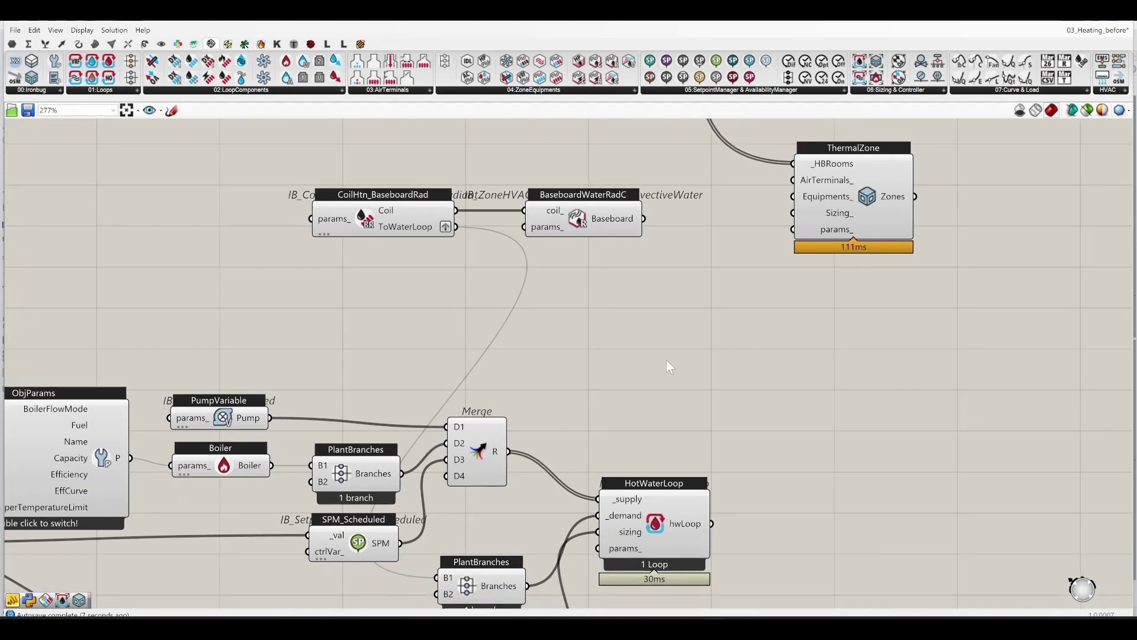
double_click(667, 360)
type("//")
key("Return")
left_click_drag(455, 211, 556, 303)
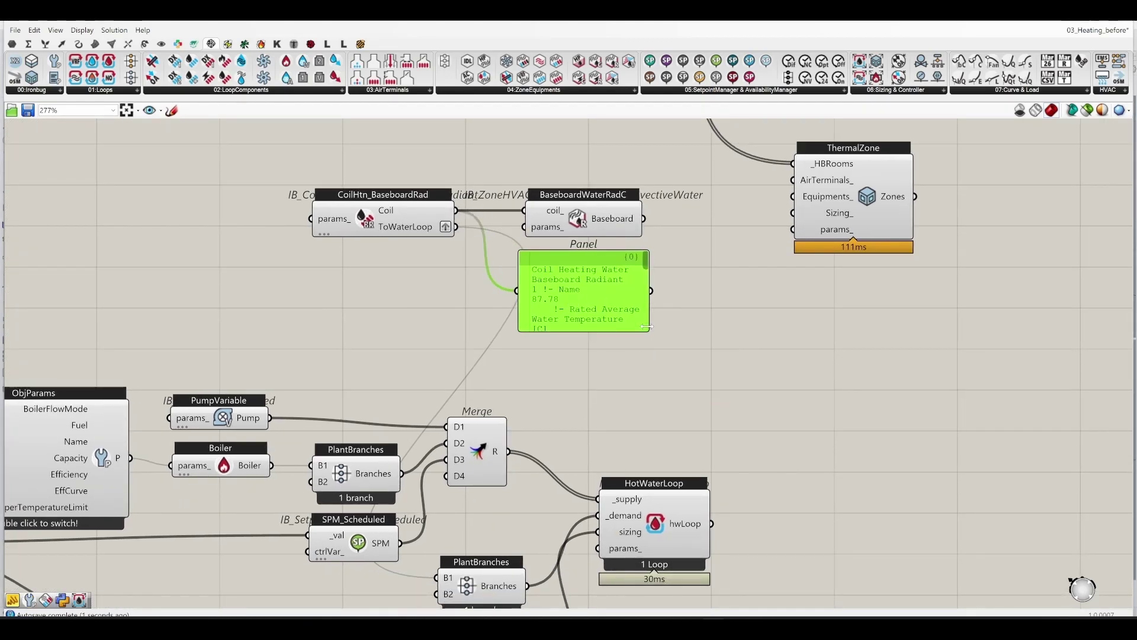
left_click_drag(648, 327, 948, 395)
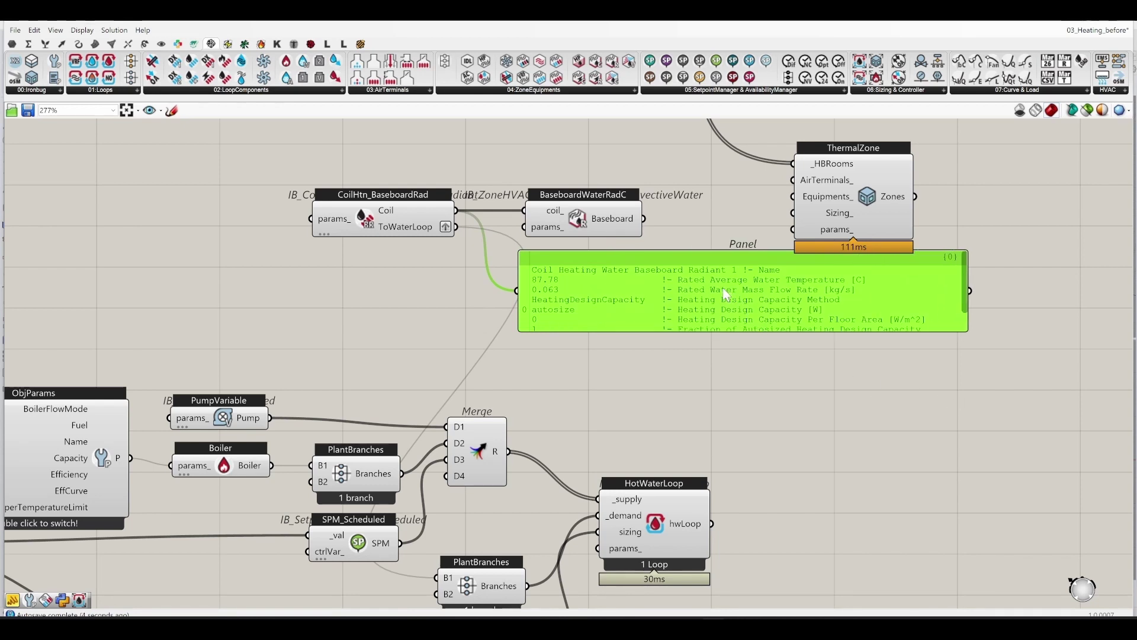
left_click_drag(732, 330, 699, 379)
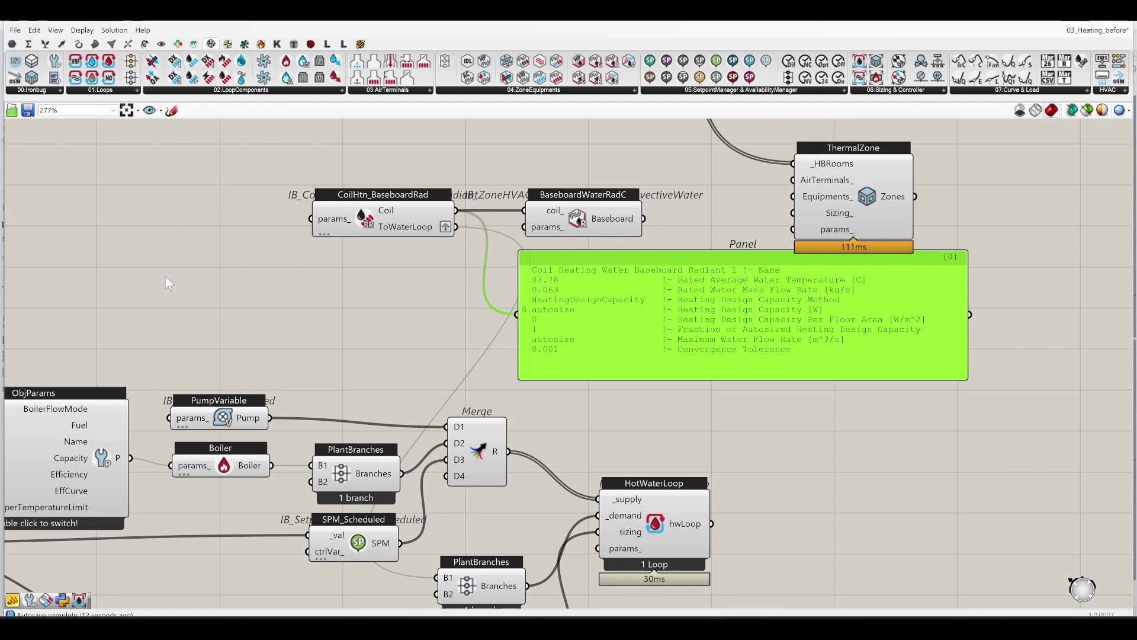
Connect a new ObjParams component to the baseboard coil's params_ input and display all of its settings
right_click_drag(166, 276, 519, 282)
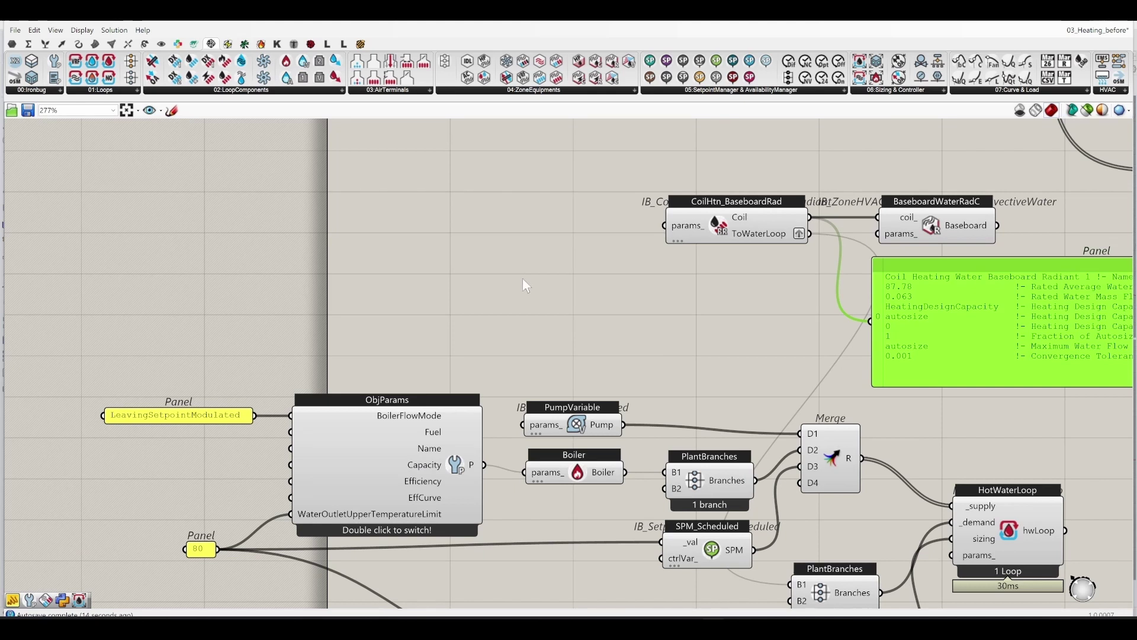
left_click(512, 250)
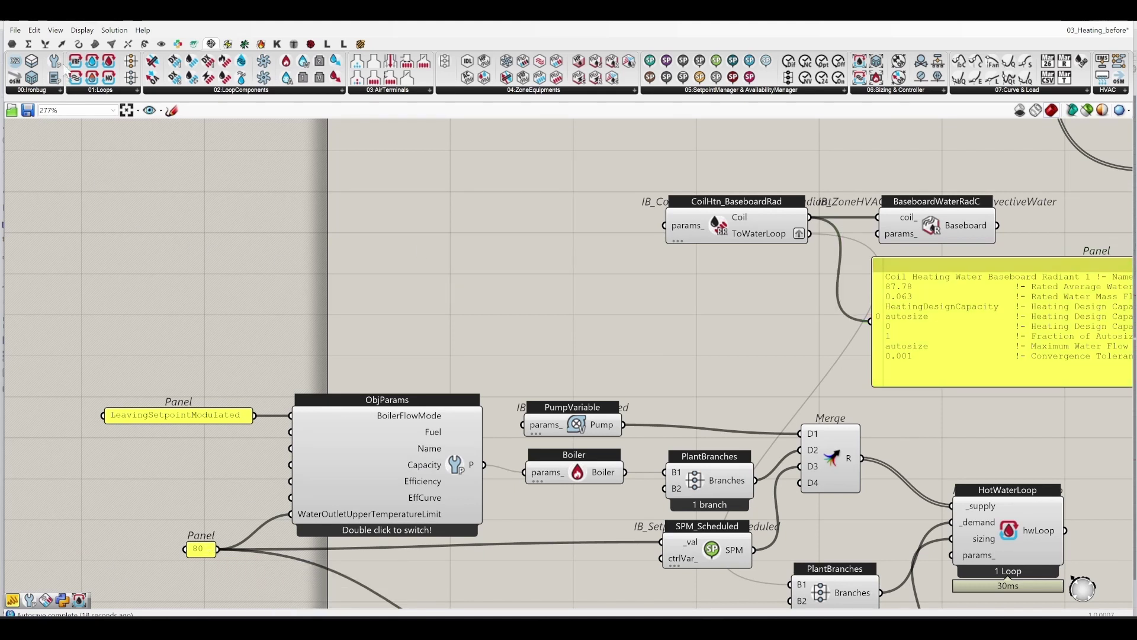
left_click_drag(55, 61, 439, 259)
left_click_drag(664, 225, 452, 267)
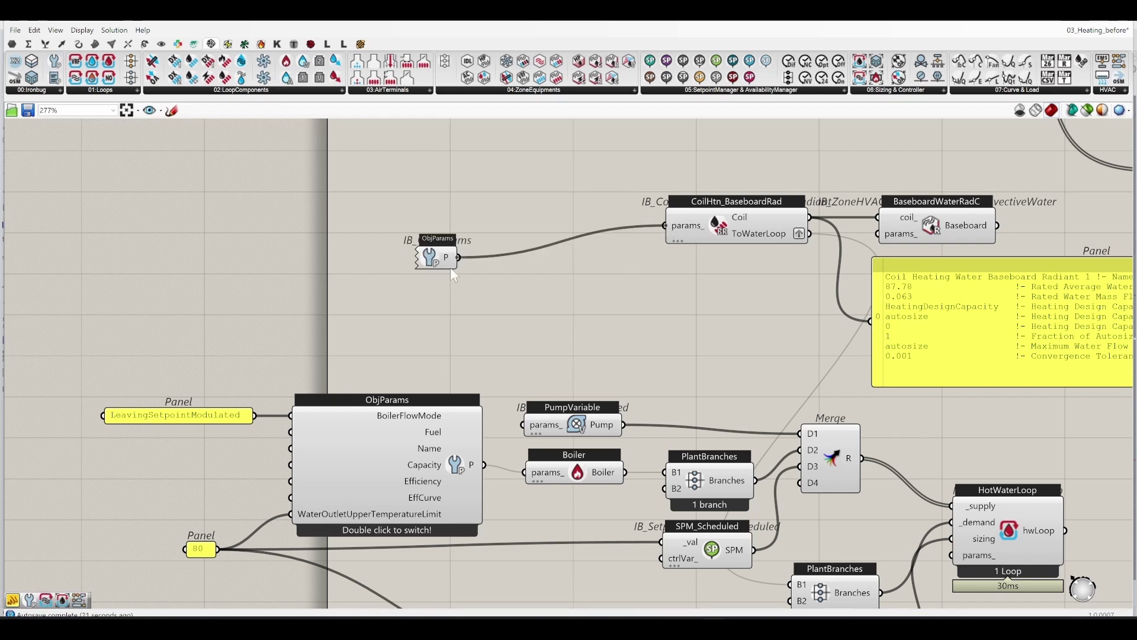
left_click_drag(306, 198, 427, 172)
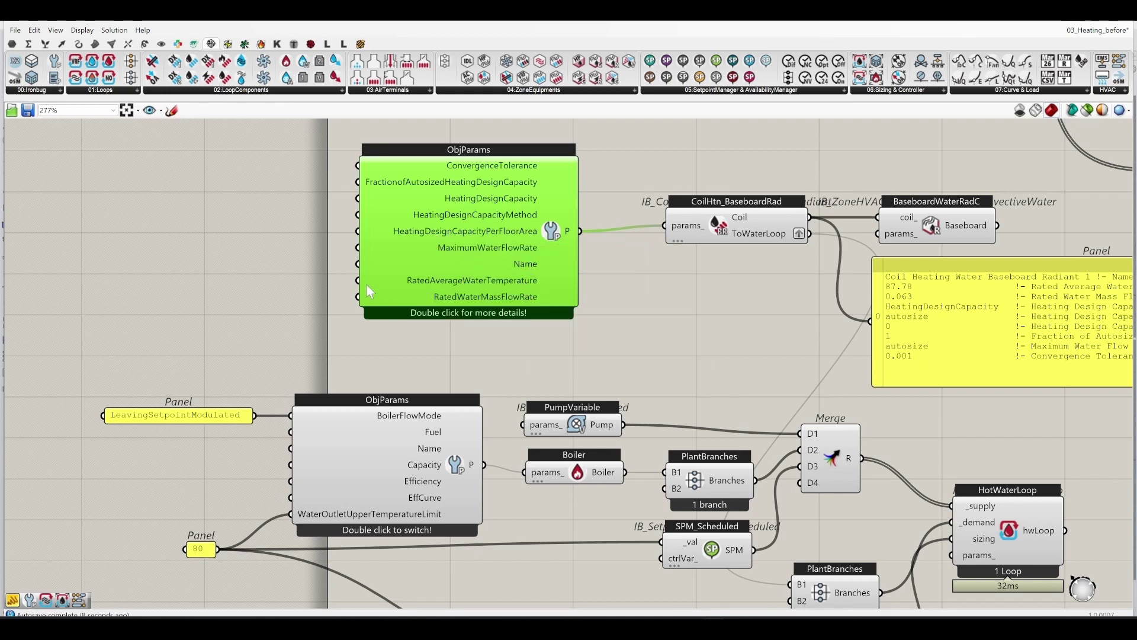
Connect the 80 panel to the coil's RatedAverageWaterTemperature input and remove the unused inputs from that ObjParams component
left_click_drag(359, 281, 222, 551)
left_click(515, 366)
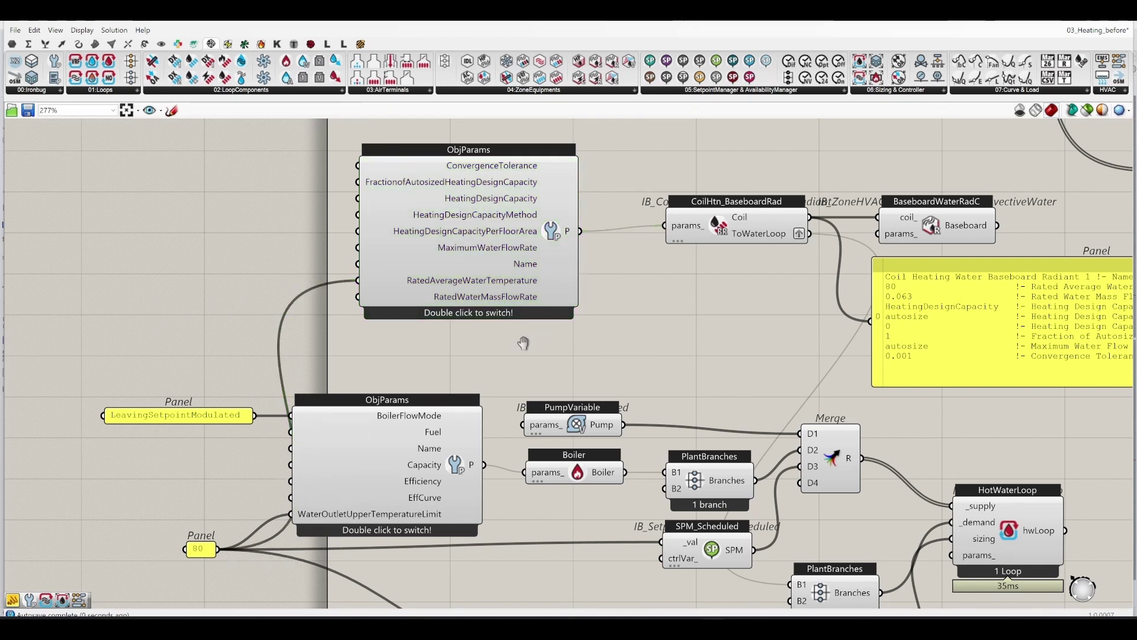
right_click_drag(523, 343, 382, 378)
right_click(408, 263)
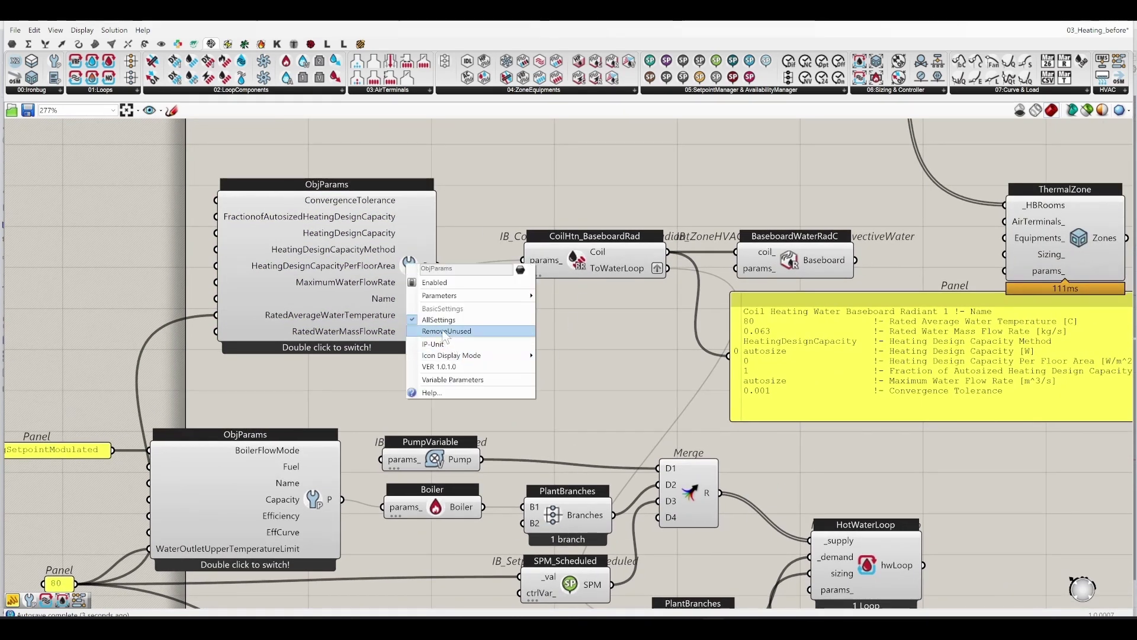
left_click(445, 332)
left_click_drag(364, 265, 482, 258)
Move the 80 panel farther left and title it "Supply hot water tempertature C"
right_click_drag(429, 320, 630, 189)
left_click(535, 241)
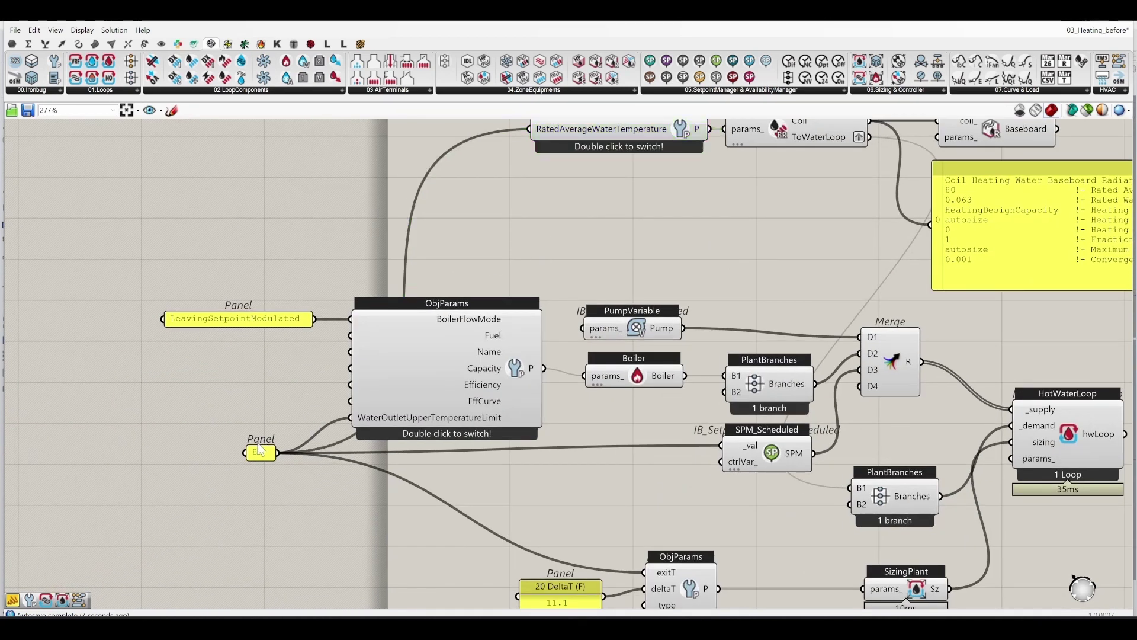
left_click_drag(260, 450, 188, 464)
right_click(186, 465)
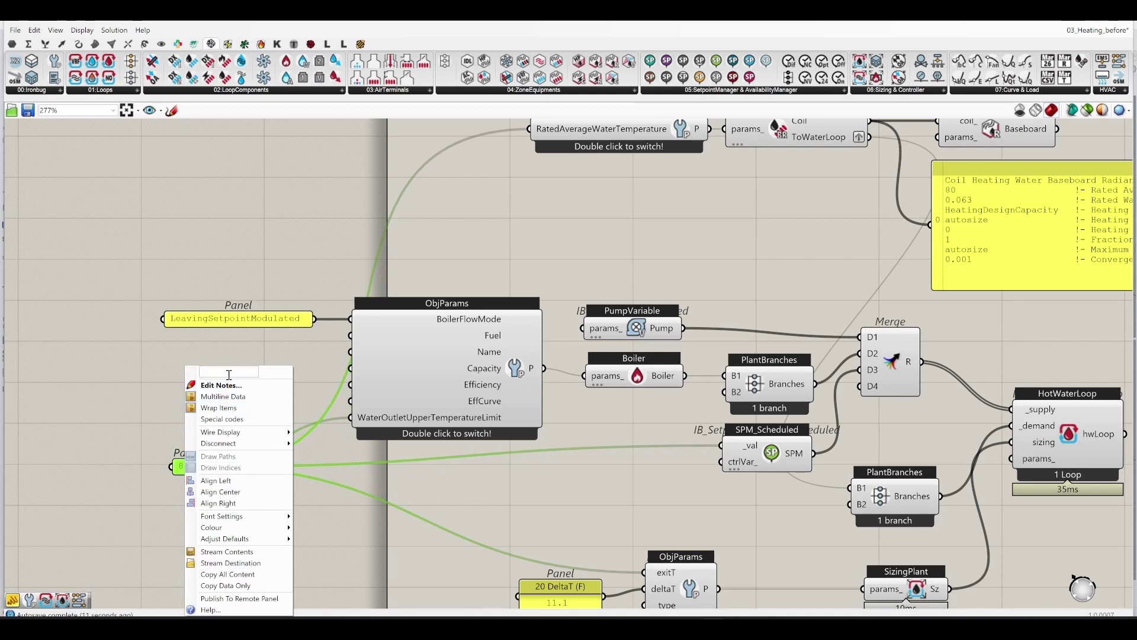
type("Supply hot")
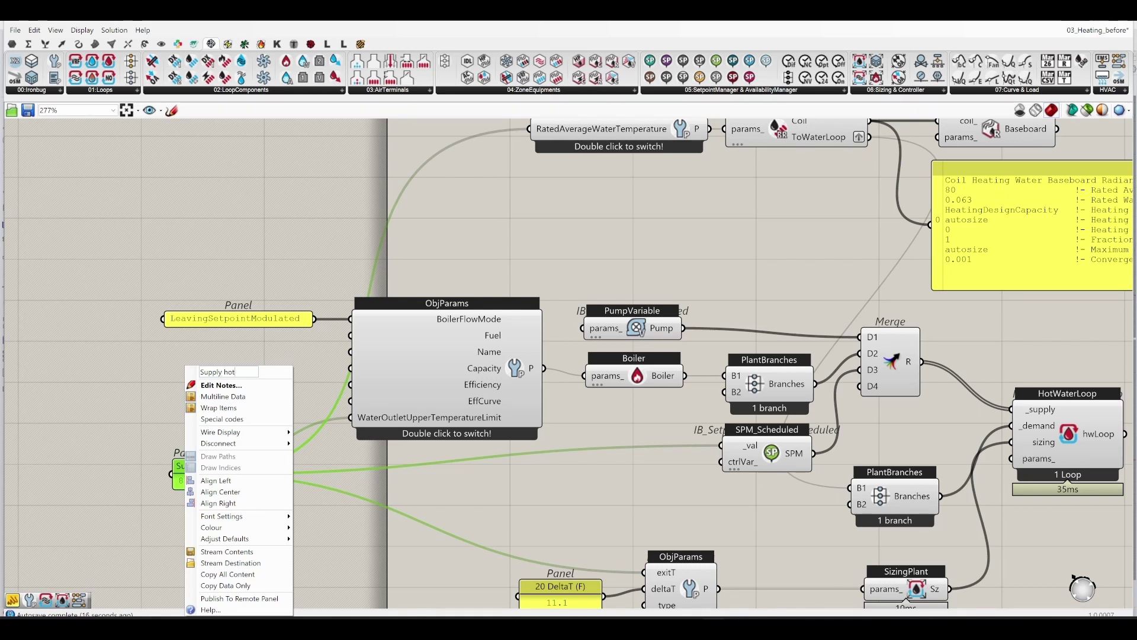
type(" water tempertatu")
type("re")
key("Return")
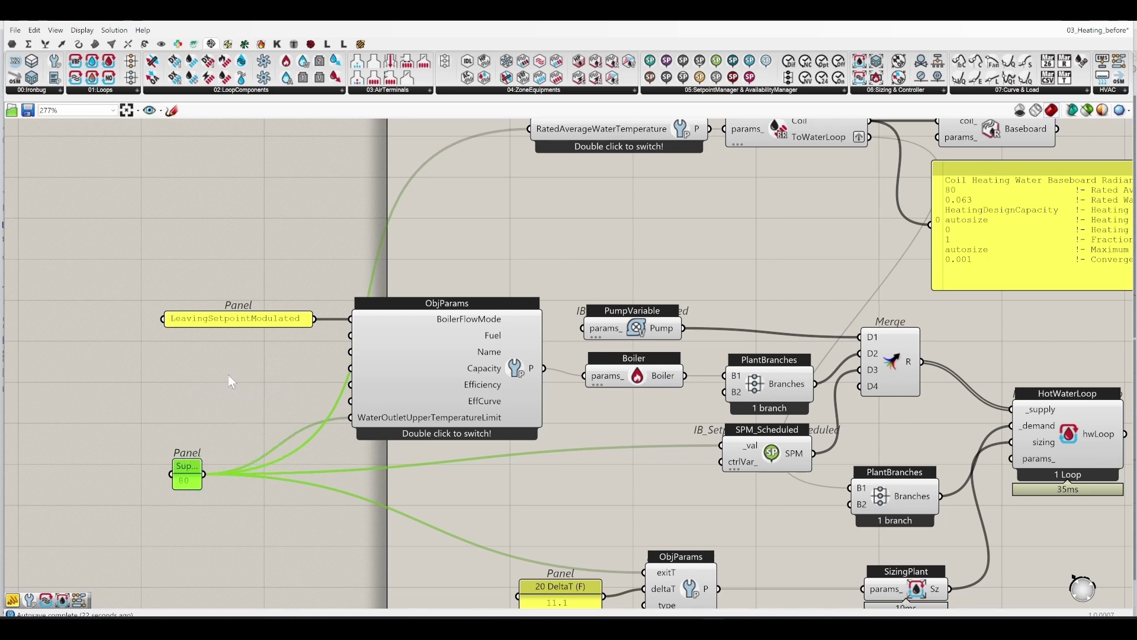
Widen the supply hot water panel to fit its full title and shift it slightly upward
left_click_drag(201, 489, 221, 475)
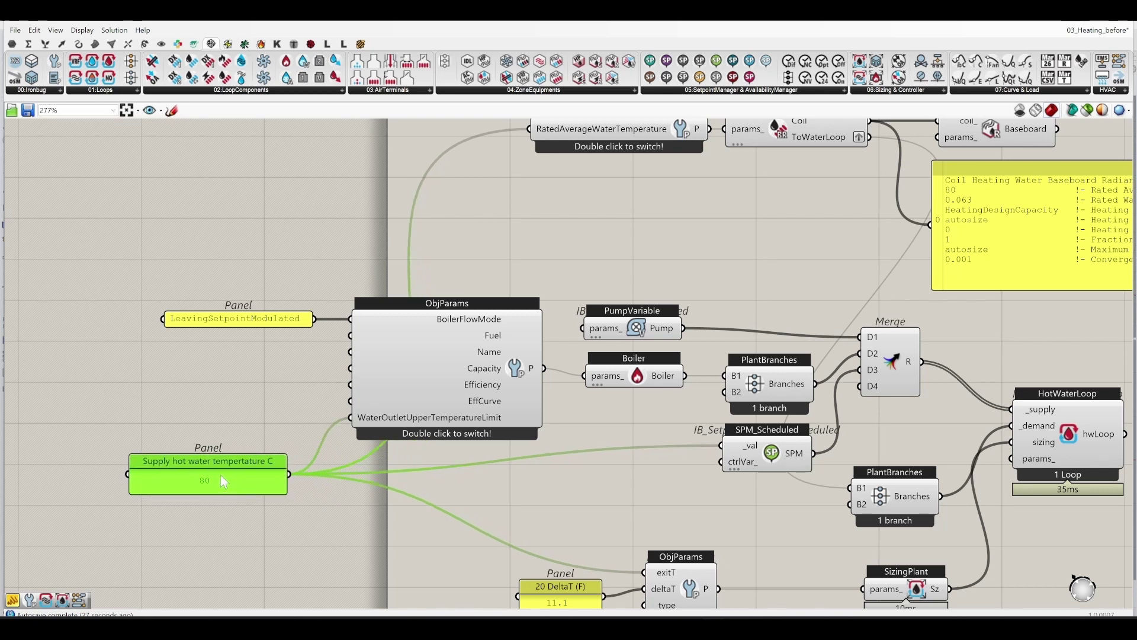
left_click(307, 536)
right_click_drag(332, 552, 309, 506)
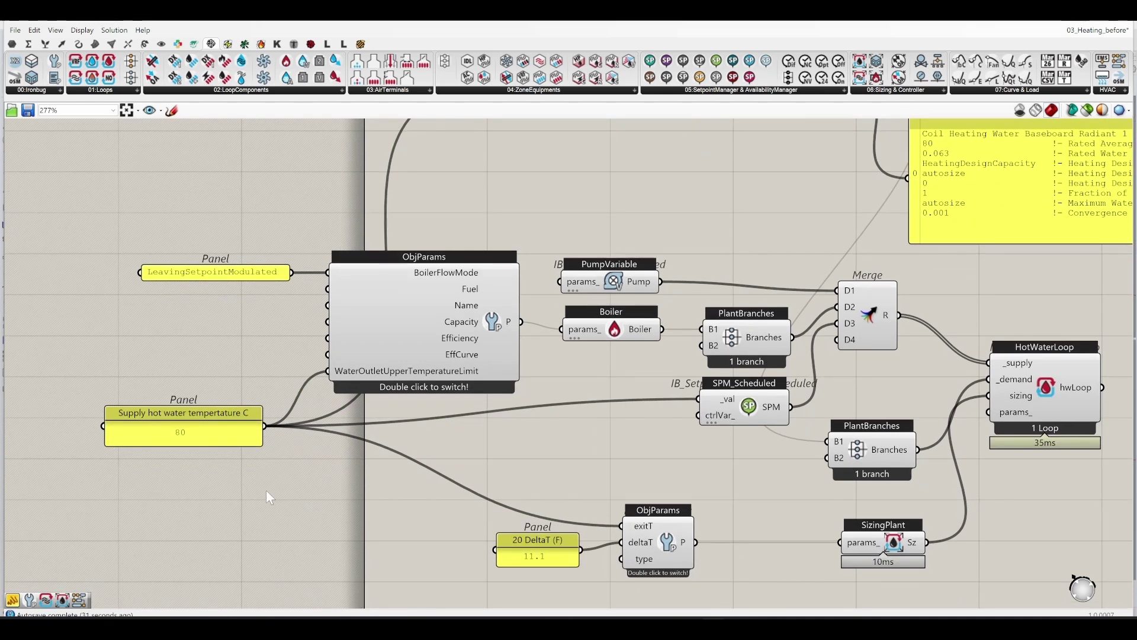
left_click_drag(233, 434, 230, 426)
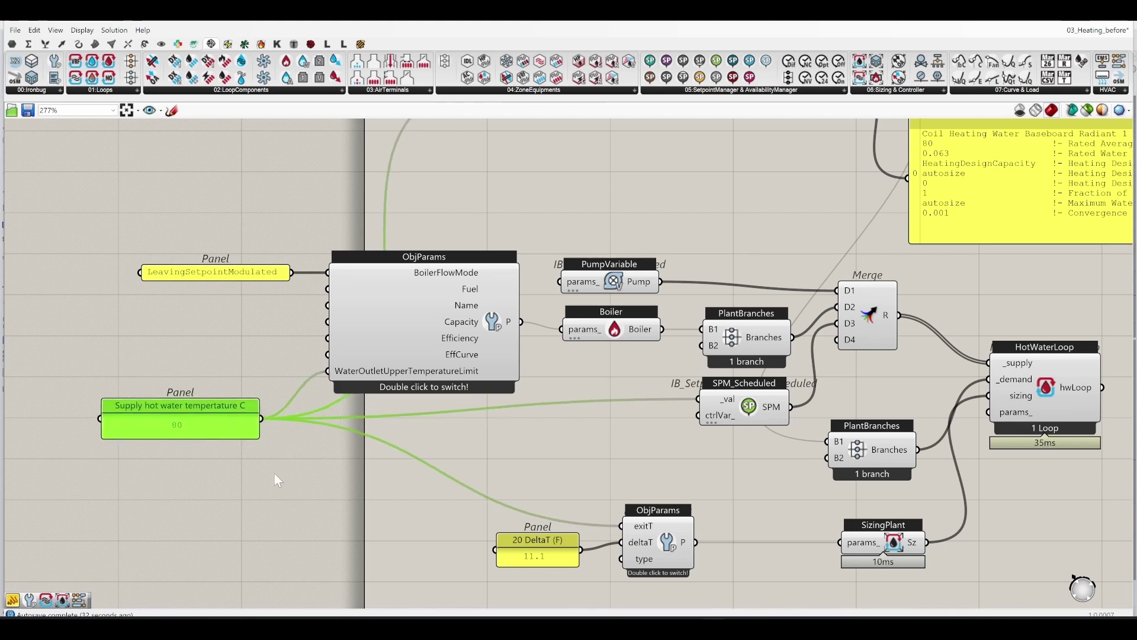
left_click(276, 476)
Move the baseboard coil's parameter-list panel clear of the ThermalZone component and delete it
right_click_drag(336, 525, 230, 475)
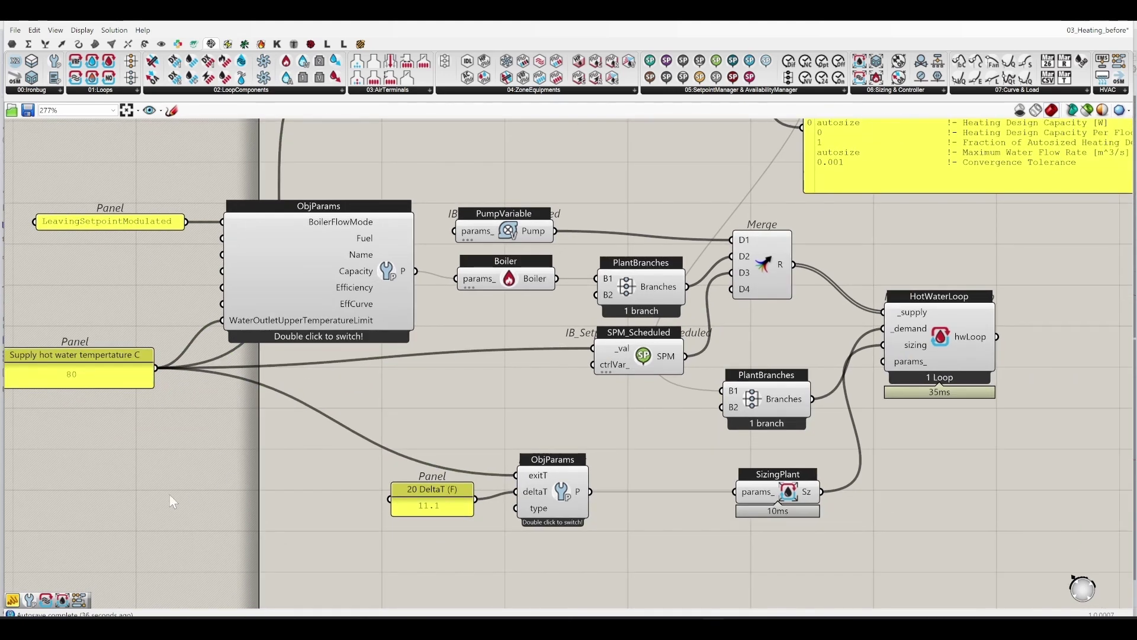
right_click_drag(170, 495, 186, 560)
scroll(171, 558, "down", 2)
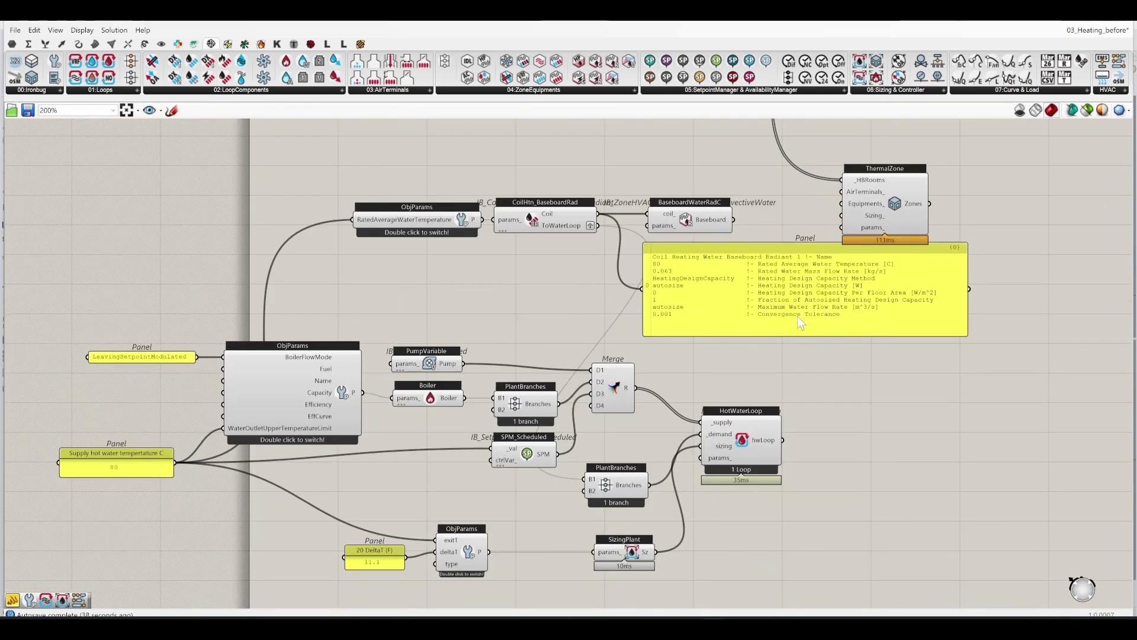
left_click_drag(737, 307, 803, 329)
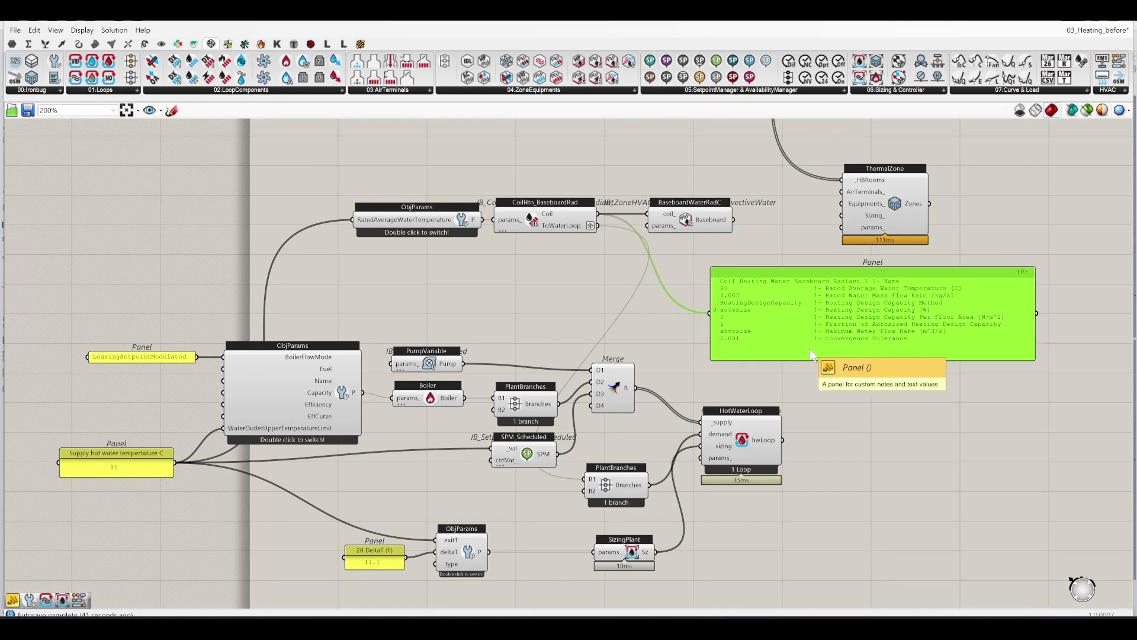
key("Delete")
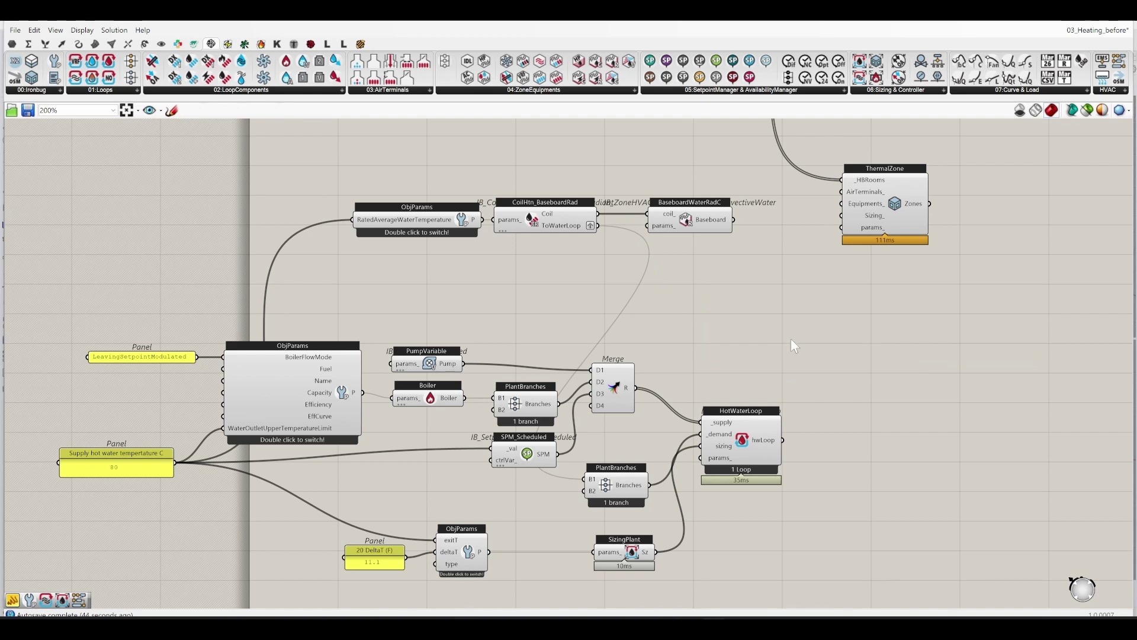
right_click_drag(694, 336, 525, 324)
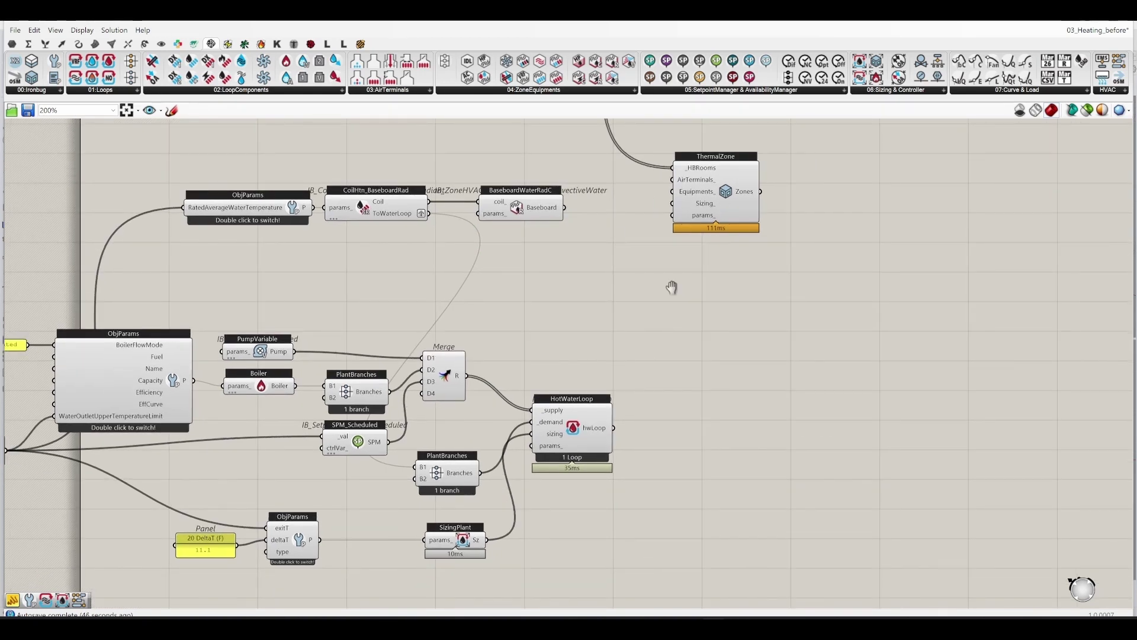
Move the baseboard coil, its ObjParams and the BaseboardWaterRadC closer to the ThermalZone and connect Baseboard to the Equipments input
right_click_drag(671, 288, 649, 460)
left_click_drag(650, 460, 320, 355)
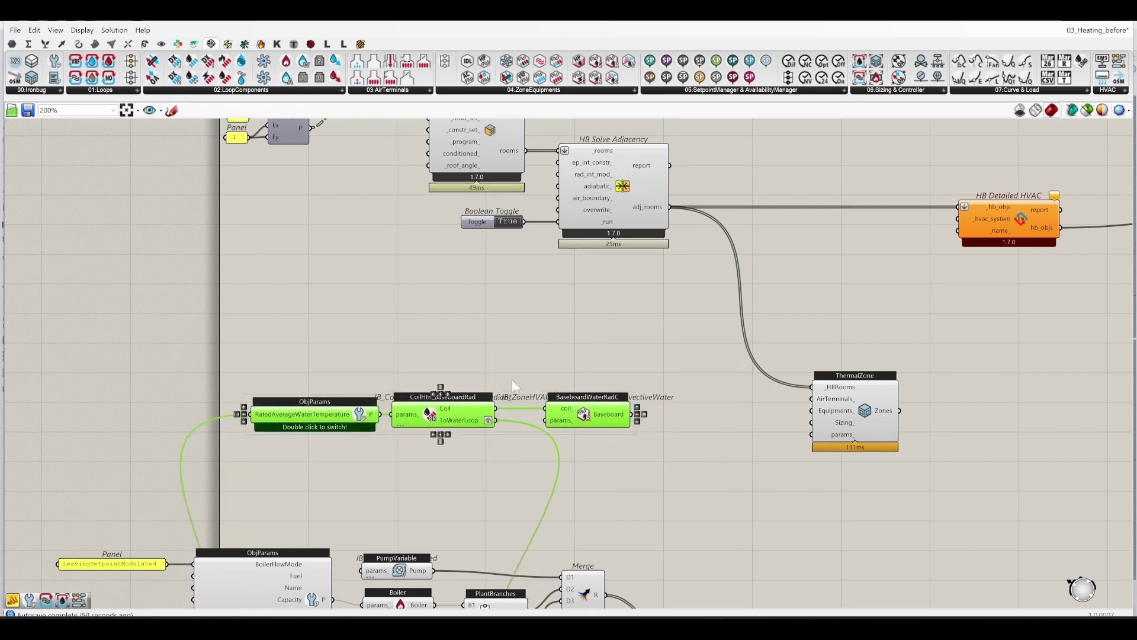
left_click_drag(605, 418, 700, 427)
left_click(765, 460)
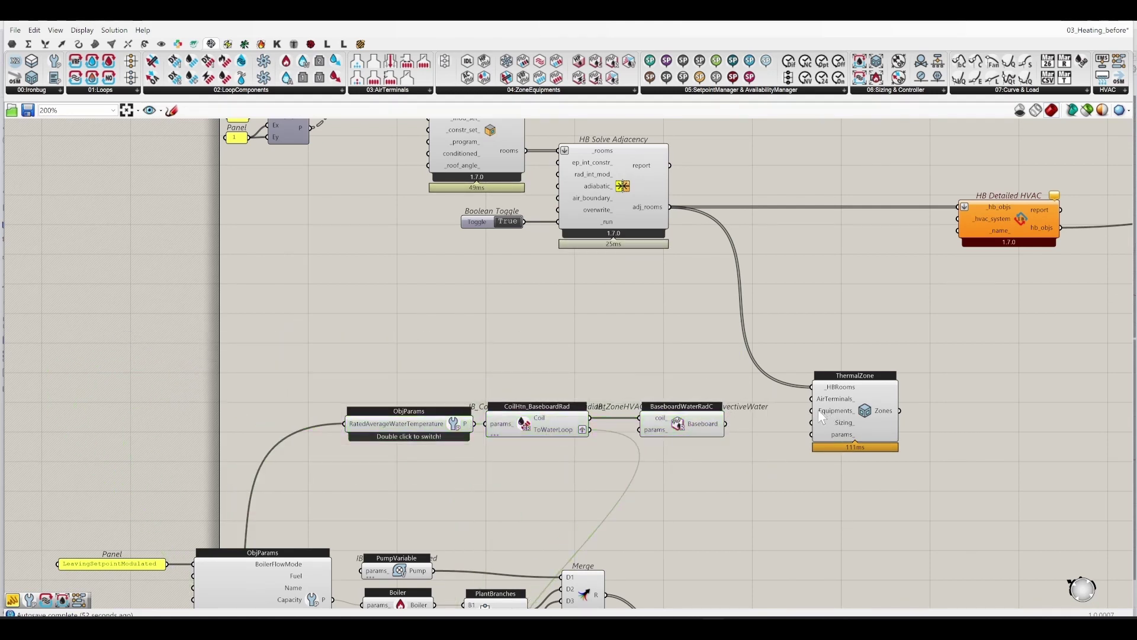
left_click_drag(819, 412, 725, 423)
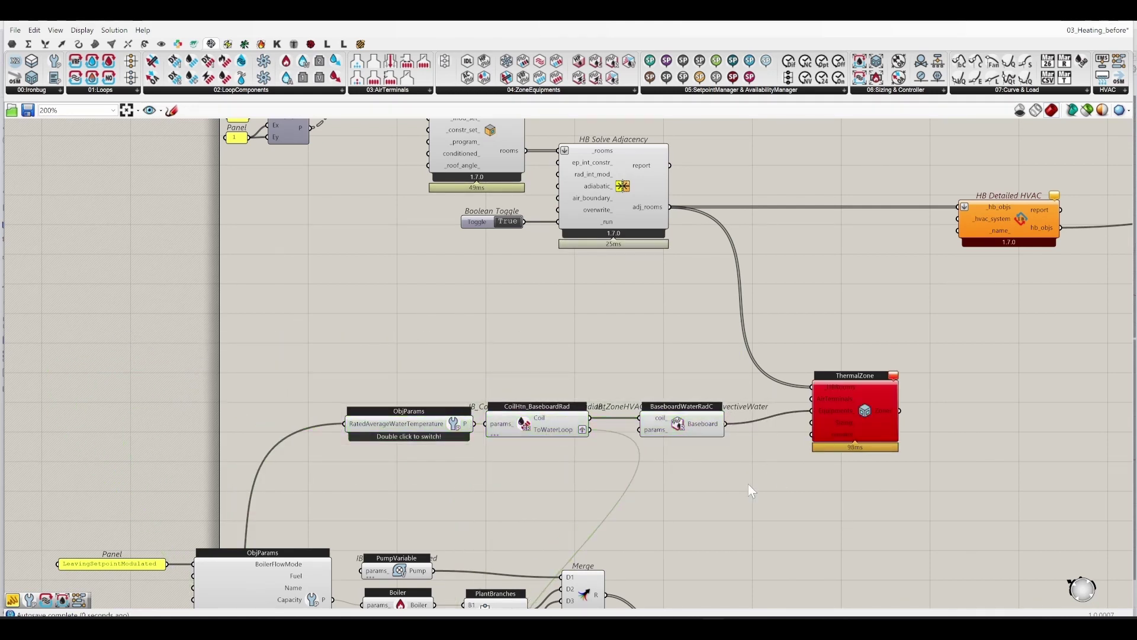
right_click_drag(689, 498, 562, 452)
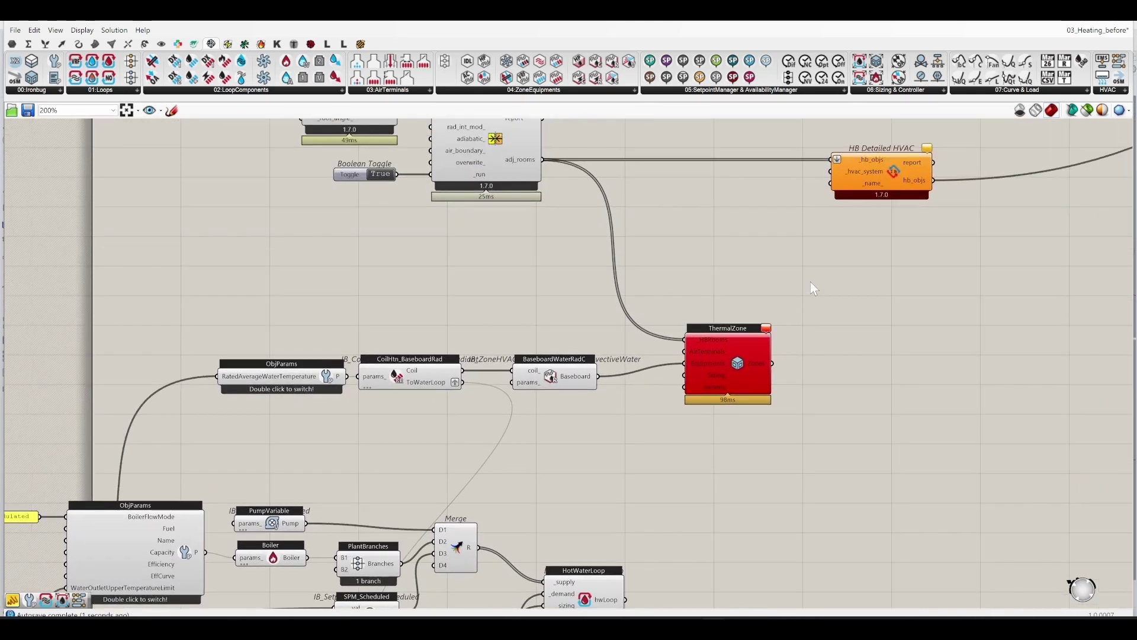
left_click(766, 330)
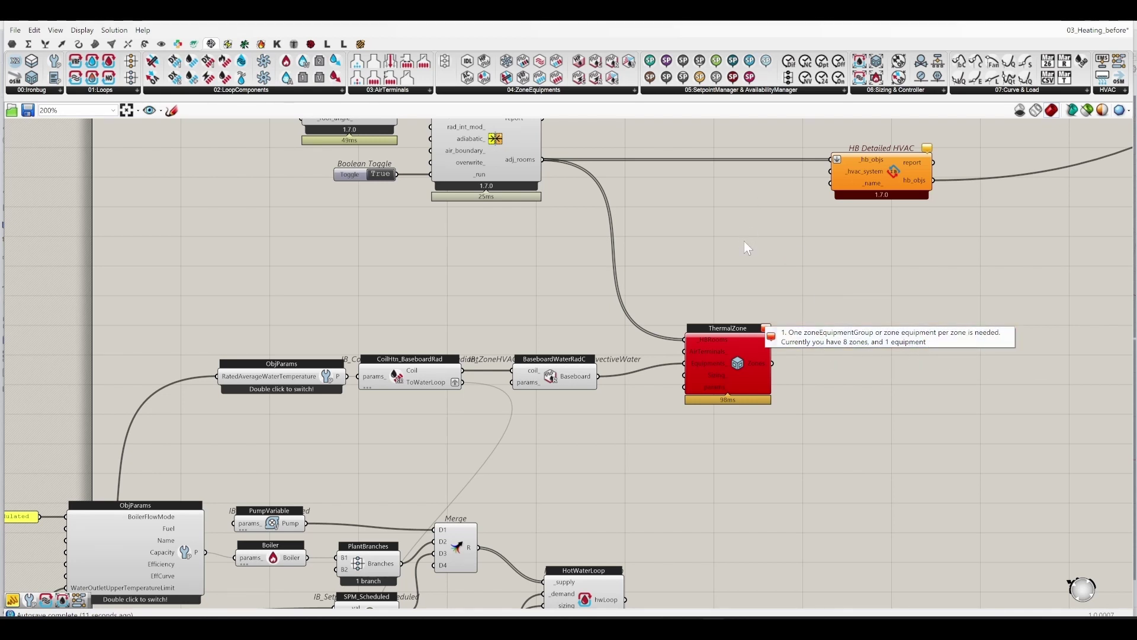
Shift the coil's ObjParams component farther left and enable Duplicate Number Input on the CoilHtn_BaseboardRad component
right_click_drag(485, 377, 752, 348)
left_click(510, 350)
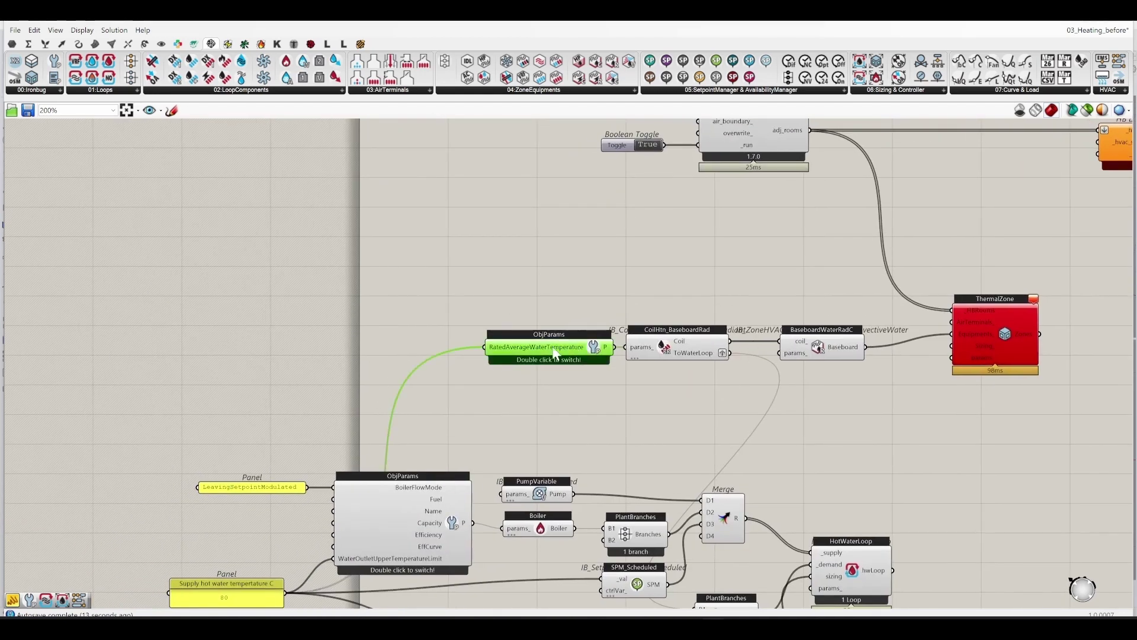
left_click(633, 413)
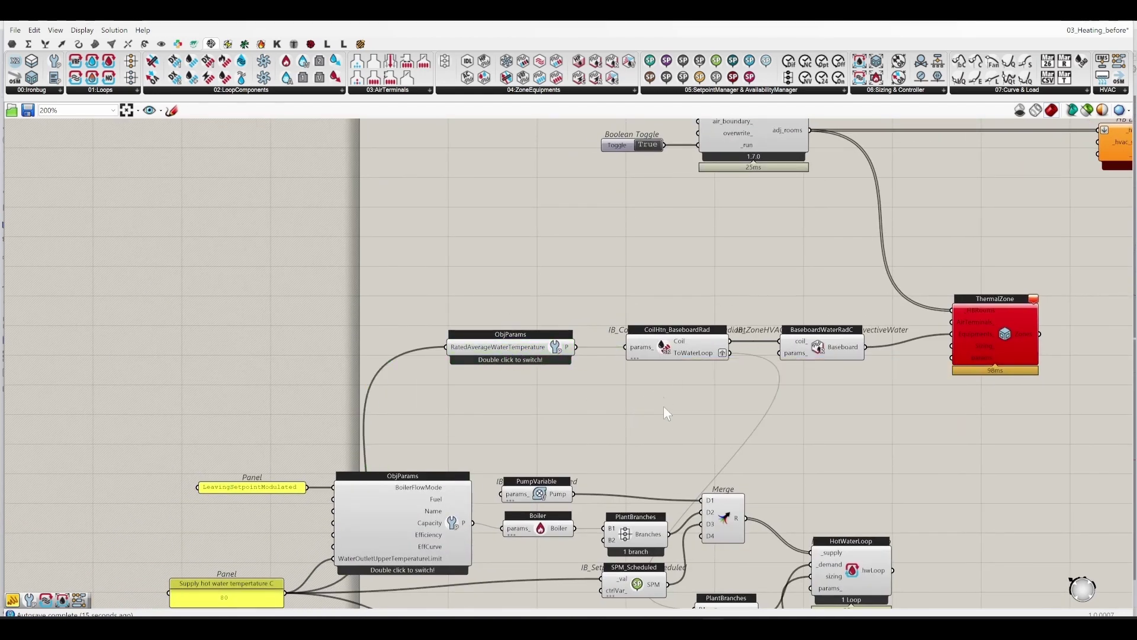
right_click_drag(663, 408, 588, 414)
scroll(622, 393, "up", 3)
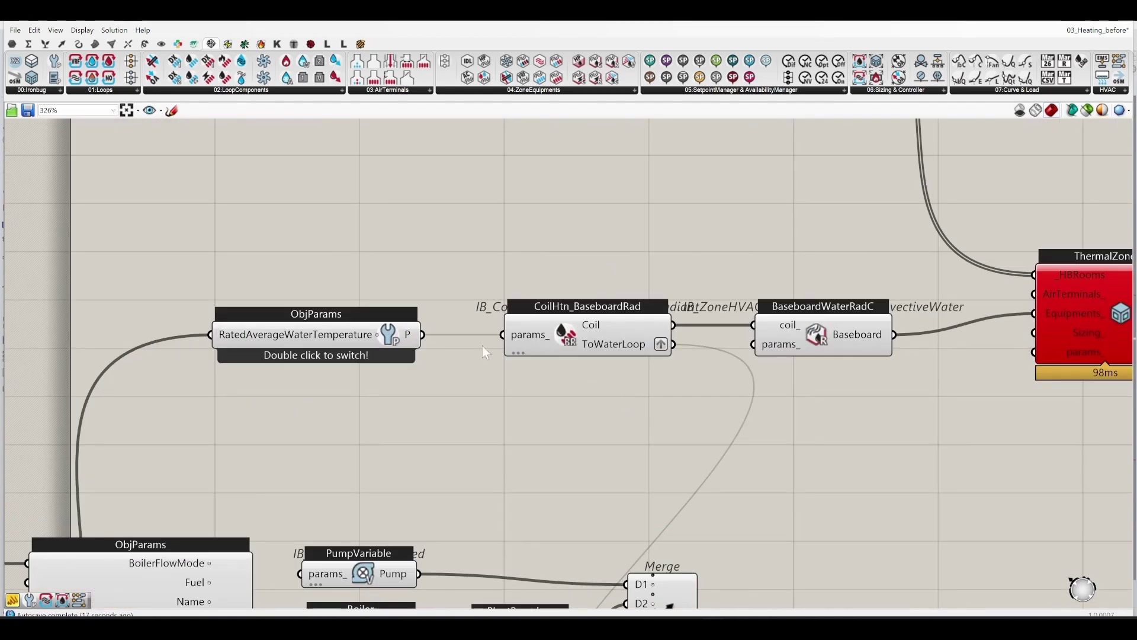
right_click(571, 347)
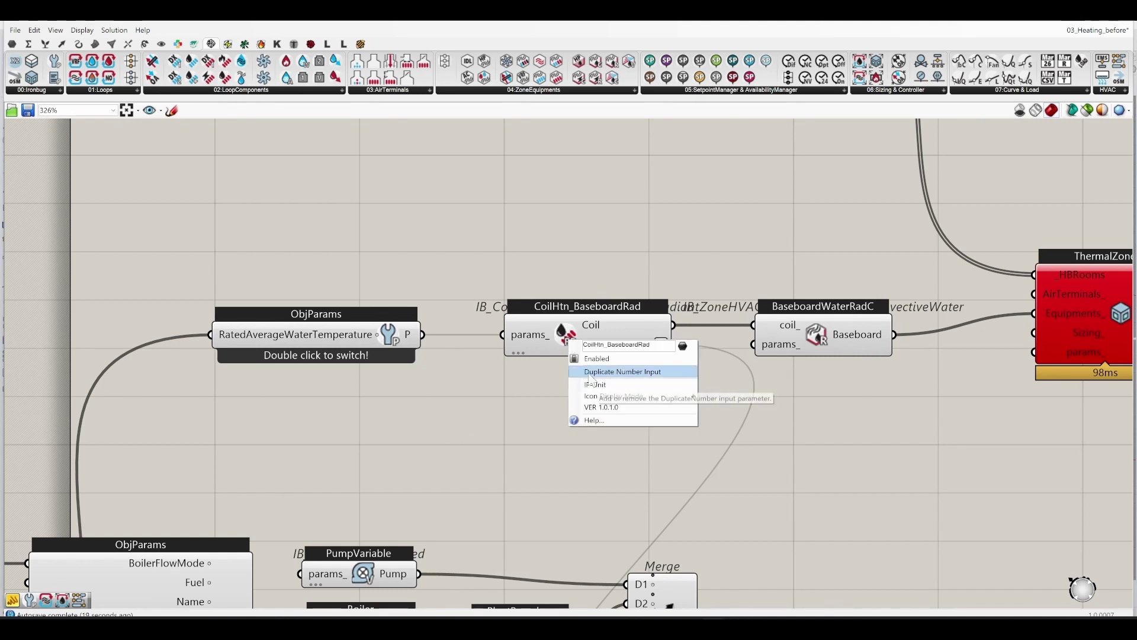
left_click(610, 374)
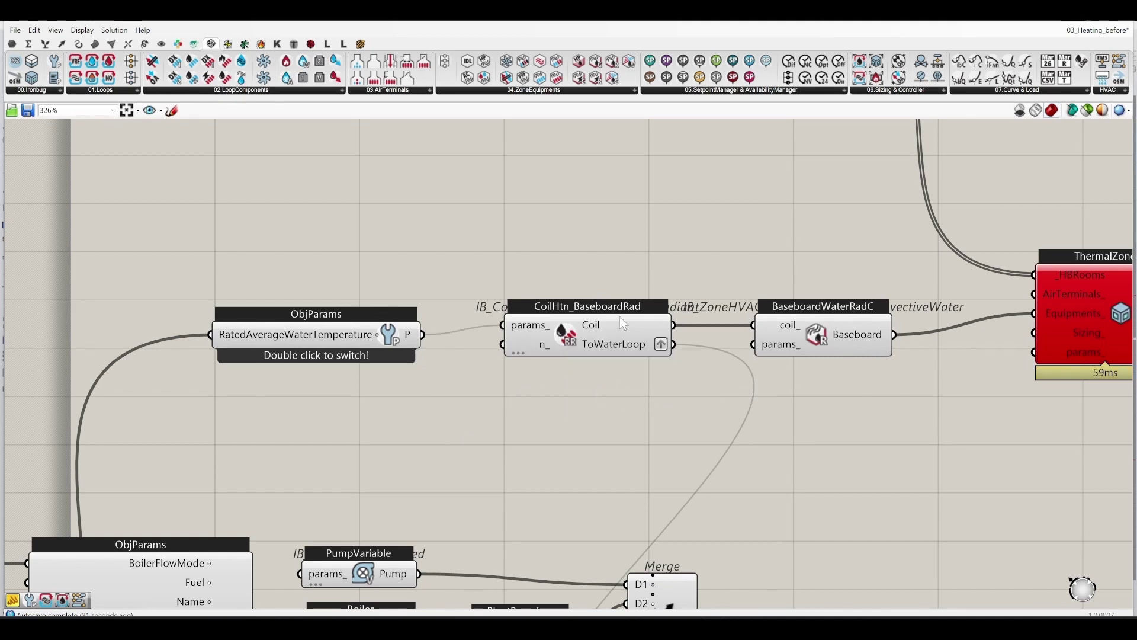
Add a List Length component fed by the HB Solve Adjacency adj_rooms output and connect its result to the baseboard coil's n_ input
right_click_drag(602, 245, 594, 382)
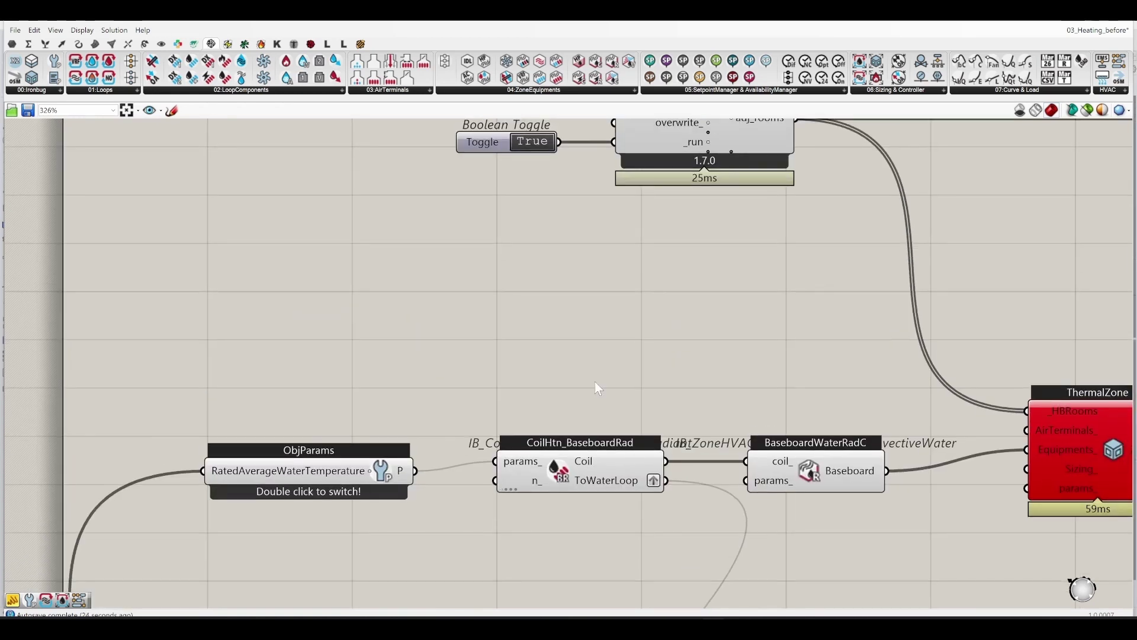
double_click(693, 308)
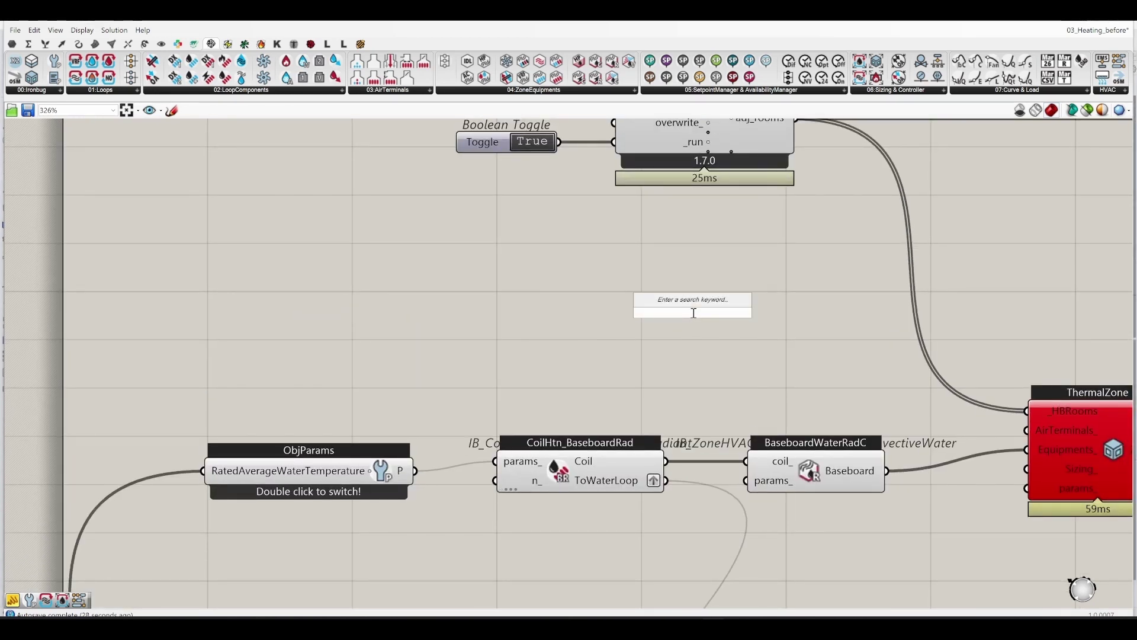
type("list")
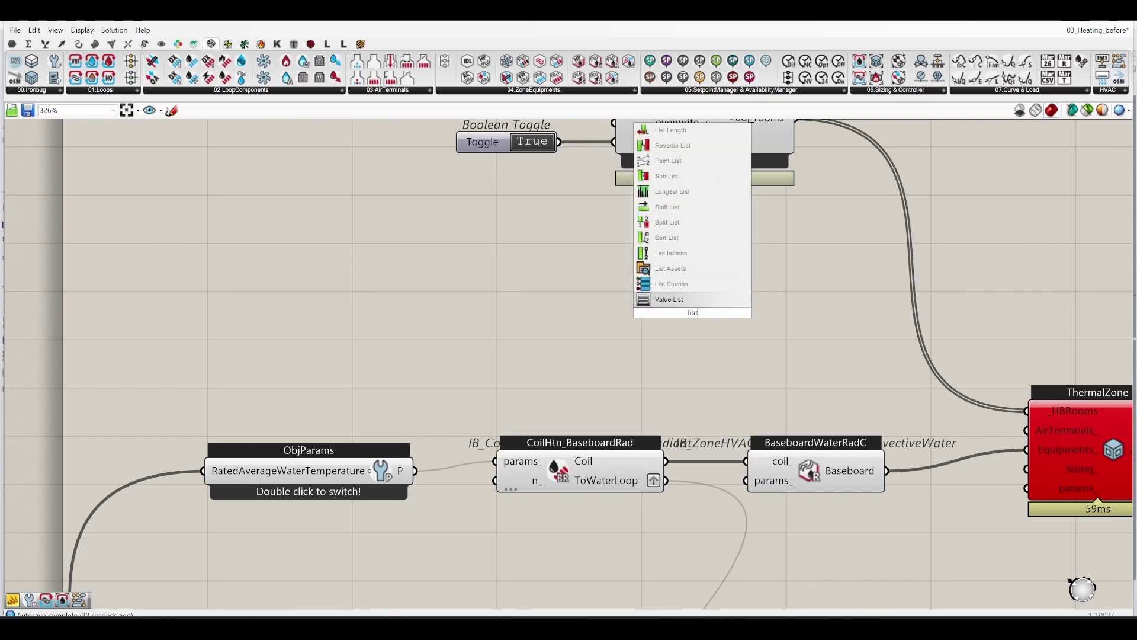
type(" length")
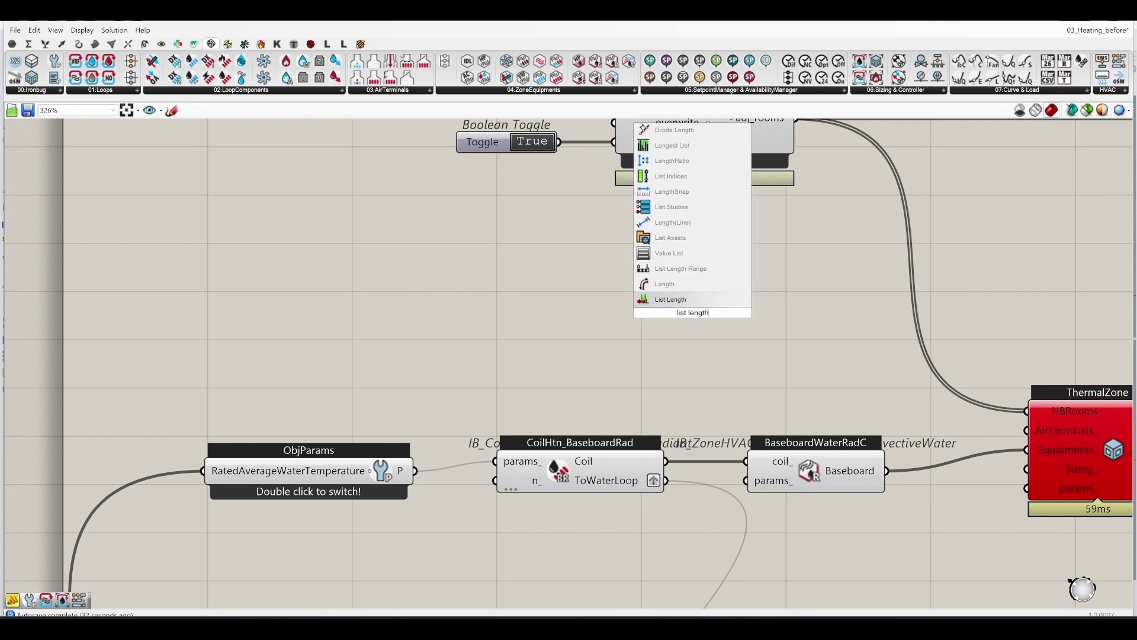
left_click(717, 298)
scroll(655, 340, "down", 2)
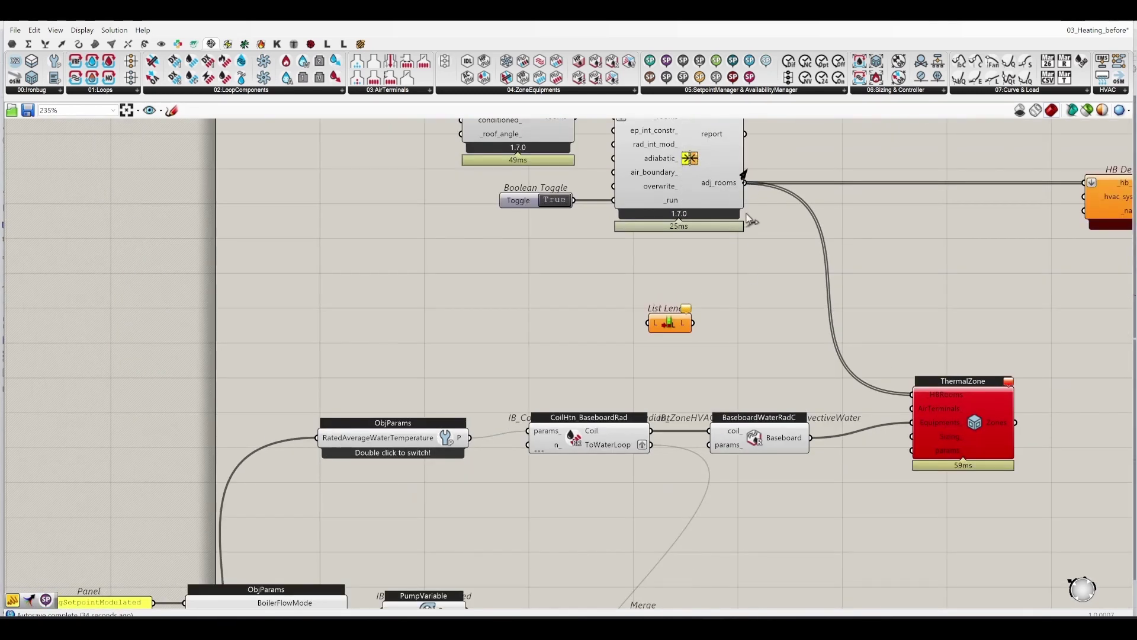
left_click_drag(745, 183, 527, 445)
mouse_move(685, 330)
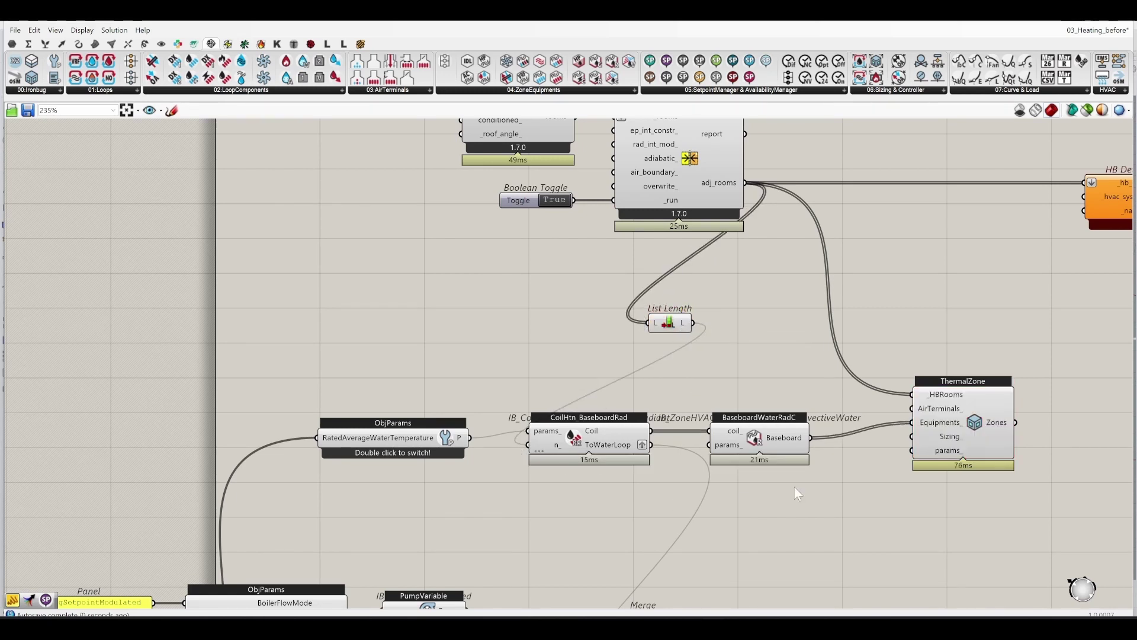
Examine the ThermalZone inputs and the branch count on the PlantBranches component that feeds the hot water loop's demand side
right_click_drag(793, 495, 671, 461)
mouse_move(668, 401)
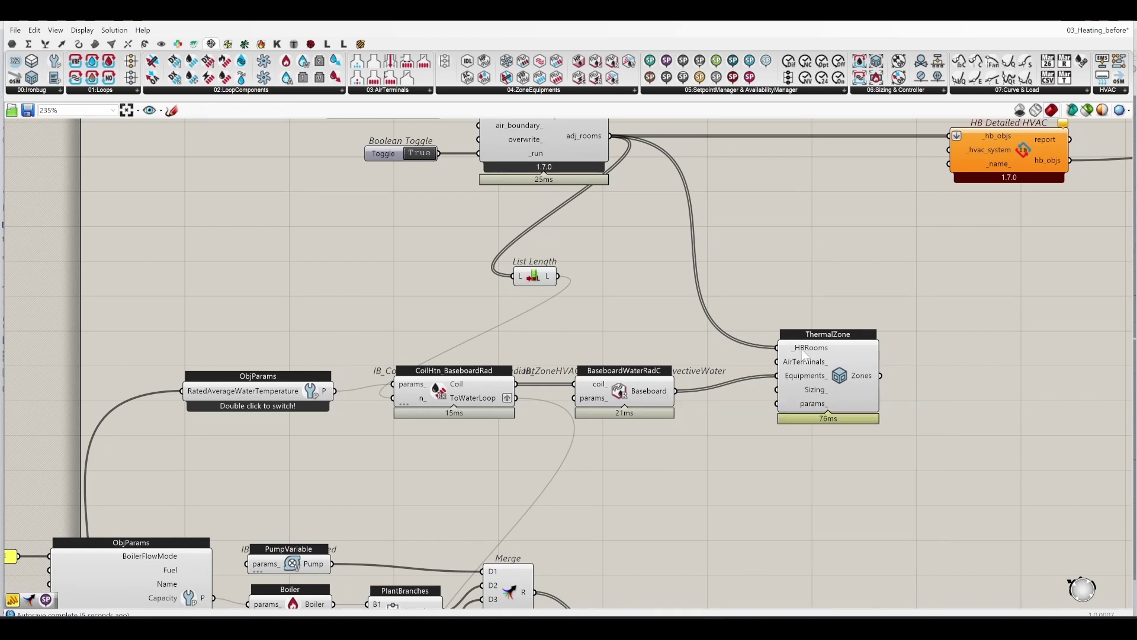
mouse_move(807, 352)
right_click_drag(777, 555, 746, 368)
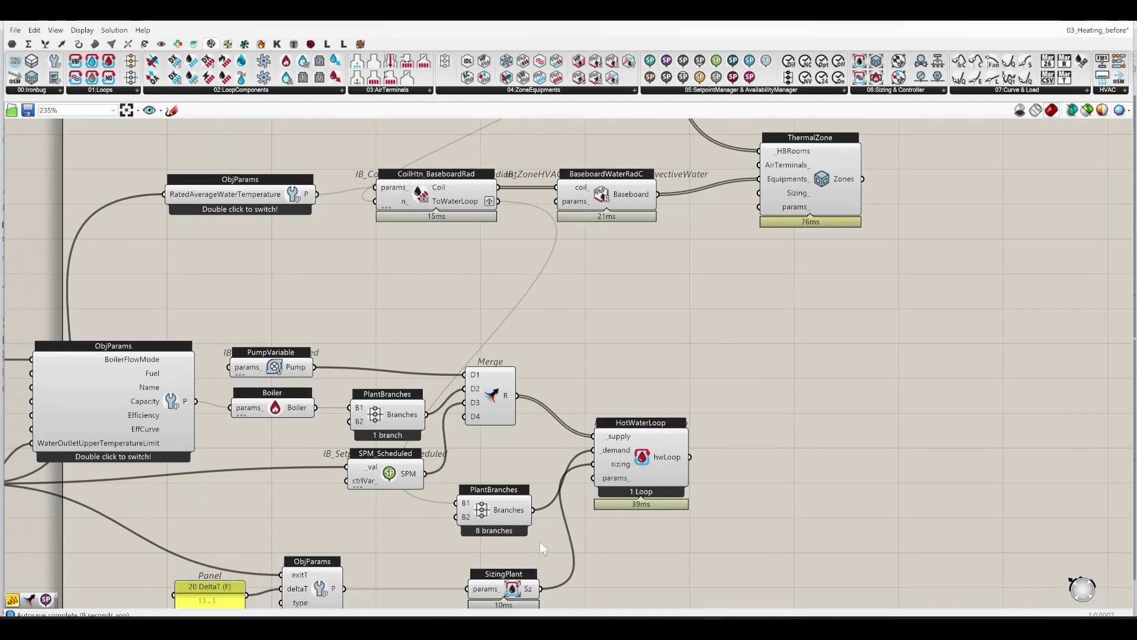
right_click_drag(489, 560, 485, 522)
scroll(474, 504, "up", 1)
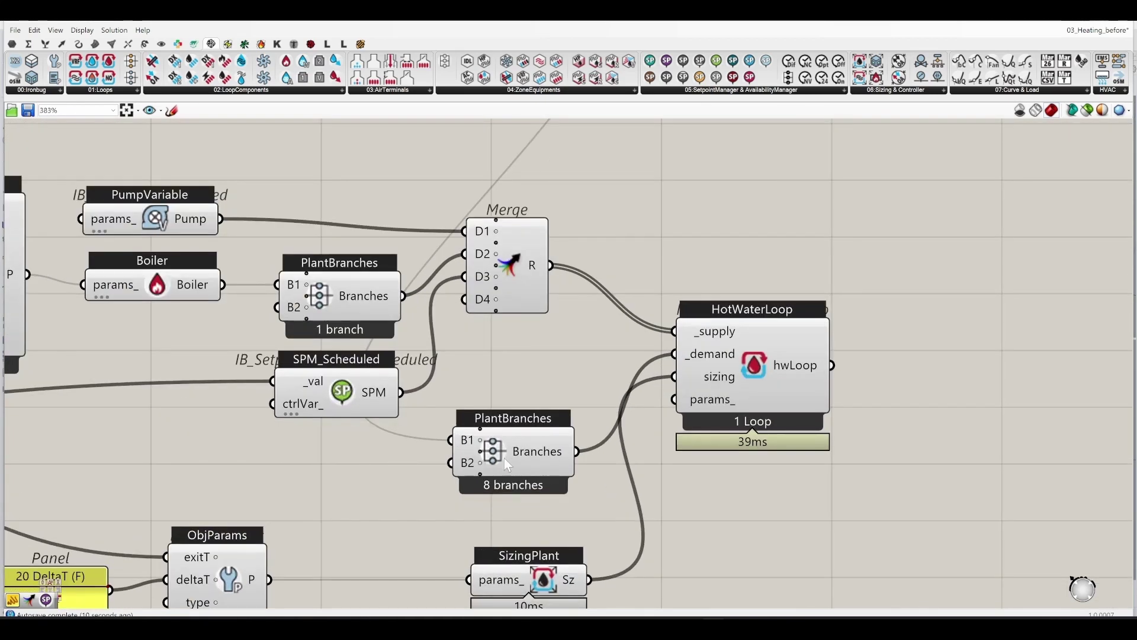
scroll(492, 515, "down", 3)
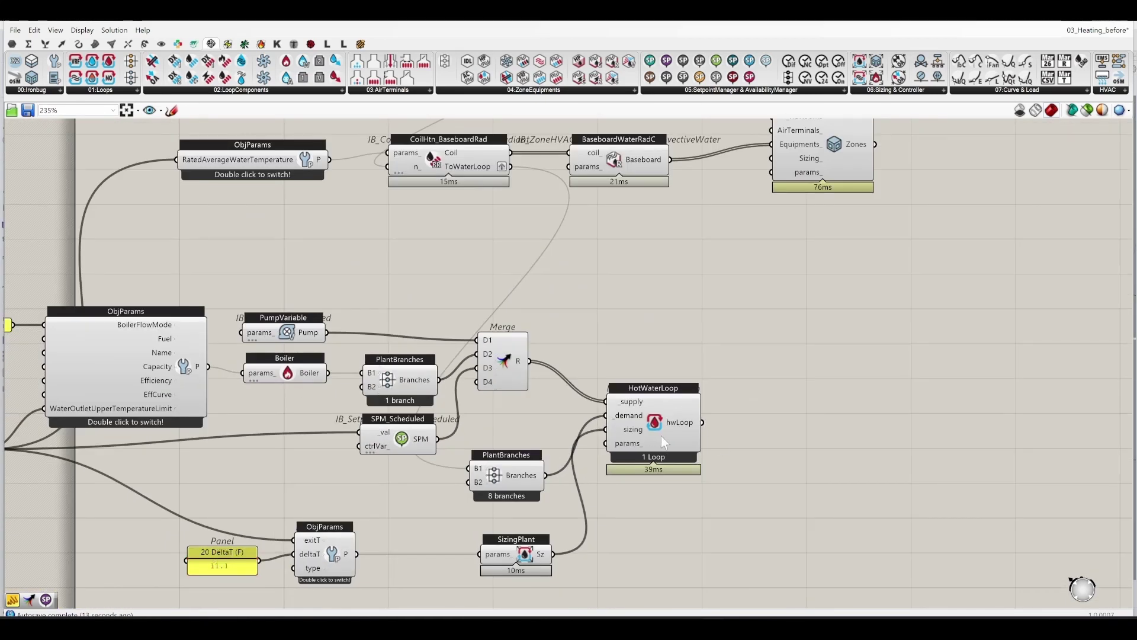
Add an HVACSystem component, connect the HotWaterLoop's hwLoop output to its PlantLoops input, and place it farther right of the loop
left_click(648, 462)
left_click_drag(647, 458, 665, 448)
right_click_drag(934, 322, 637, 369)
left_click(960, 269)
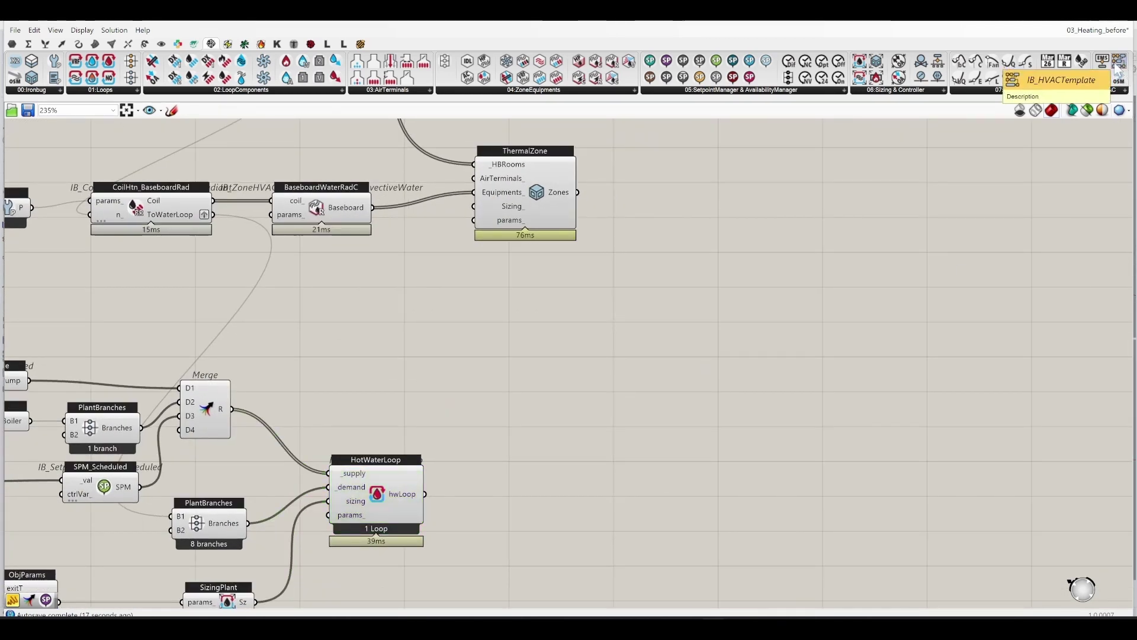
left_click_drag(1104, 86, 670, 408)
right_click_drag(645, 289, 528, 311)
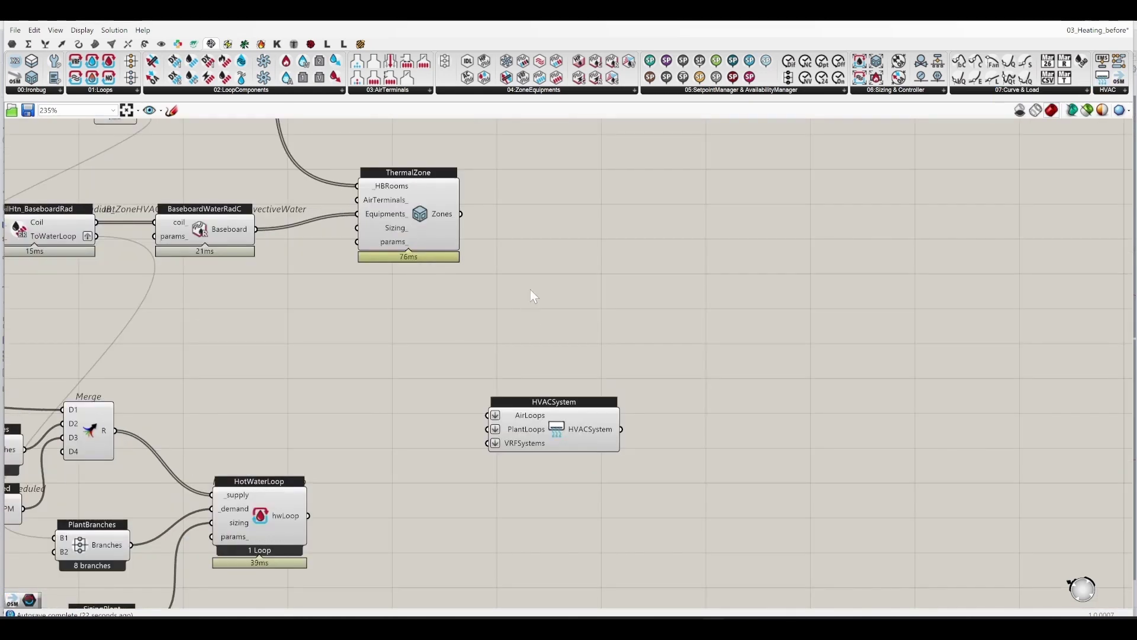
left_click_drag(309, 516, 485, 429)
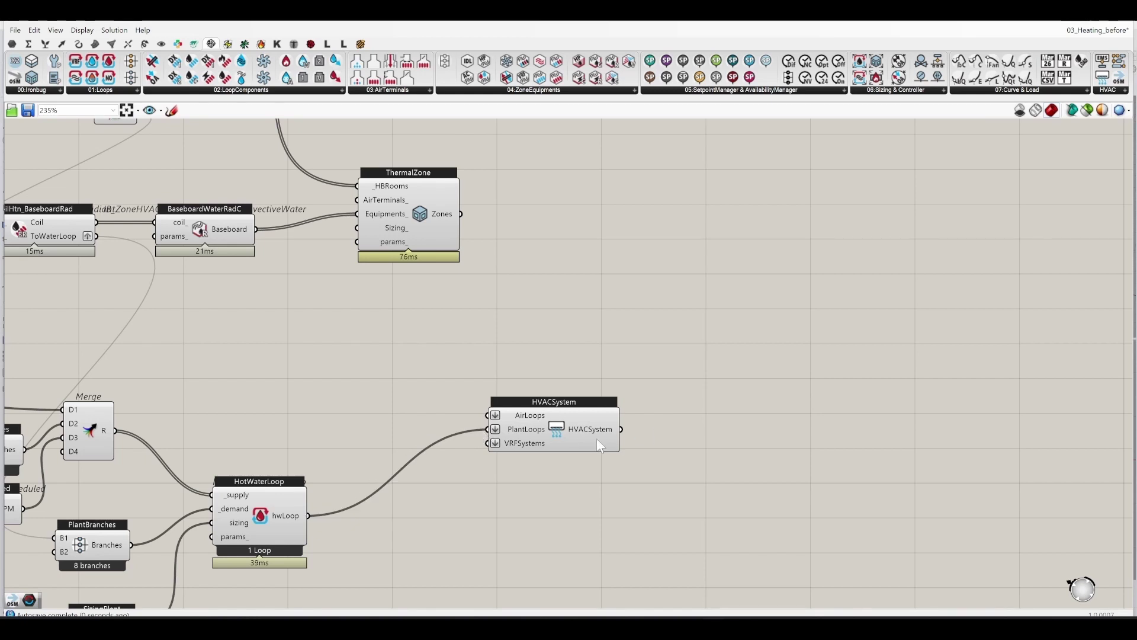
left_click_drag(605, 432, 740, 410)
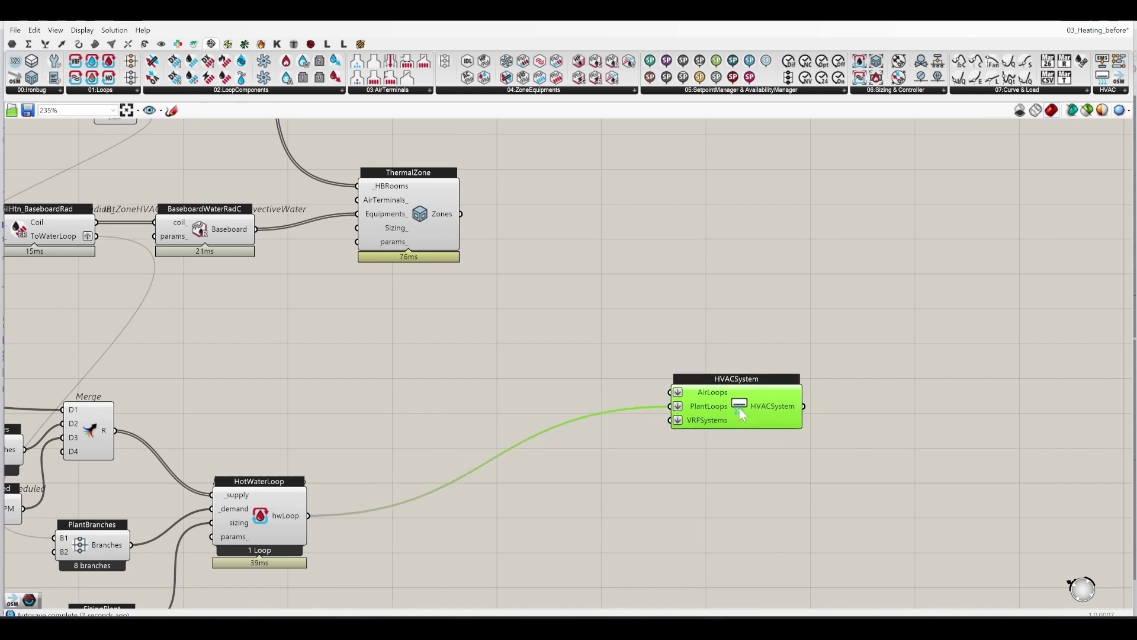
Add a NoAirLoop component between the ThermalZone's Zones output and the HVACSystem's AirLoops input
right_click_drag(603, 294, 731, 330)
left_click(721, 308)
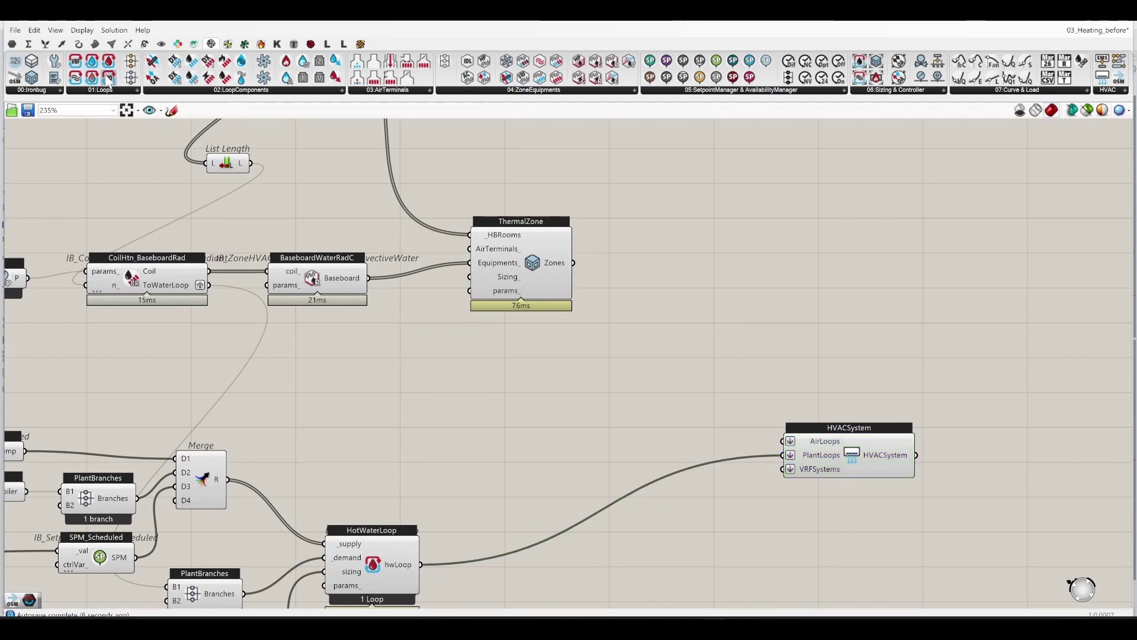
left_click_drag(109, 78, 574, 262)
left_click_drag(777, 290, 783, 441)
left_click(662, 397)
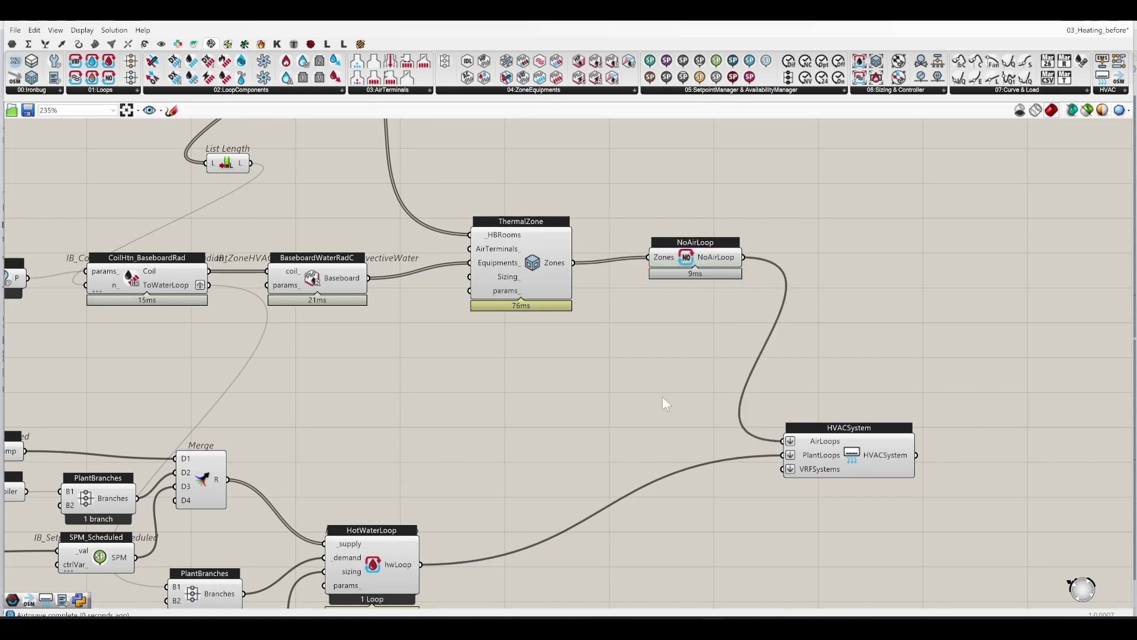
Tighten the layout of the HotWaterLoop, NoAirLoop and HVACSystem components and connect HVACSystem to the HB Detailed HVAC's _hvac_system input
scroll(613, 417, "down", 4)
left_click_drag(463, 513, 578, 465)
right_click_drag(776, 357, 529, 427)
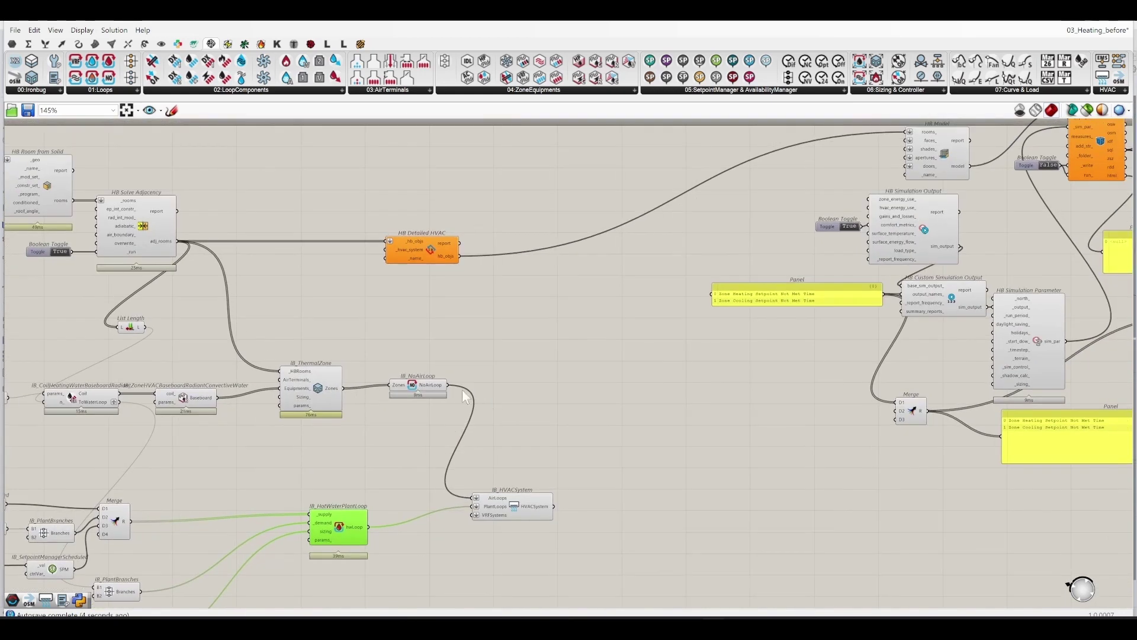
scroll(417, 390, "up", 1)
left_click_drag(417, 389, 375, 392)
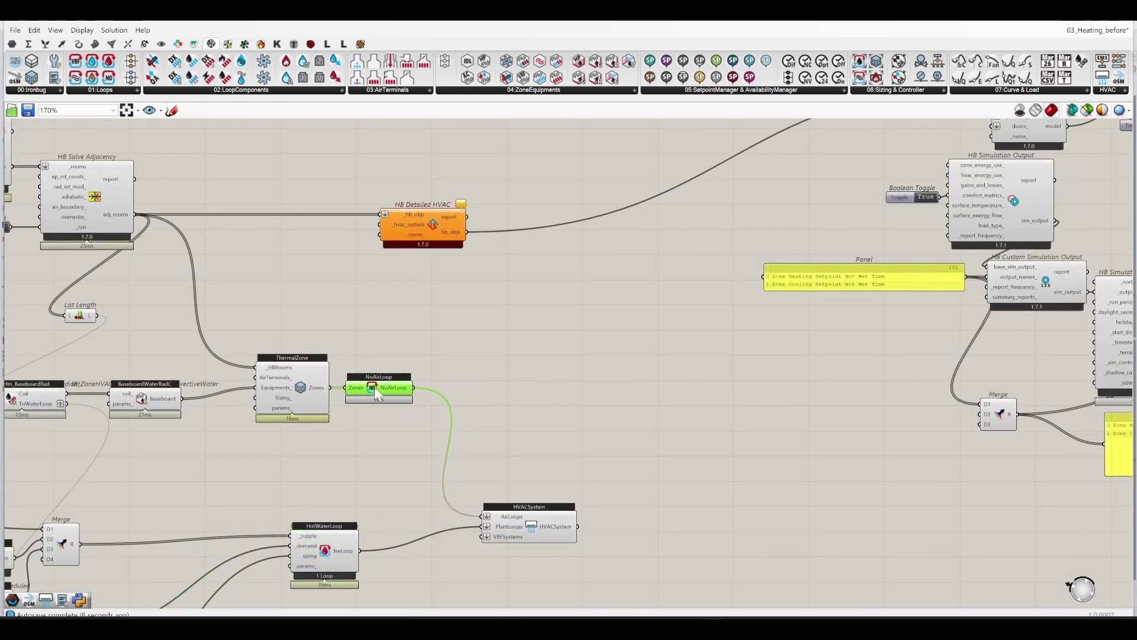
left_click_drag(566, 536, 504, 536)
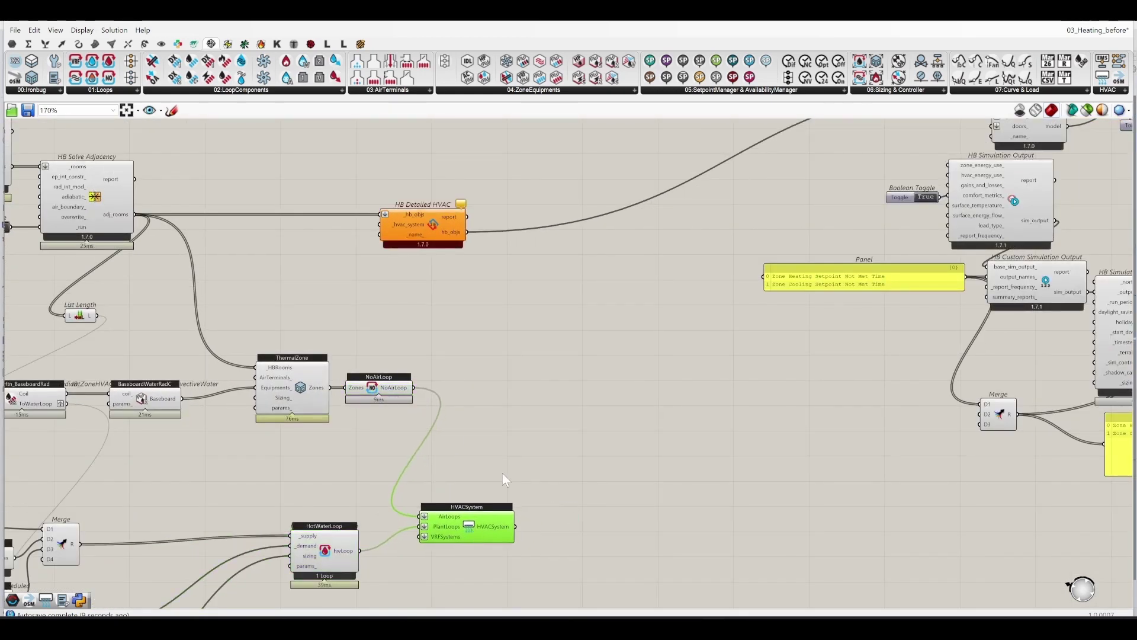
right_click_drag(512, 440, 563, 413)
left_click_drag(568, 501, 439, 204)
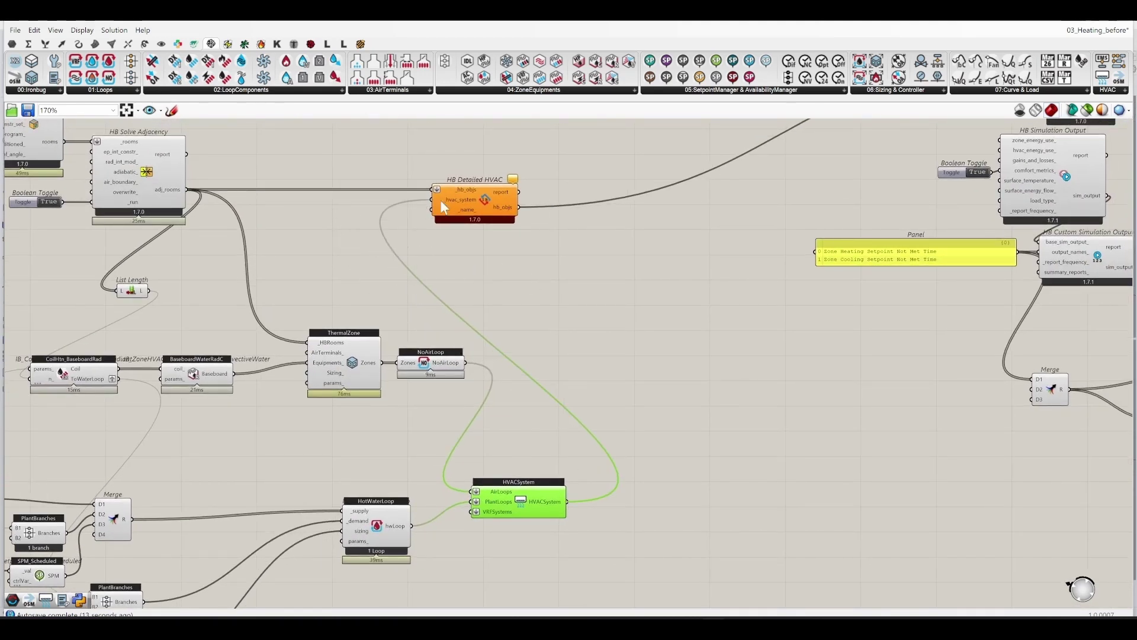
Add a text panel reading "Baseborad System" and place it beside HB Detailed HVAC, near its _name_ input
right_click_drag(598, 272, 708, 338)
scroll(536, 324, "up", 5)
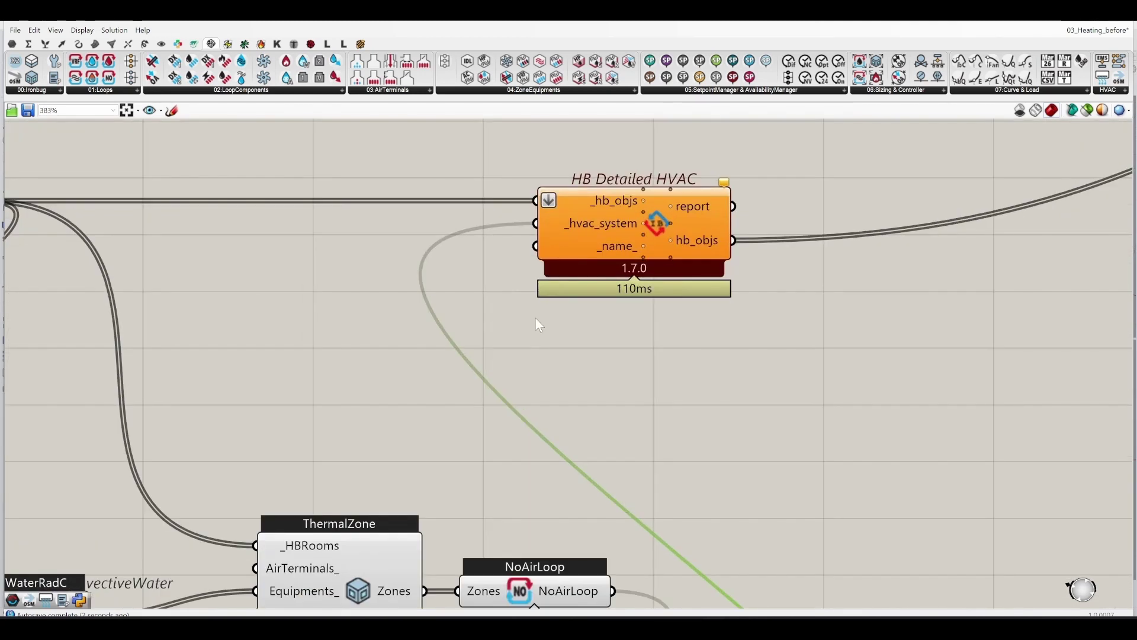
double_click(536, 325)
type("Panel")
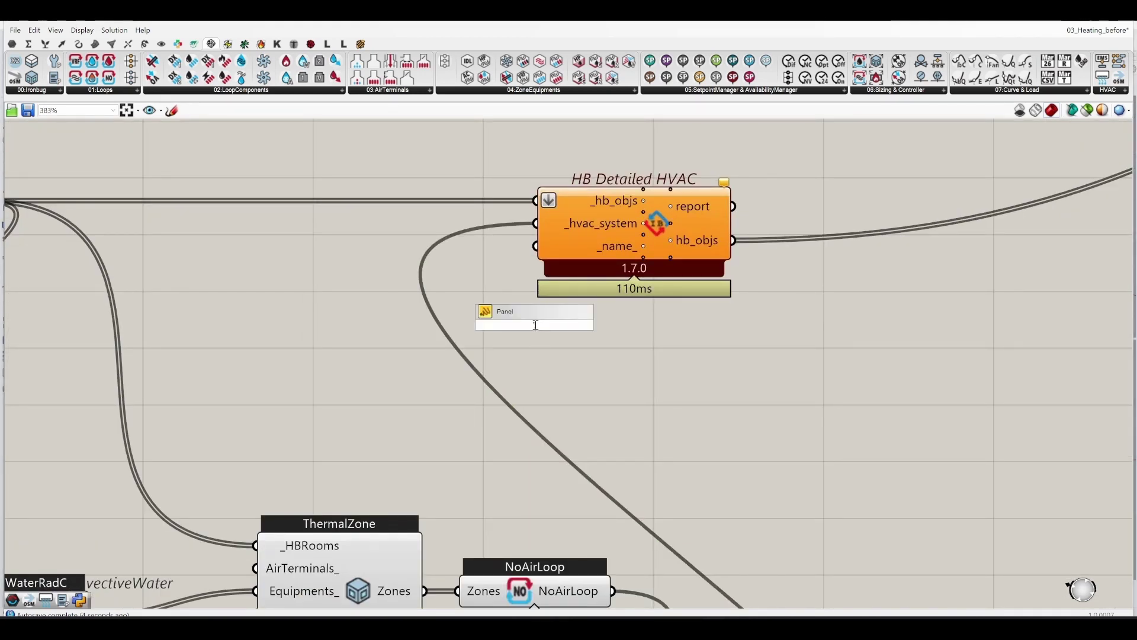
type("seborad System")
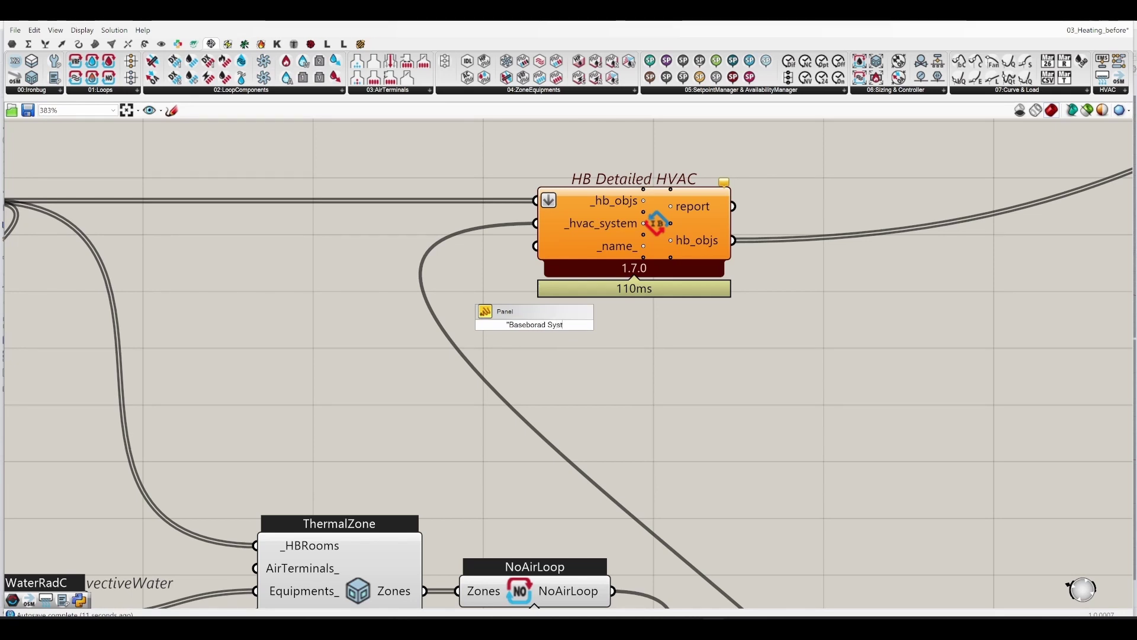
key("Return")
scroll(535, 327, "down", 4)
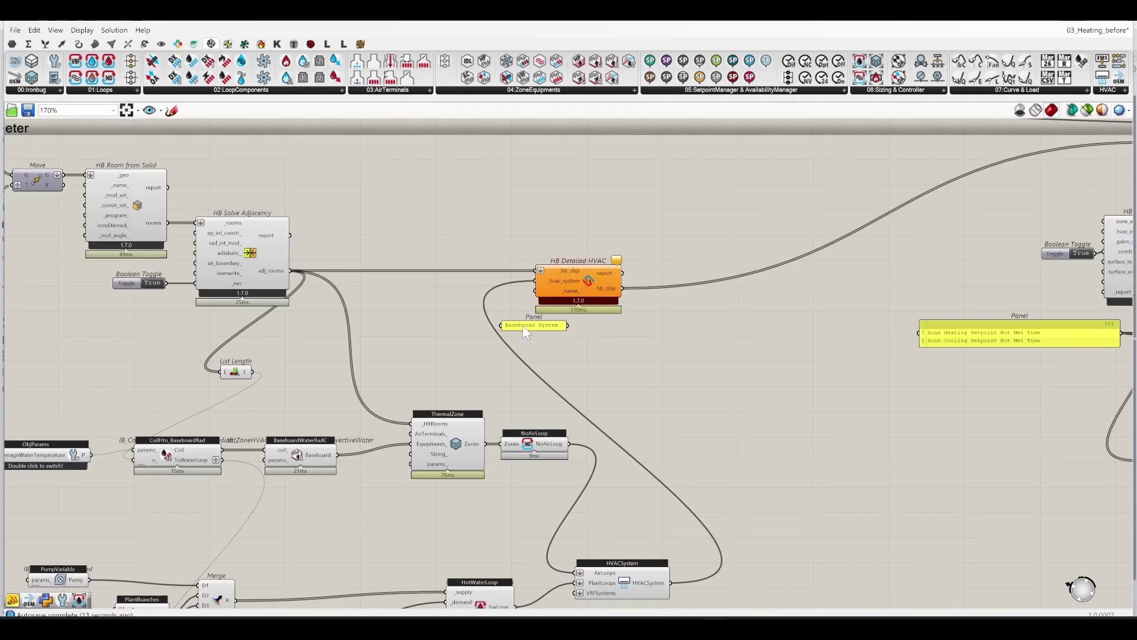
left_click_drag(522, 325, 473, 306)
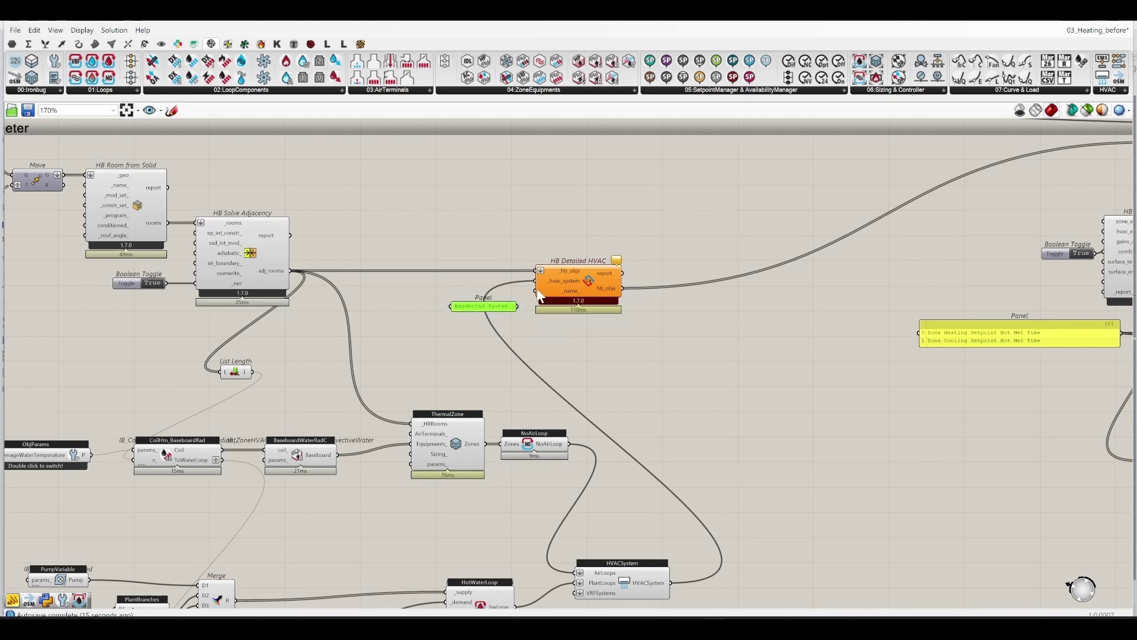
left_click_drag(539, 295, 522, 317)
right_click_drag(524, 335, 691, 255)
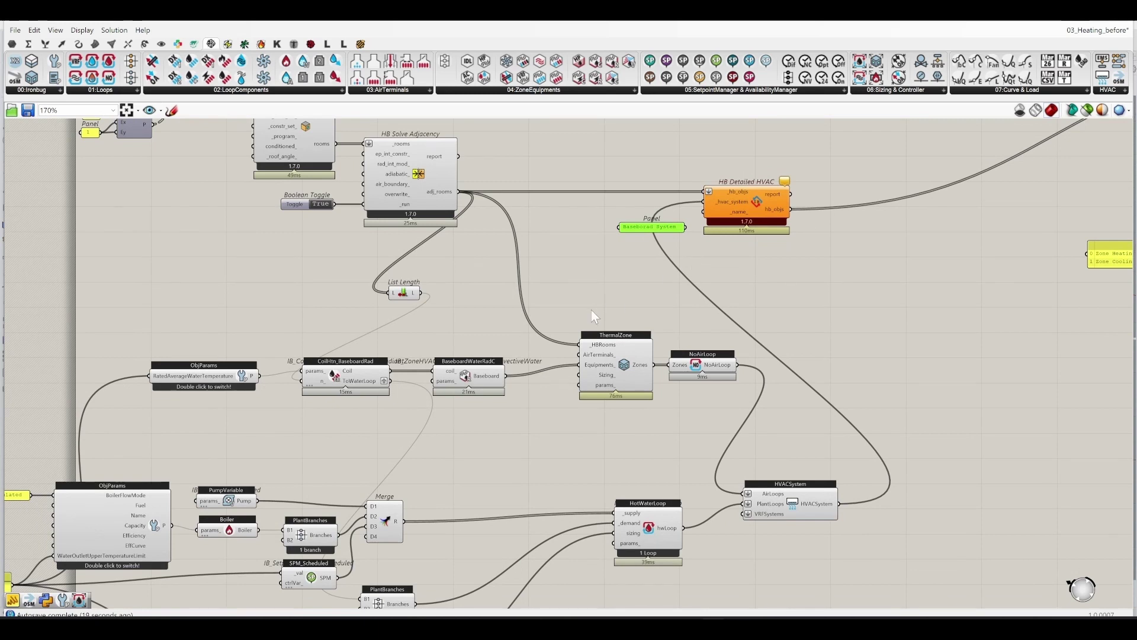
Correct the panel's text to "Baseboard System" and connect it to HB Detailed HVAC's _name_ input
scroll(675, 253, "up", 3)
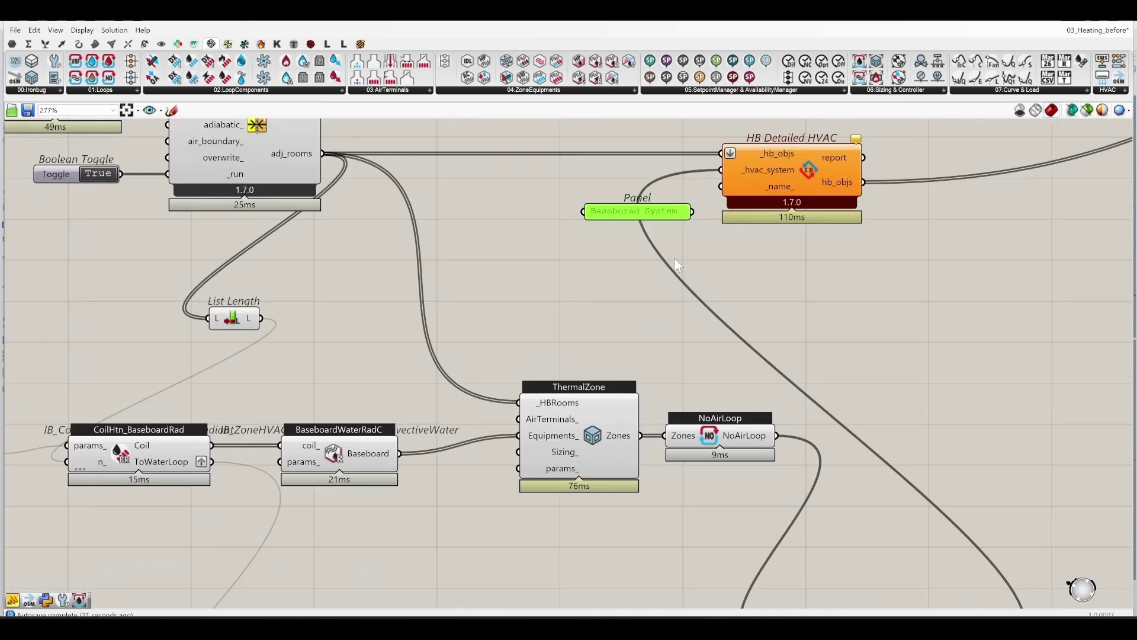
double_click(633, 212)
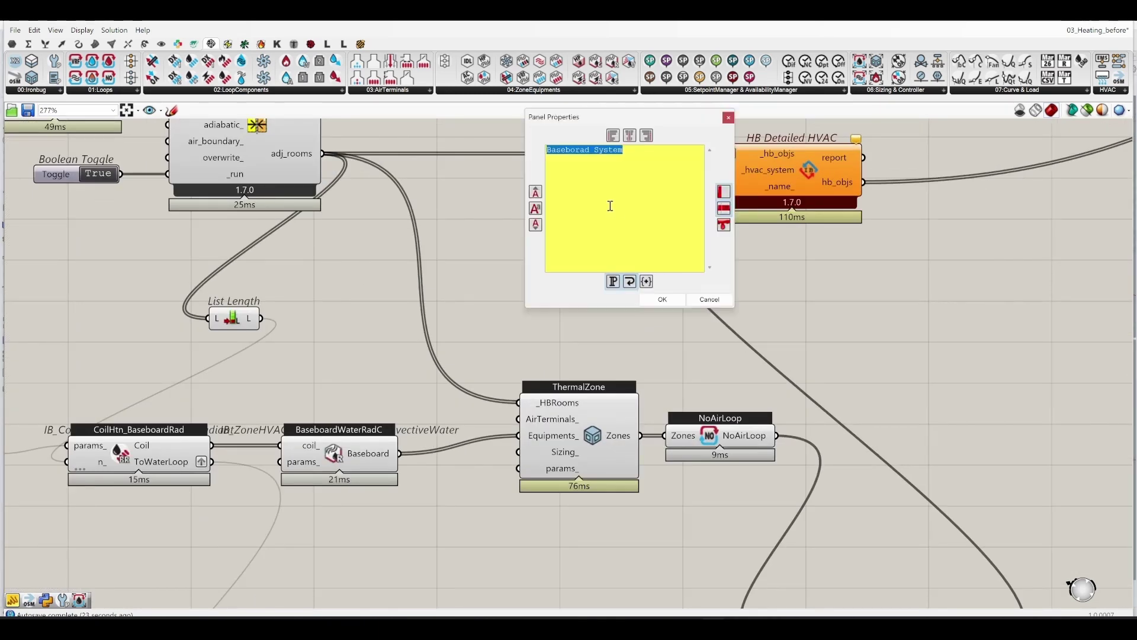
left_click(582, 150)
key("BackSpace")
type("r")
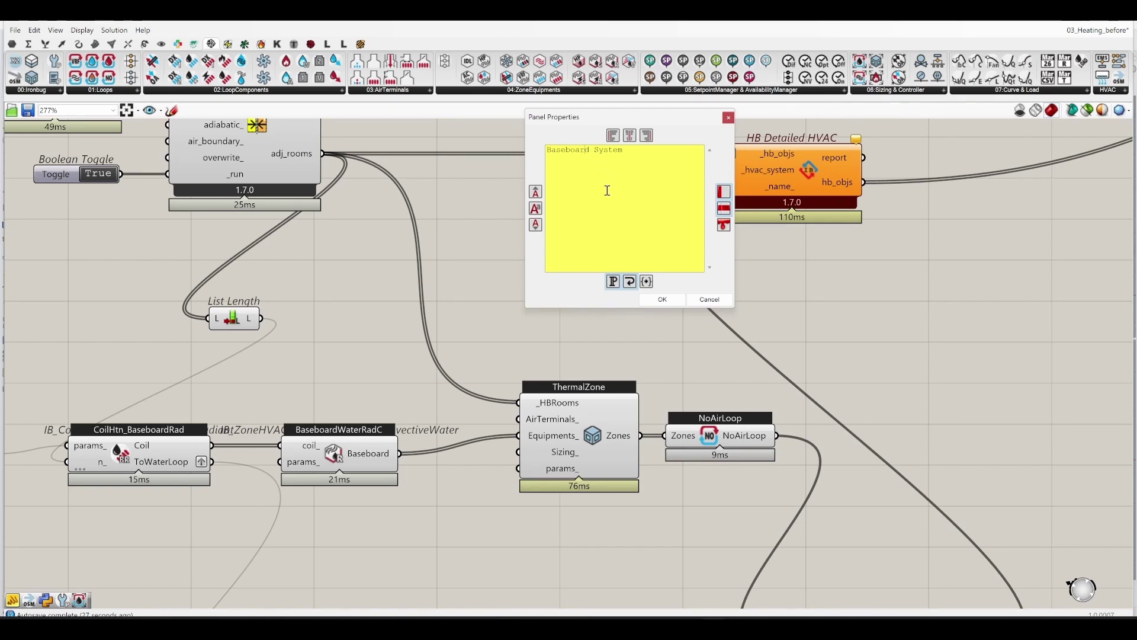
left_click(662, 299)
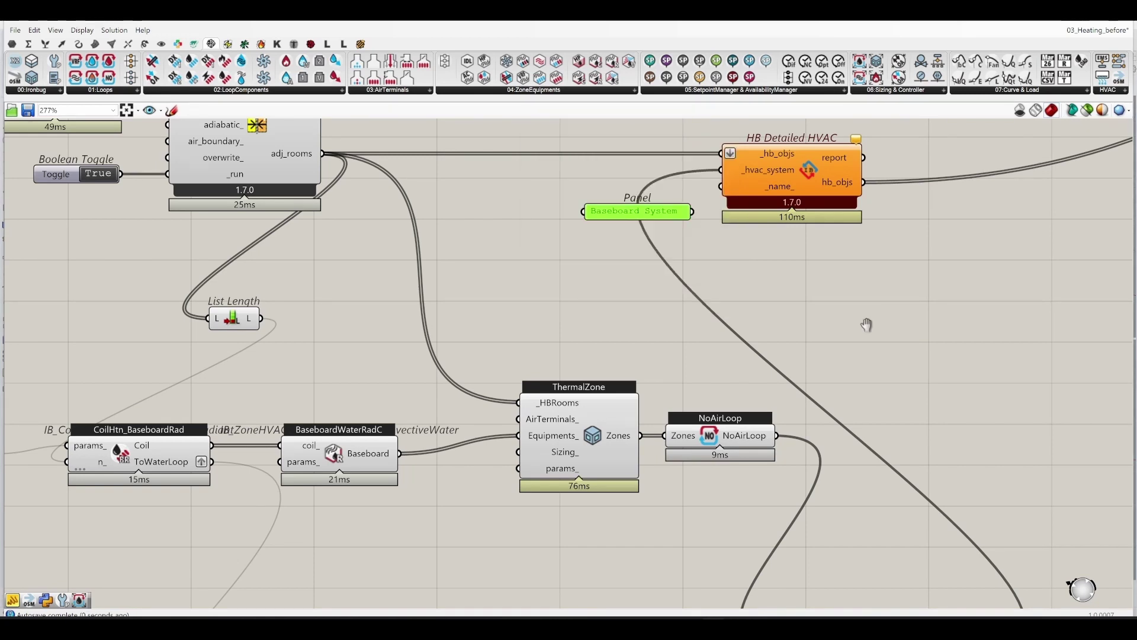
right_click_drag(869, 325, 754, 351)
left_click(677, 304)
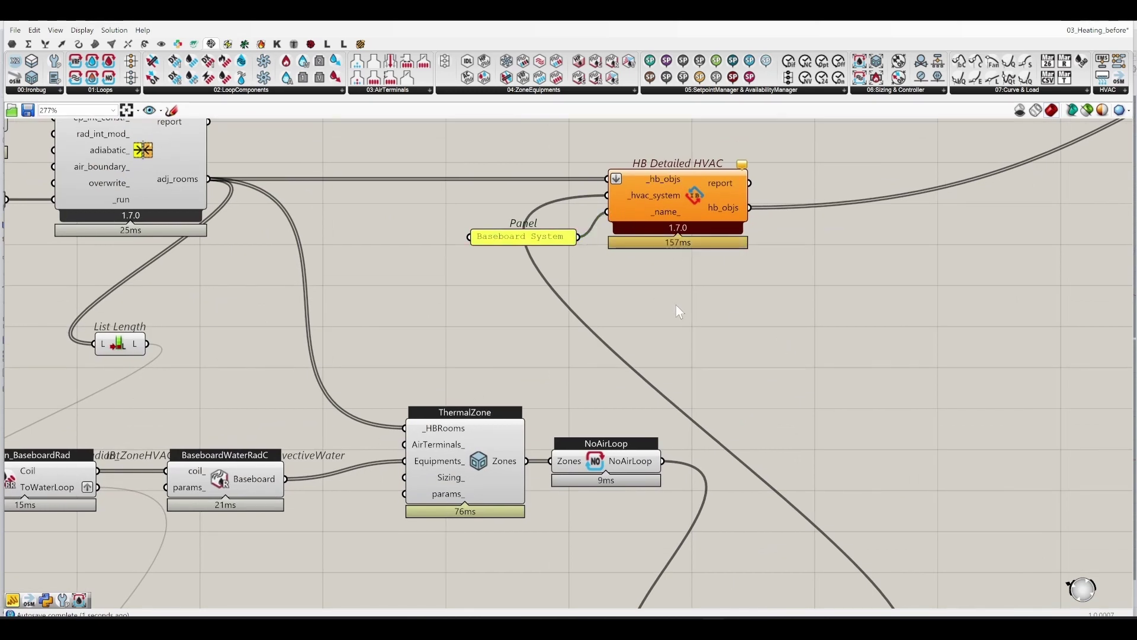
Examine the rest of the workflow, from the weather download and HB Detailed HVAC to HB Model and the simulation output settings
scroll(677, 304, "down", 3)
right_click_drag(988, 367, 590, 455)
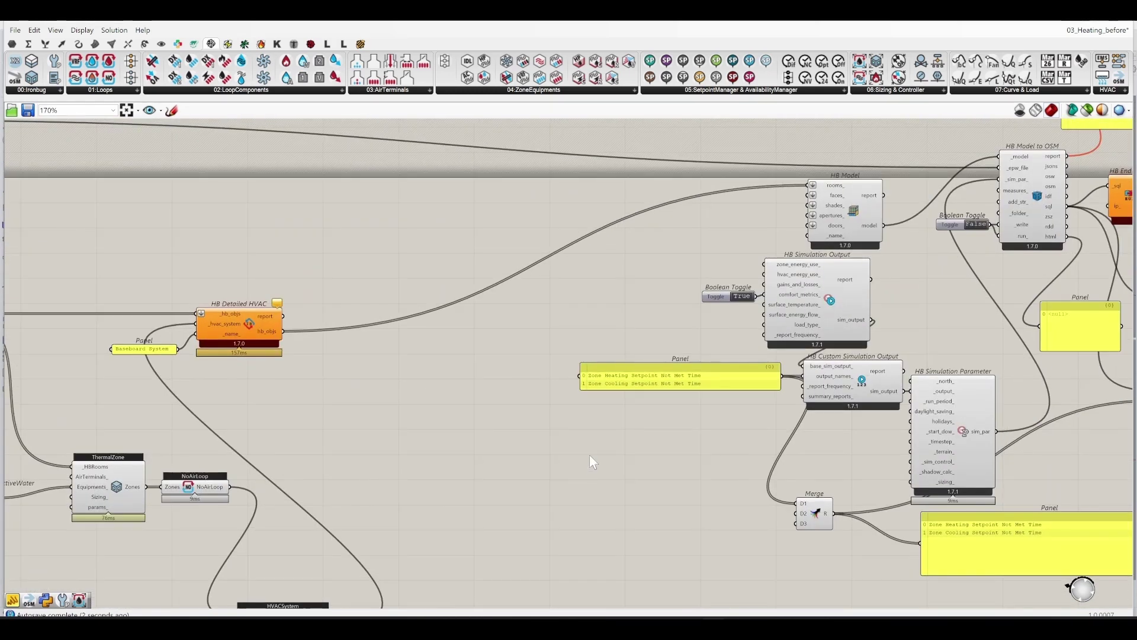
right_click_drag(698, 472, 699, 508)
scroll(965, 290, "down", 4)
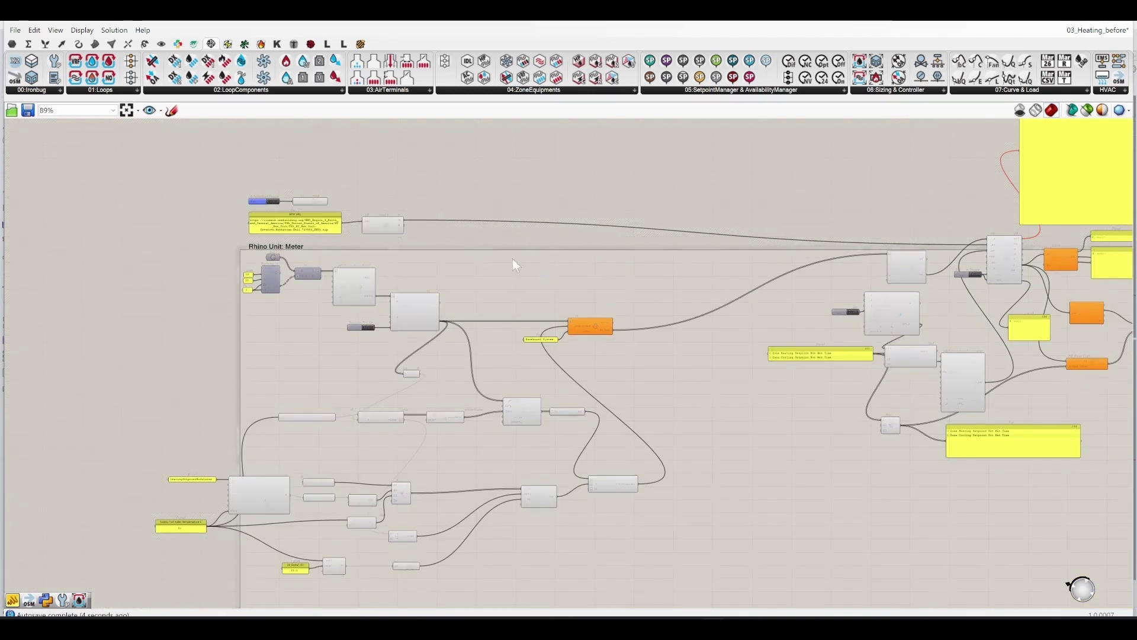
scroll(266, 214, "up", 6)
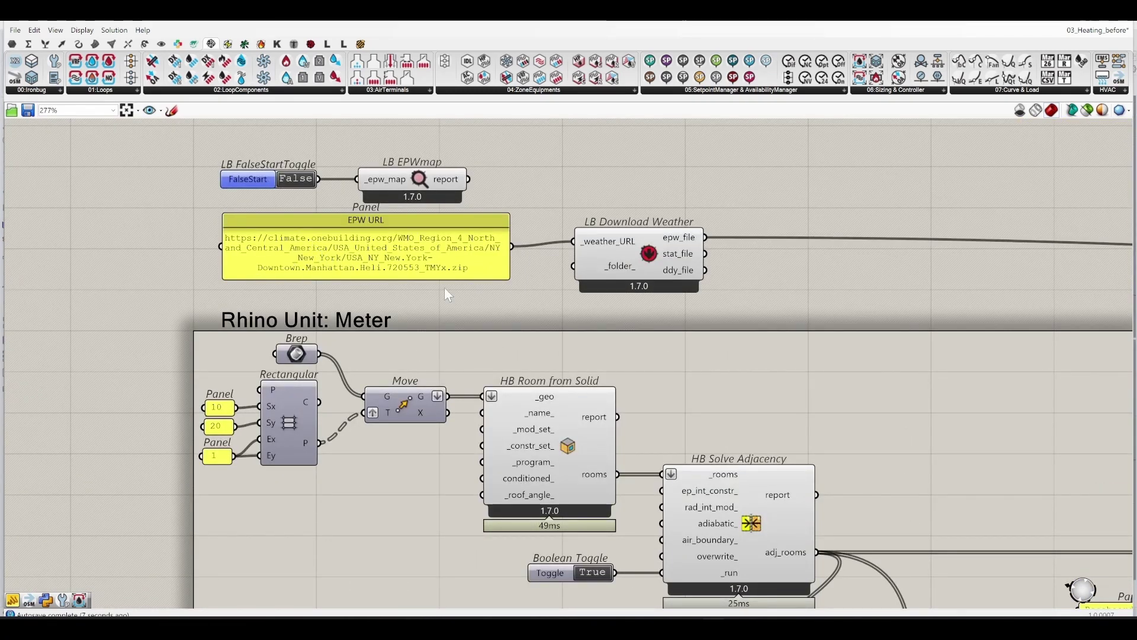
scroll(333, 261, "down", 2)
right_click_drag(1099, 307, 343, 224)
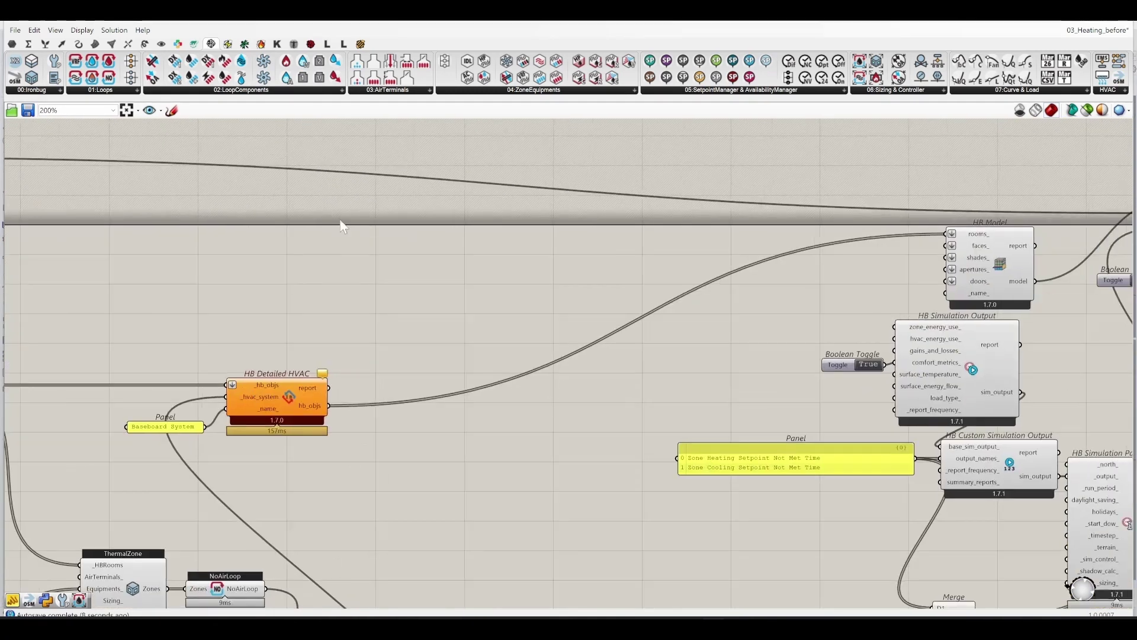
scroll(341, 227, "down", 2)
right_click_drag(887, 329, 552, 198)
scroll(612, 375, "up", 3)
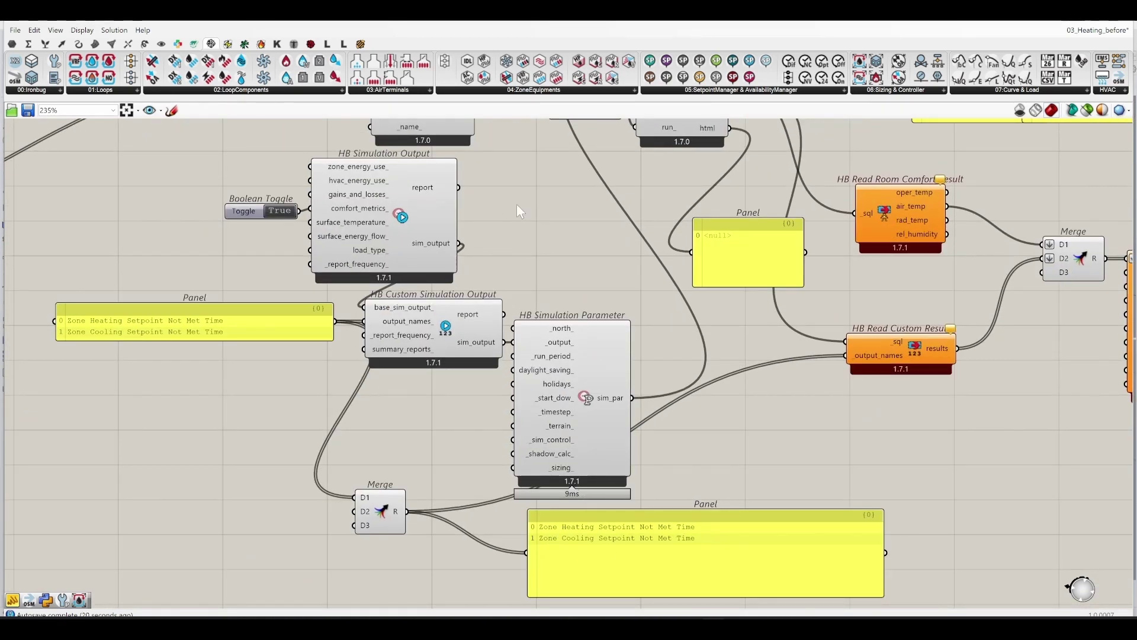
Switch the comfort_metrics toggle off and back to True, and set HB Model to OSM's toggle to True to run the simulation
right_click_drag(514, 203, 641, 297)
double_click(358, 309)
double_click(358, 309)
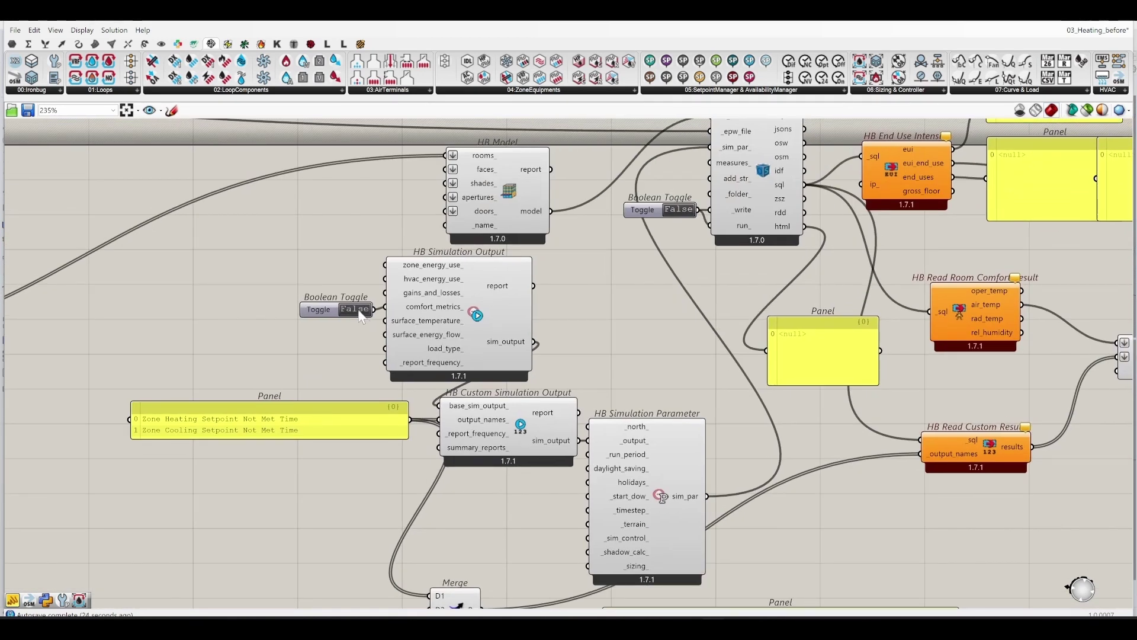
right_click_drag(673, 219, 602, 247)
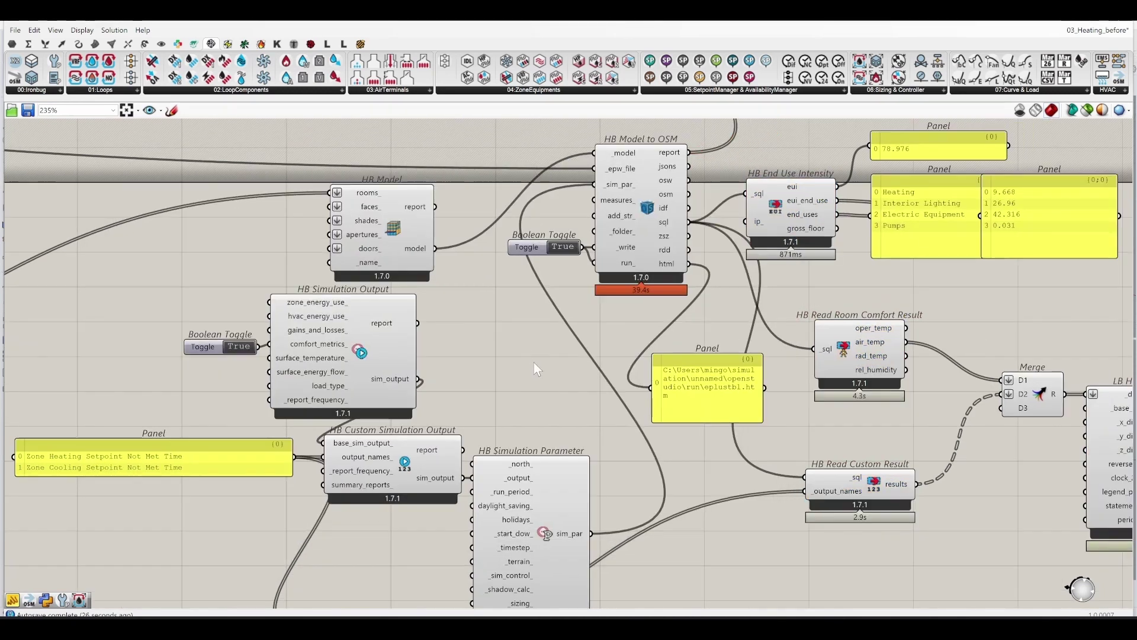
Review the simulation report and the panels with the energy use intensity and the end-use breakdown
right_click_drag(1071, 333, 915, 348)
right_click_drag(796, 394, 661, 450)
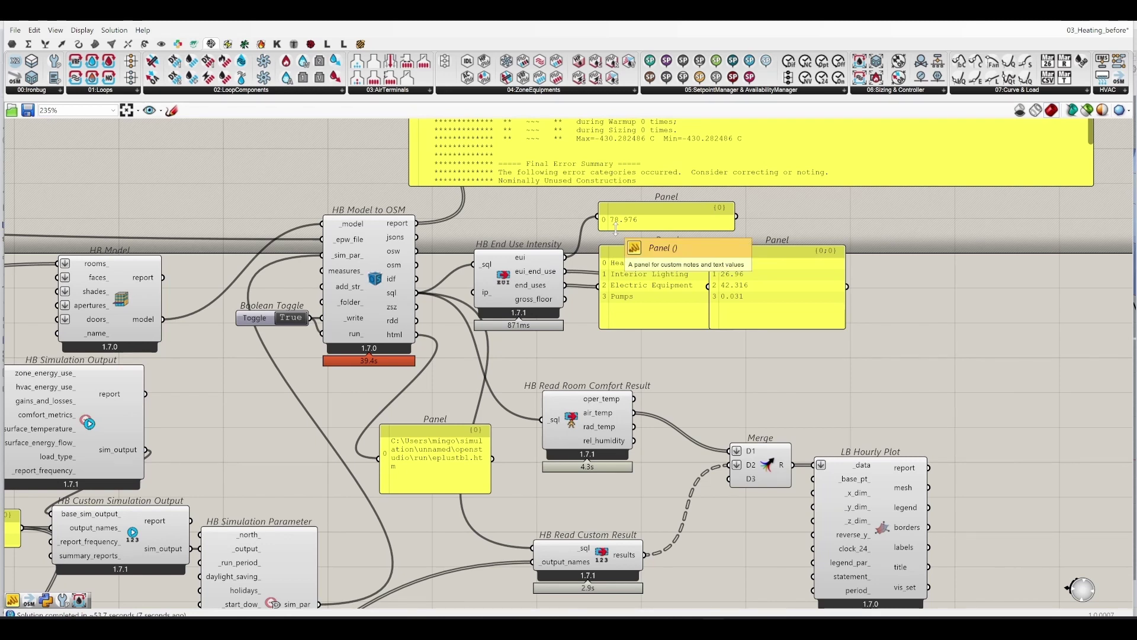
right_click_drag(795, 423, 857, 339)
Switch to Rhino with the Grasshopper window moved aside, maximize the Top viewport and frame the hourly plots
left_click_drag(515, 23, 949, 207)
double_click(52, 101)
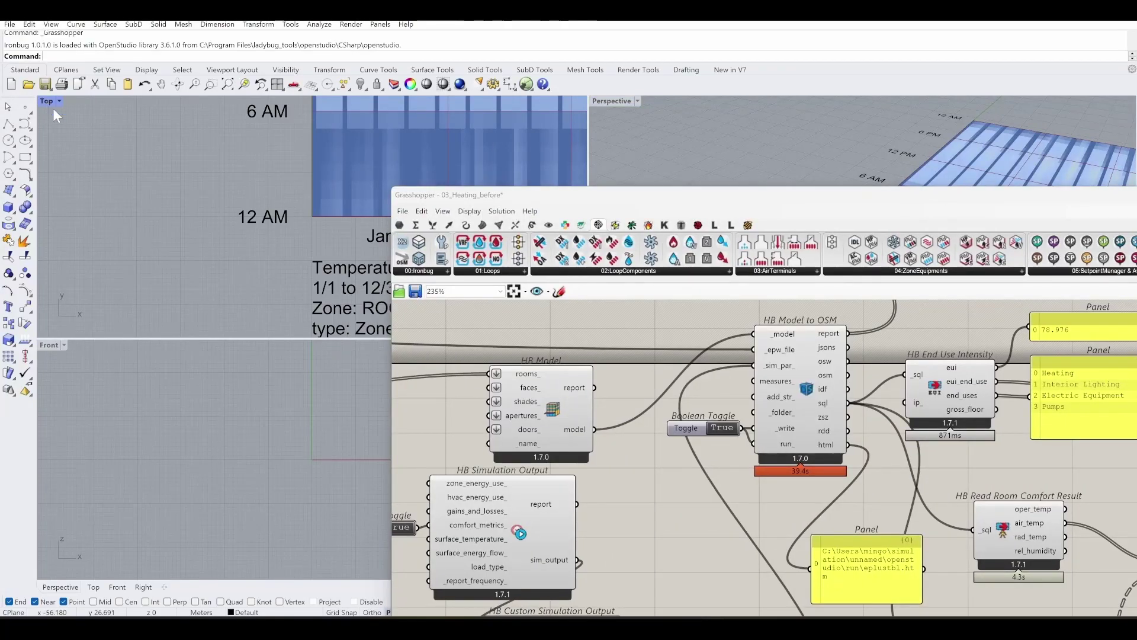
scroll(150, 276, "down", 5)
scroll(160, 275, "down", 4)
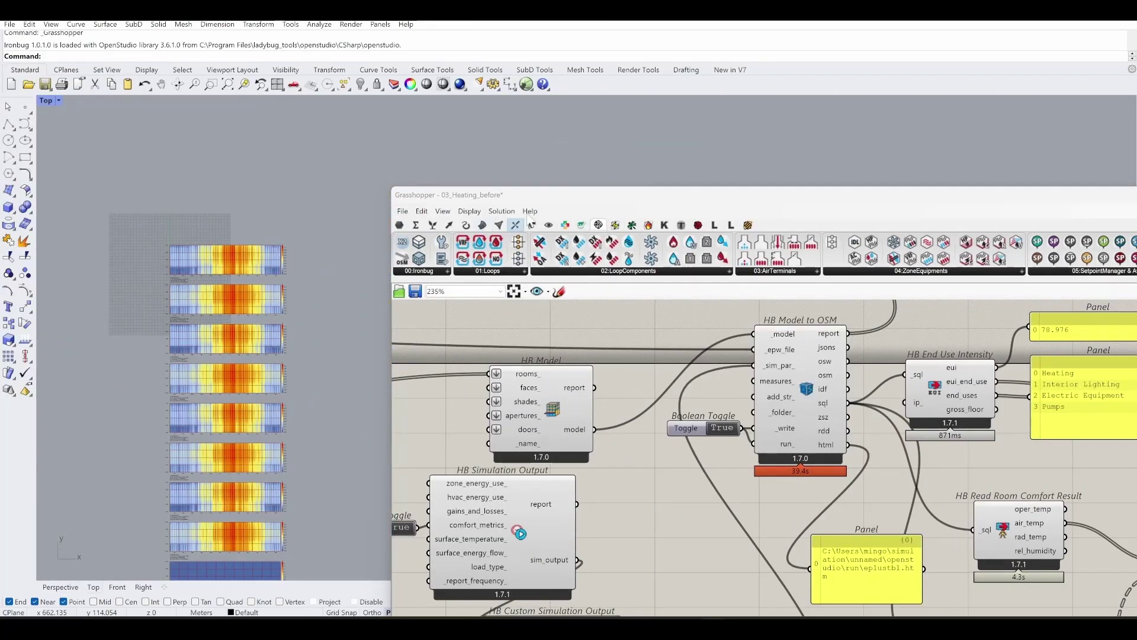
left_click_drag(561, 198, 671, 100)
Examine the column of hourly plots for zone air temperature and for heating and cooling setpoint not met time
right_click_drag(258, 459, 299, 258)
scroll(259, 404, "up", 6)
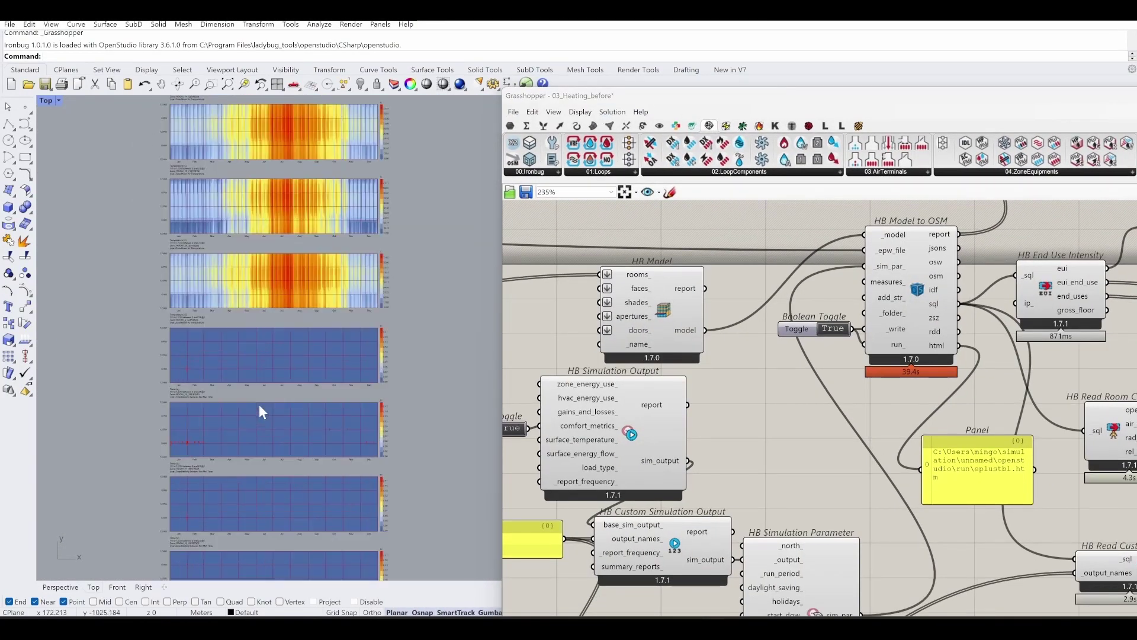
scroll(249, 454, "up", 4)
right_click_drag(248, 454, 253, 188)
scroll(253, 222, "down", 4)
scroll(253, 225, "down", 3)
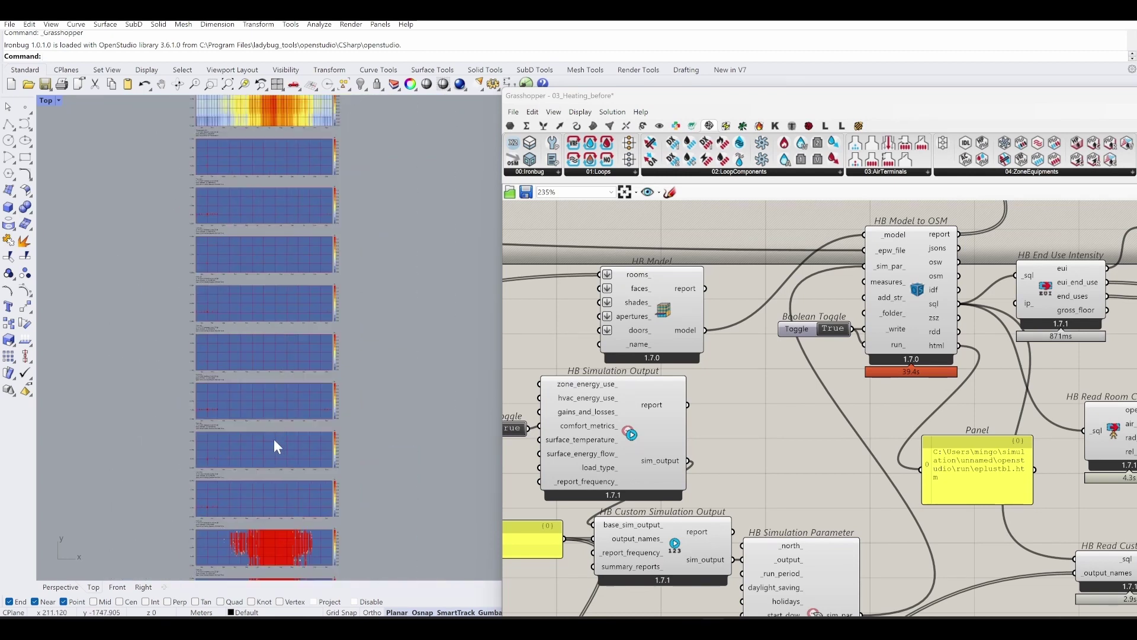
right_click_drag(275, 440, 288, 475)
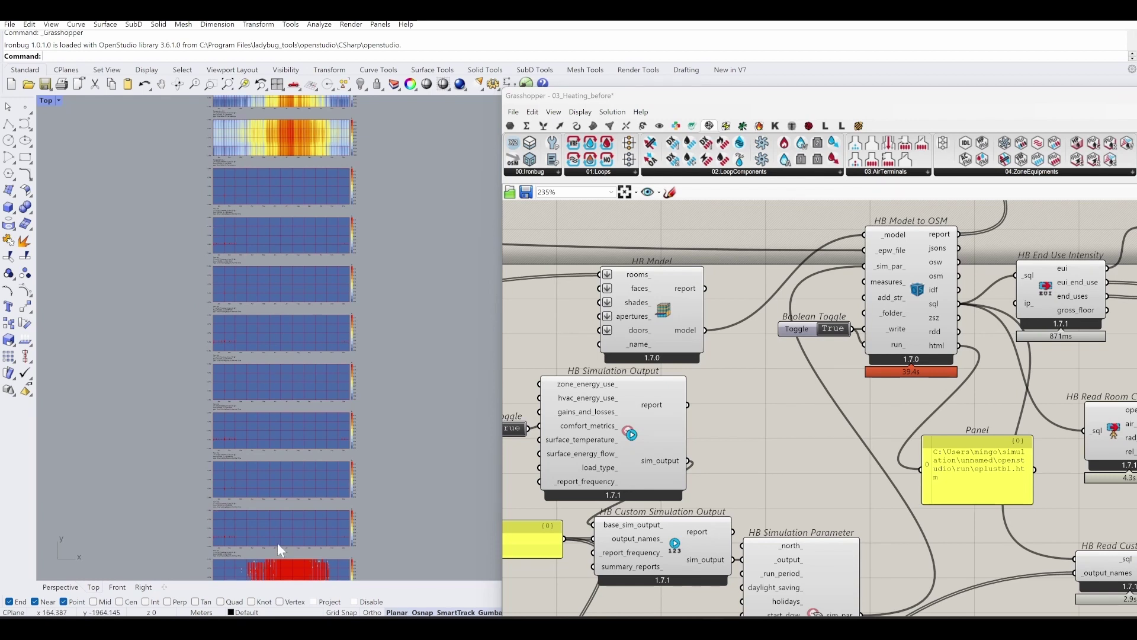
scroll(257, 180, "up", 8)
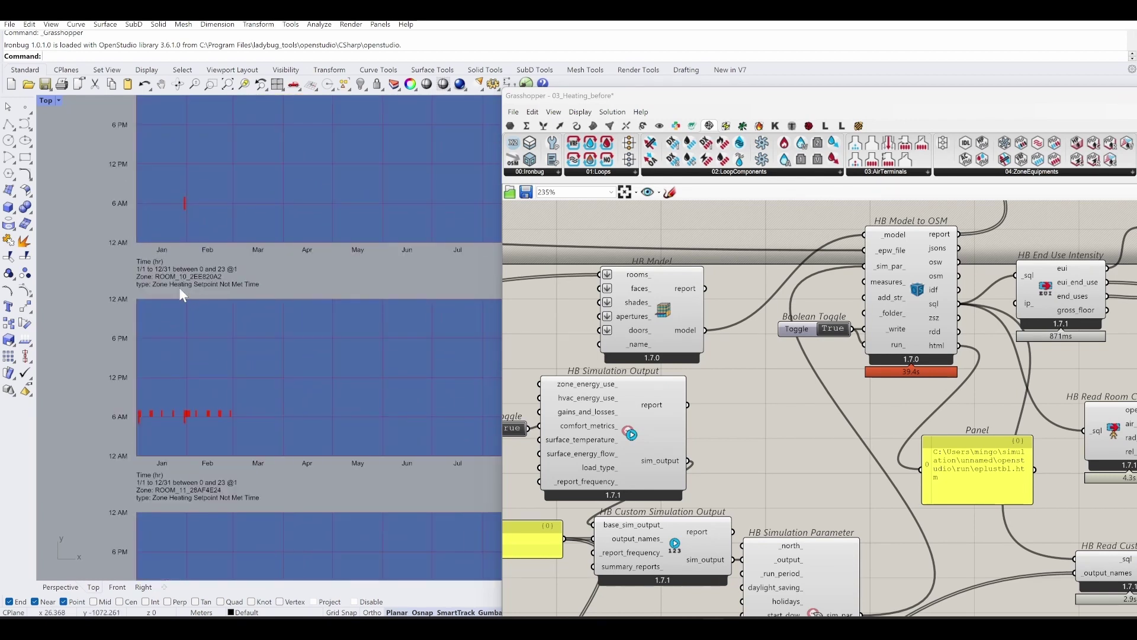
right_click_drag(253, 291, 229, 349)
Move the Grasshopper window farther aside and inspect each room's Zone Heating Setpoint Not Met Time plot, including its months, hours and legend scale
left_click_drag(682, 95, 925, 76)
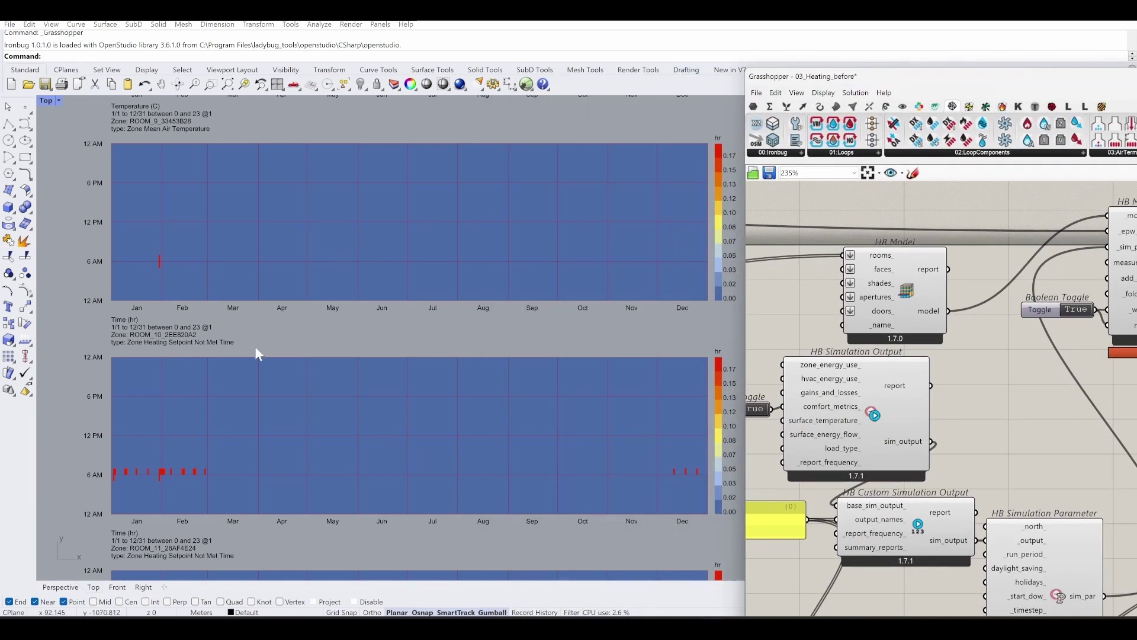
right_click_drag(255, 346, 247, 302)
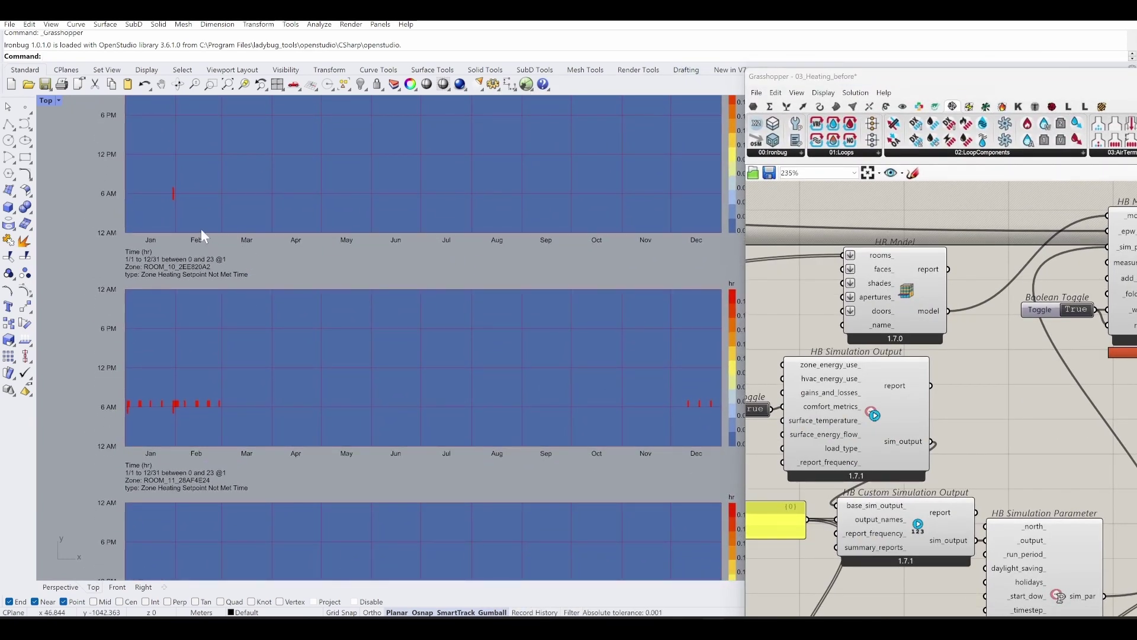
right_click_drag(201, 229, 135, 279)
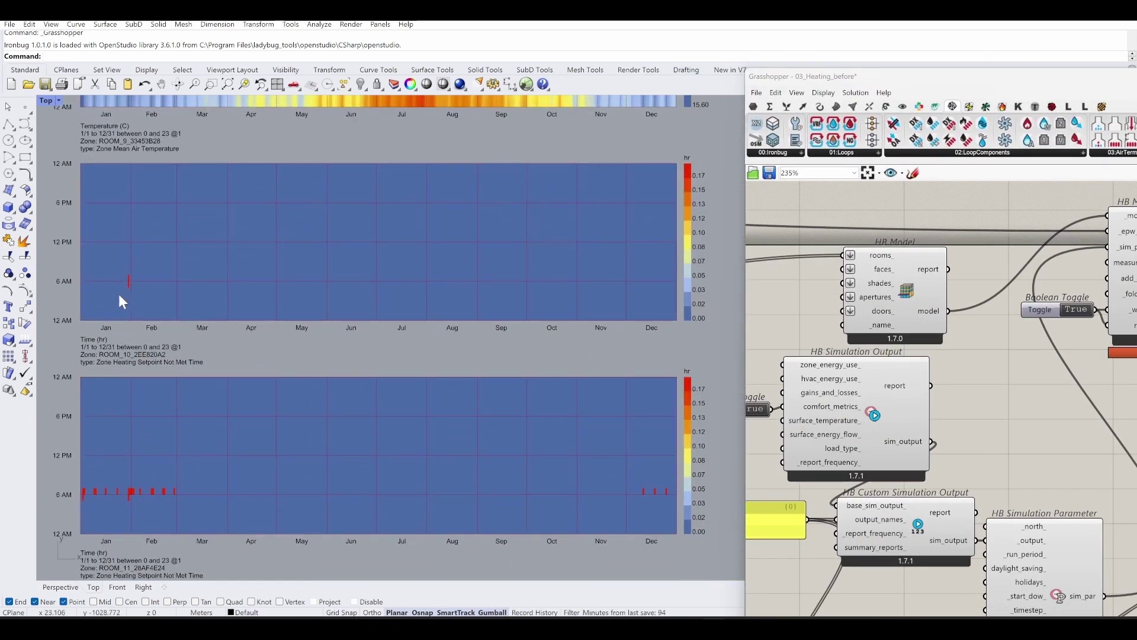
scroll(127, 281, "up", 4)
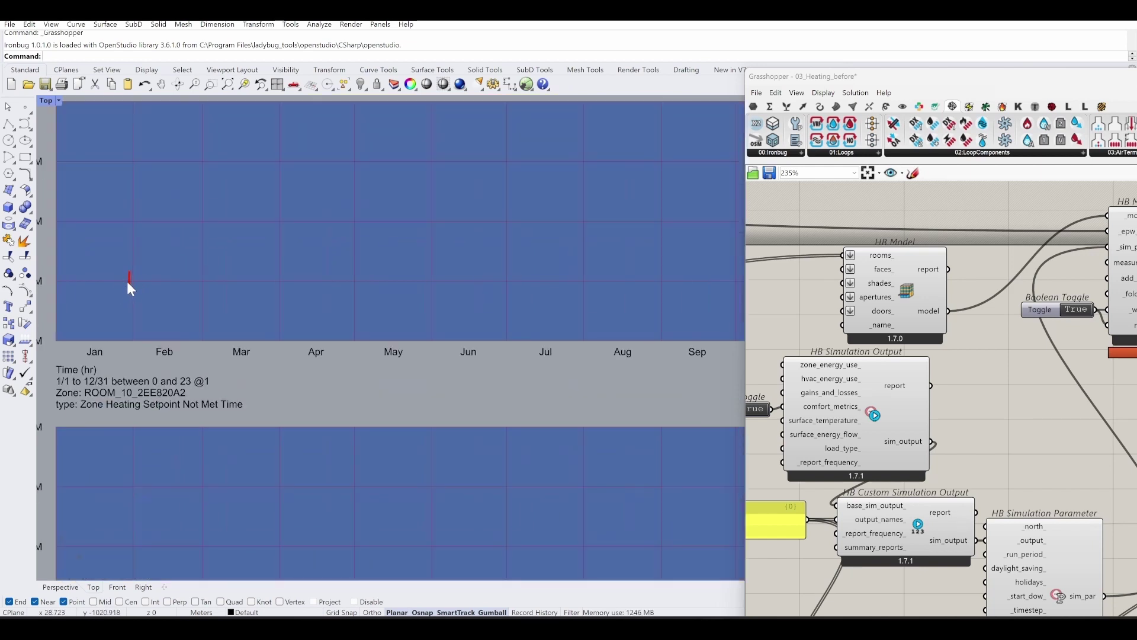
scroll(126, 285, "down", 4)
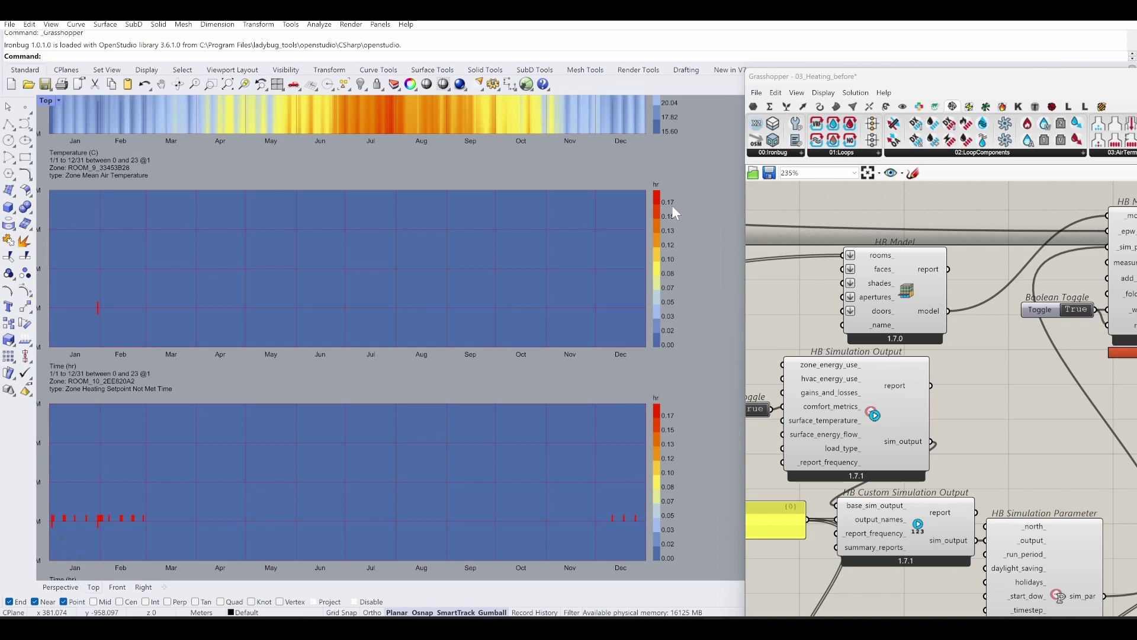
right_click_drag(95, 316, 190, 318)
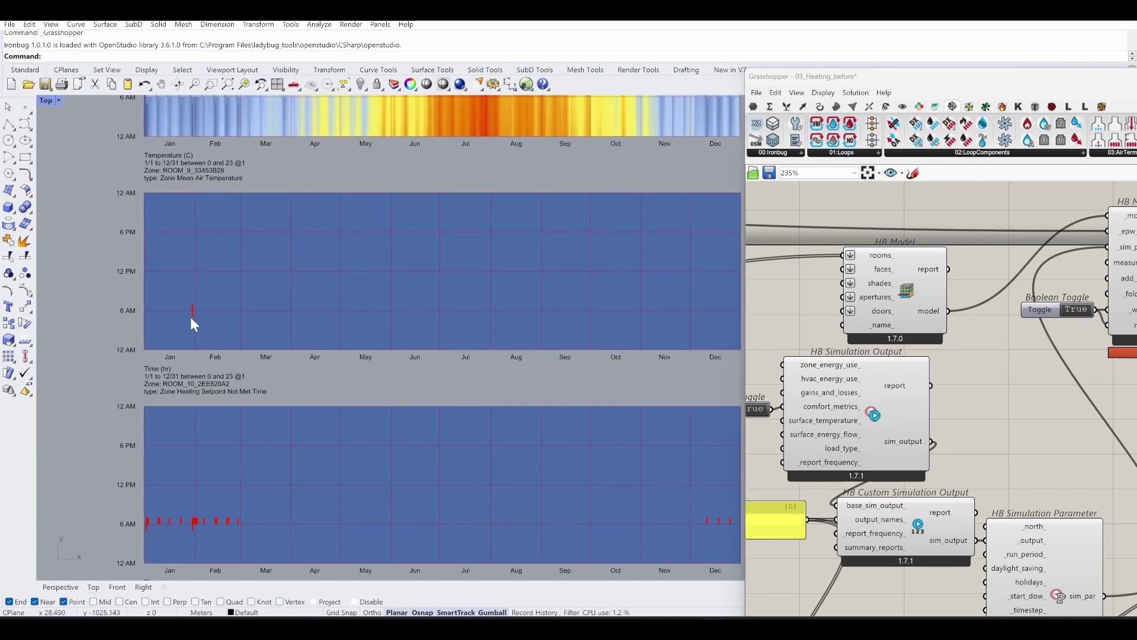
scroll(192, 314, "up", 3)
scroll(194, 317, "down", 3)
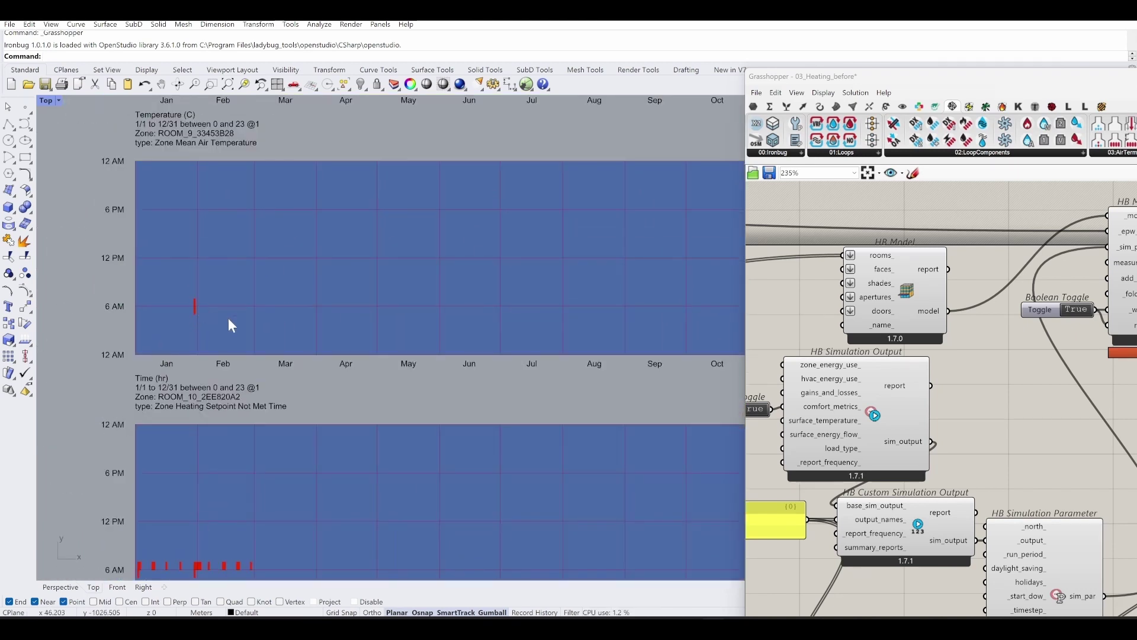
right_click_drag(252, 422, 274, 260)
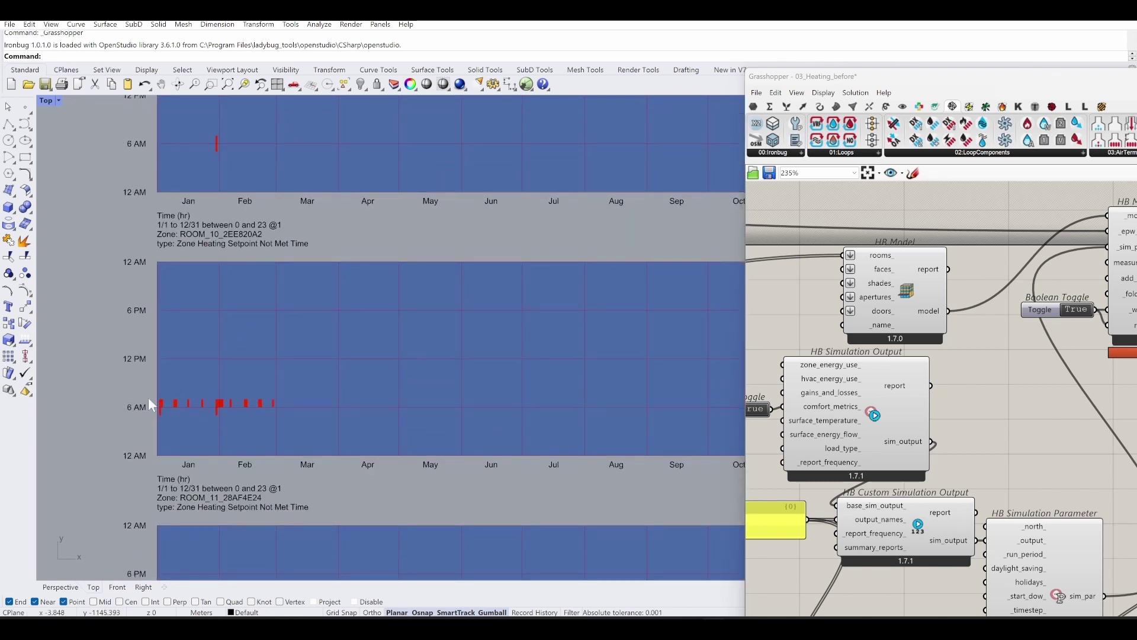
right_click_drag(261, 462, 272, 212)
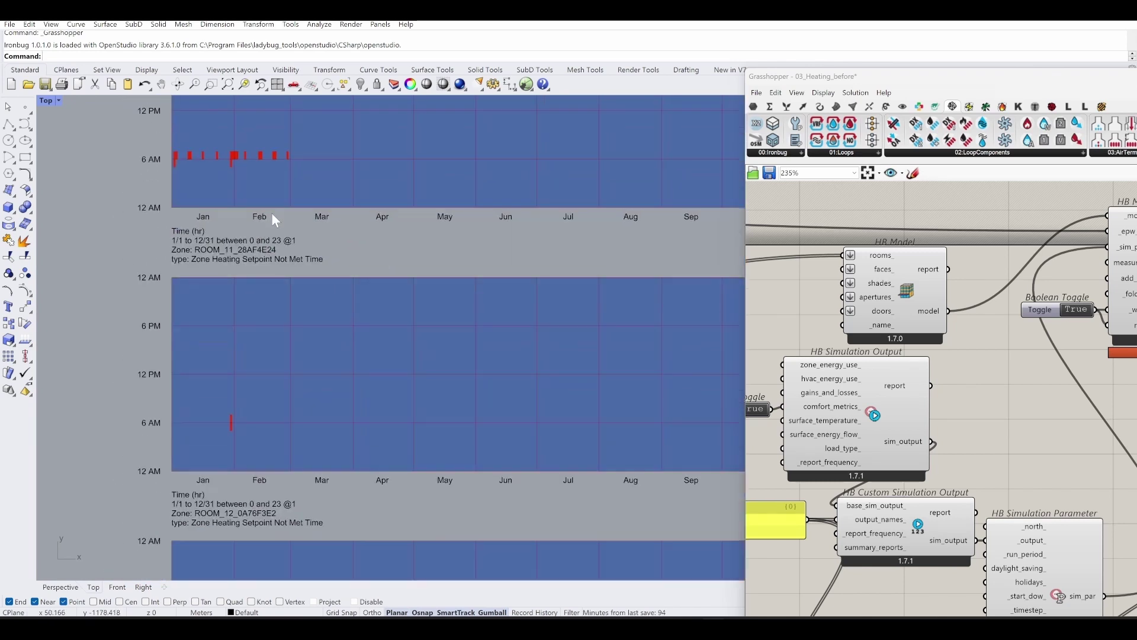
right_click_drag(279, 446, 292, 196)
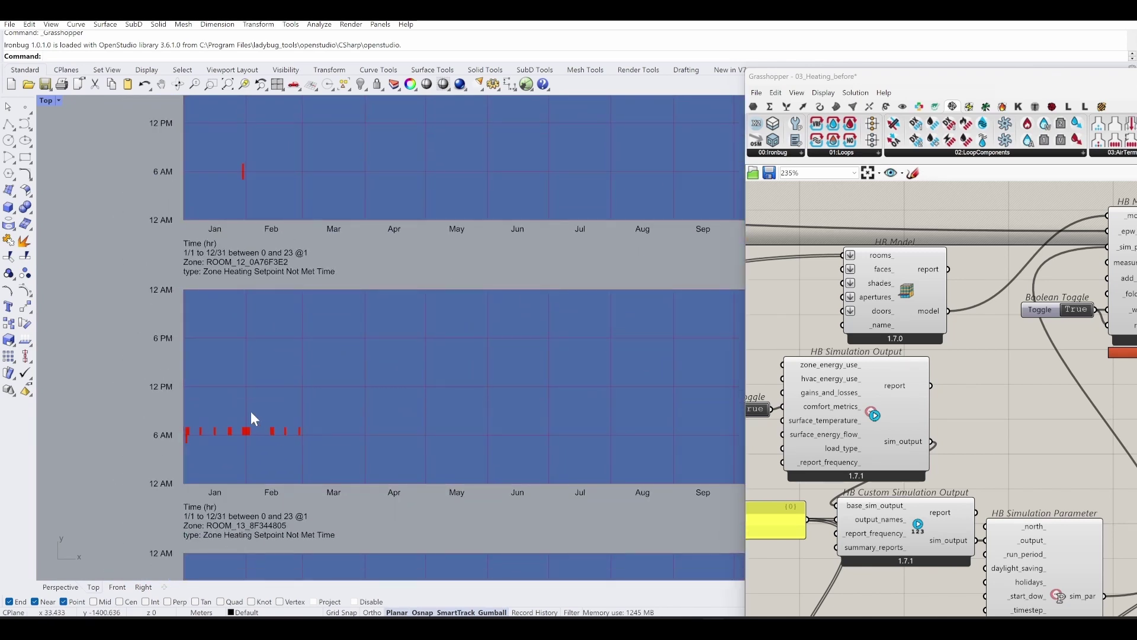
Examine the remaining Zone Heating Setpoint Not Met Time plots, from room 13 onward, for affected months, hours of day and legend values
right_click_drag(200, 418, 247, 349)
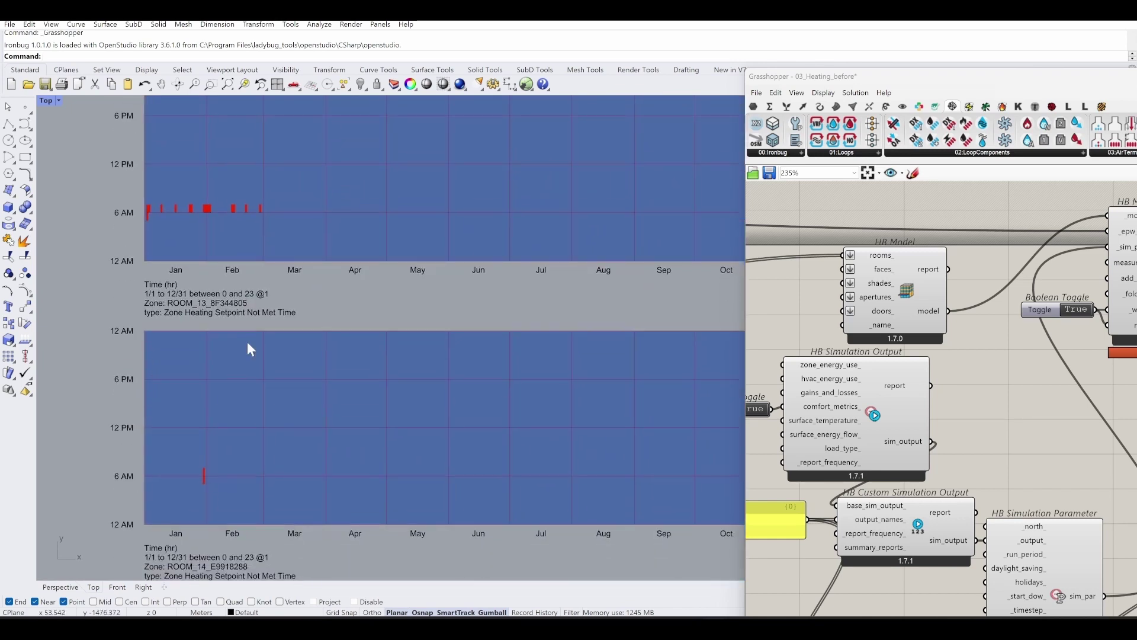
right_click_drag(226, 488, 214, 301)
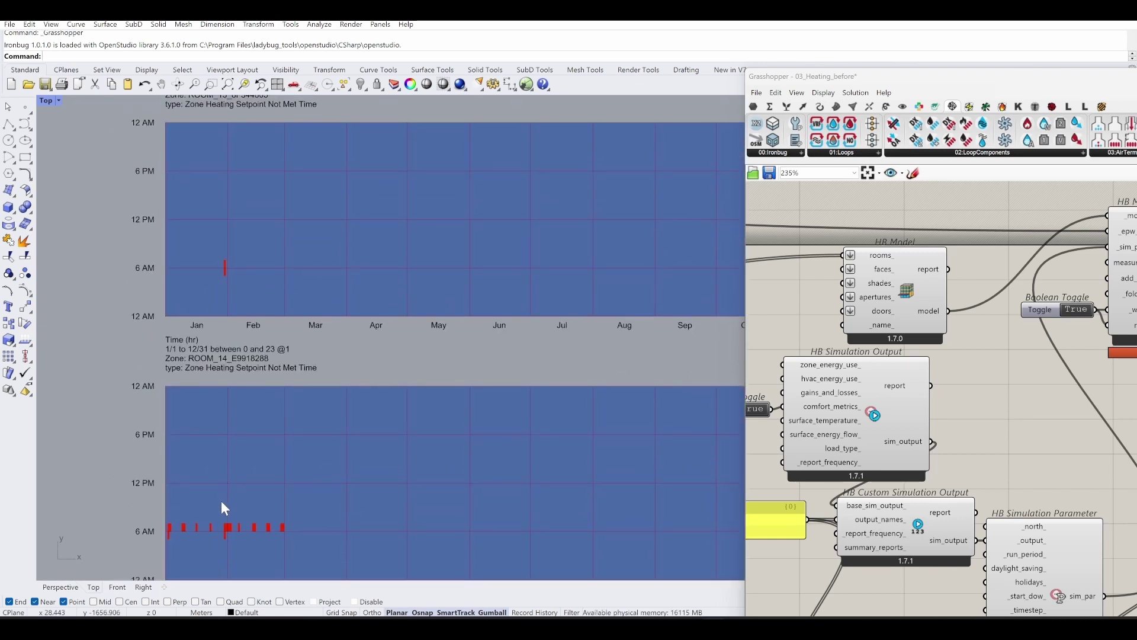
right_click_drag(221, 502, 220, 342)
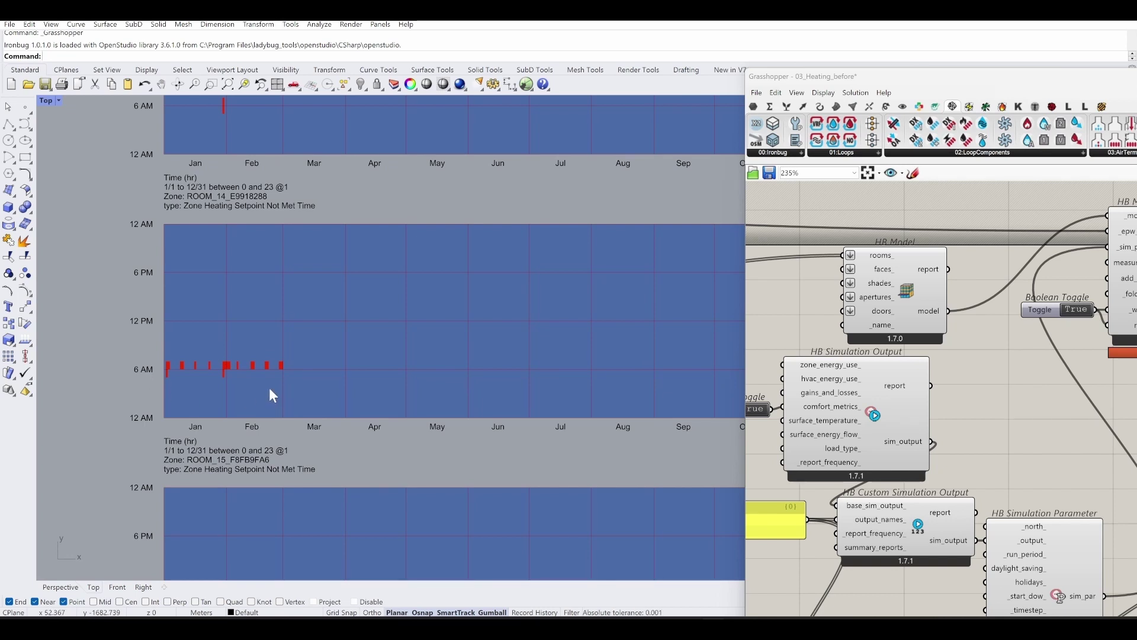
scroll(177, 409, "down", 1)
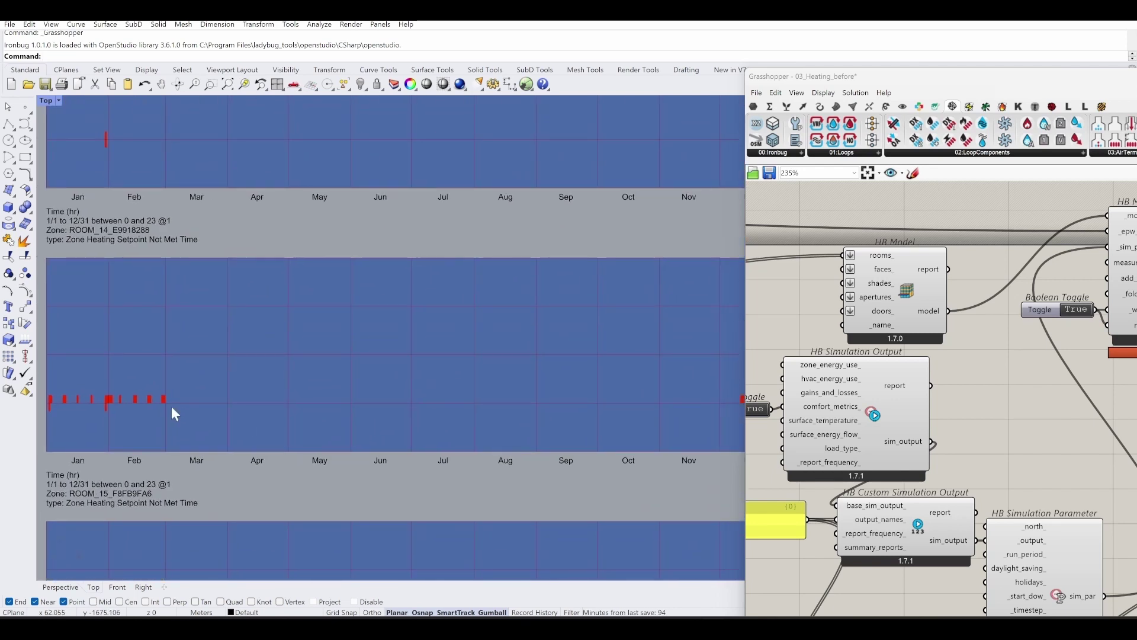
scroll(171, 406, "down", 2)
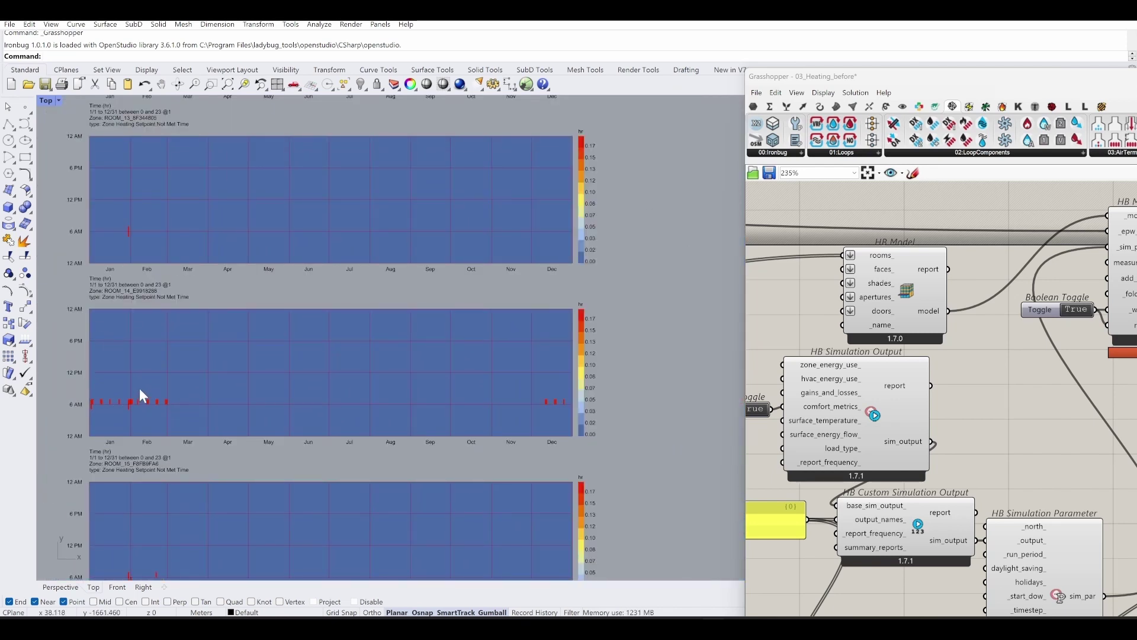
right_click_drag(140, 396, 279, 274)
scroll(267, 459, "up", 4)
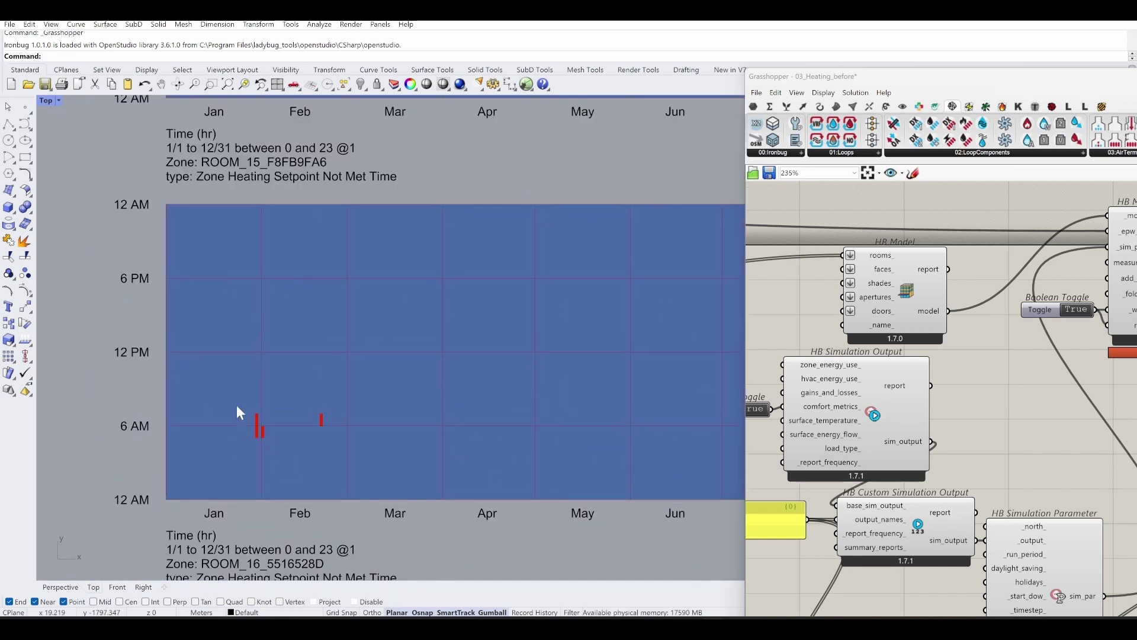
scroll(258, 311, "down", 2)
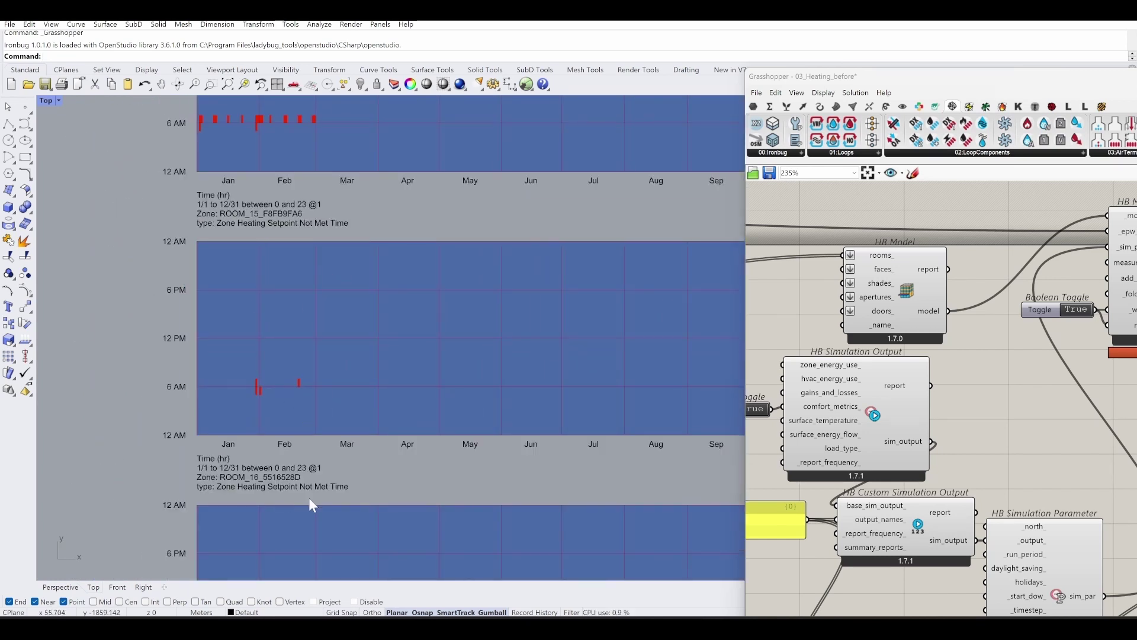
right_click_drag(323, 409, 279, 205)
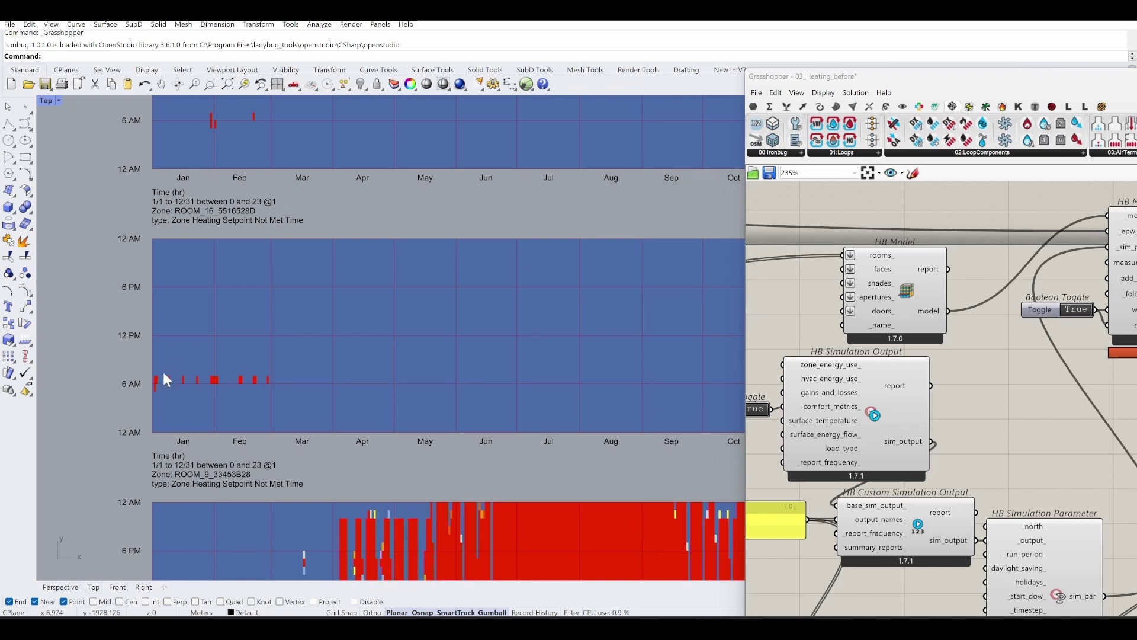
scroll(155, 384, "down", 2)
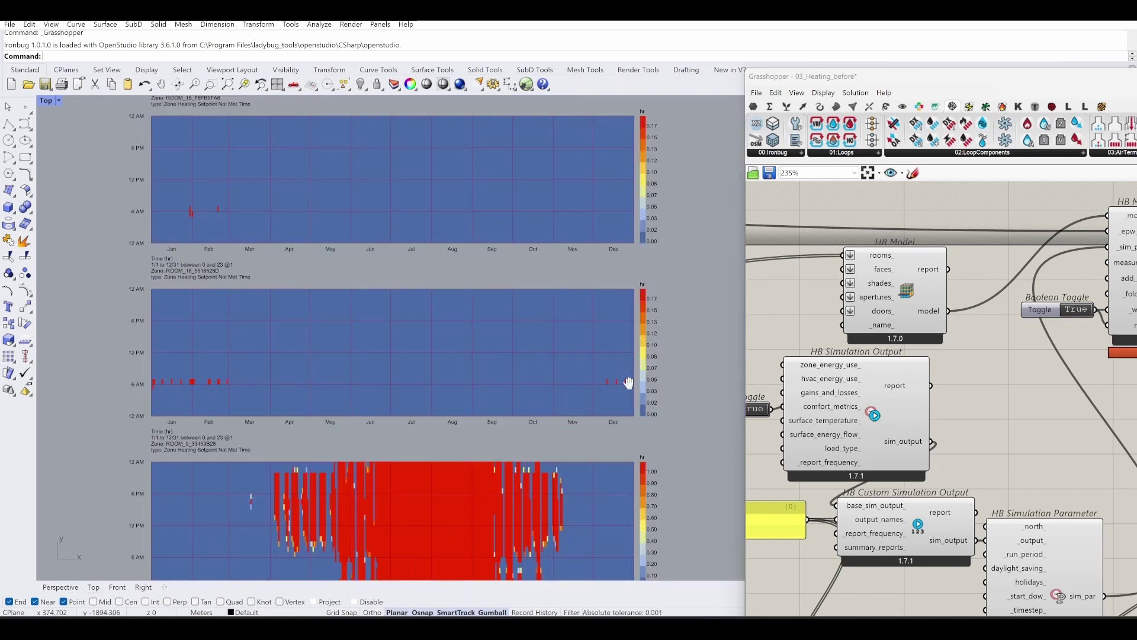
right_click_drag(585, 151, 546, 231)
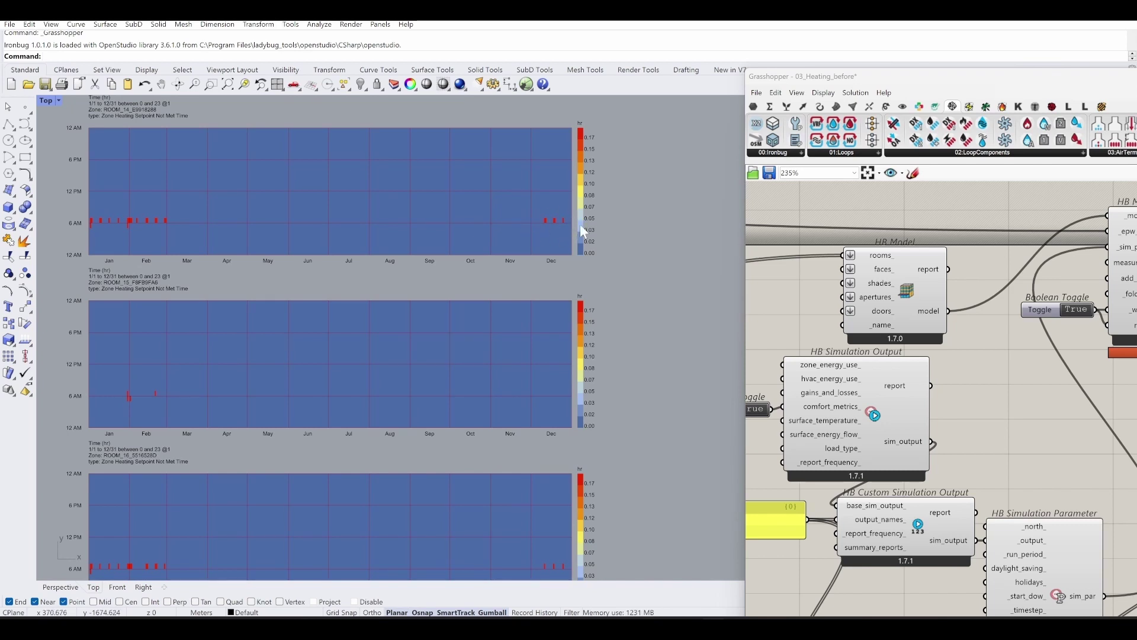
right_click_drag(477, 222, 551, 272)
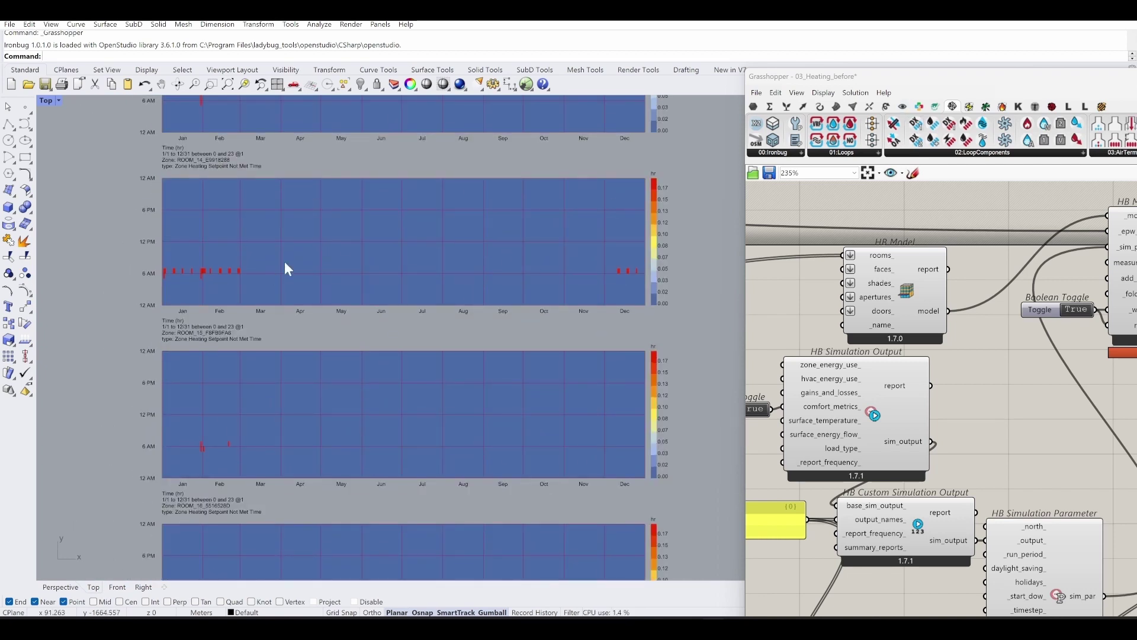
Bring the Grasshopper window back over Rhino and maximize it, with the simulation and result components in view
left_click_drag(930, 77, 272, 77)
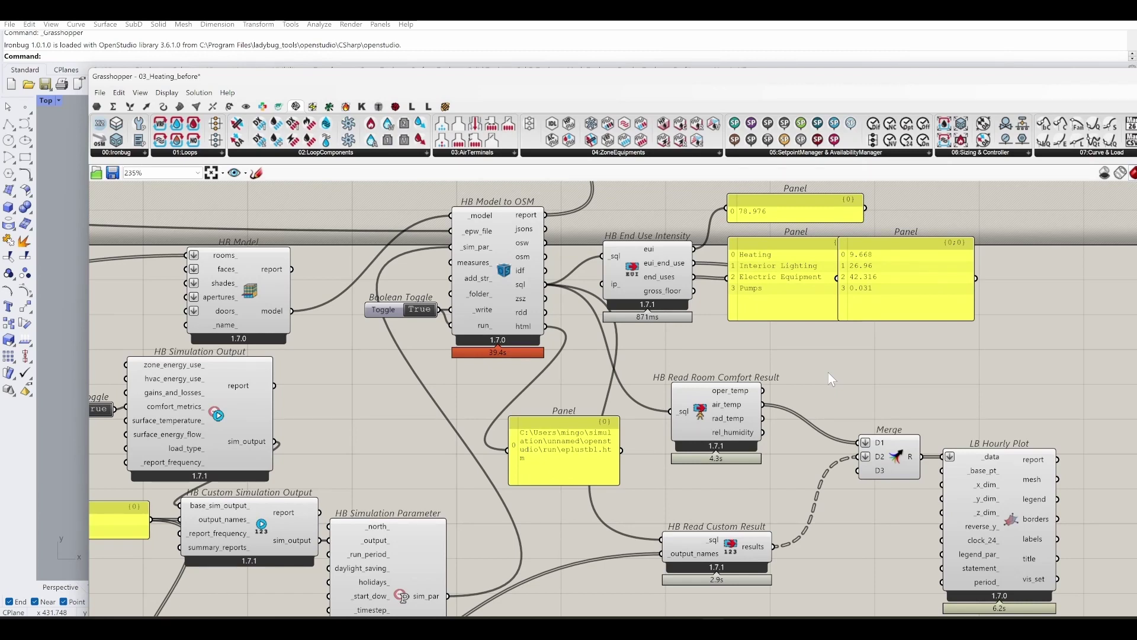
right_click_drag(830, 371, 949, 343)
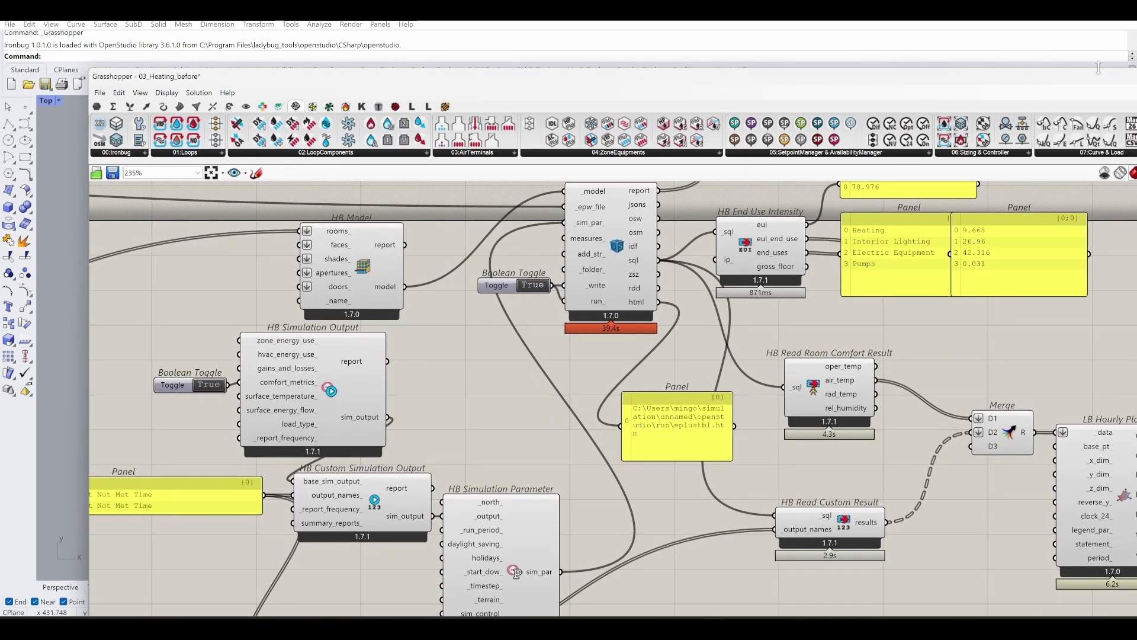
left_click_drag(1096, 77, 957, 74)
left_click(1038, 72)
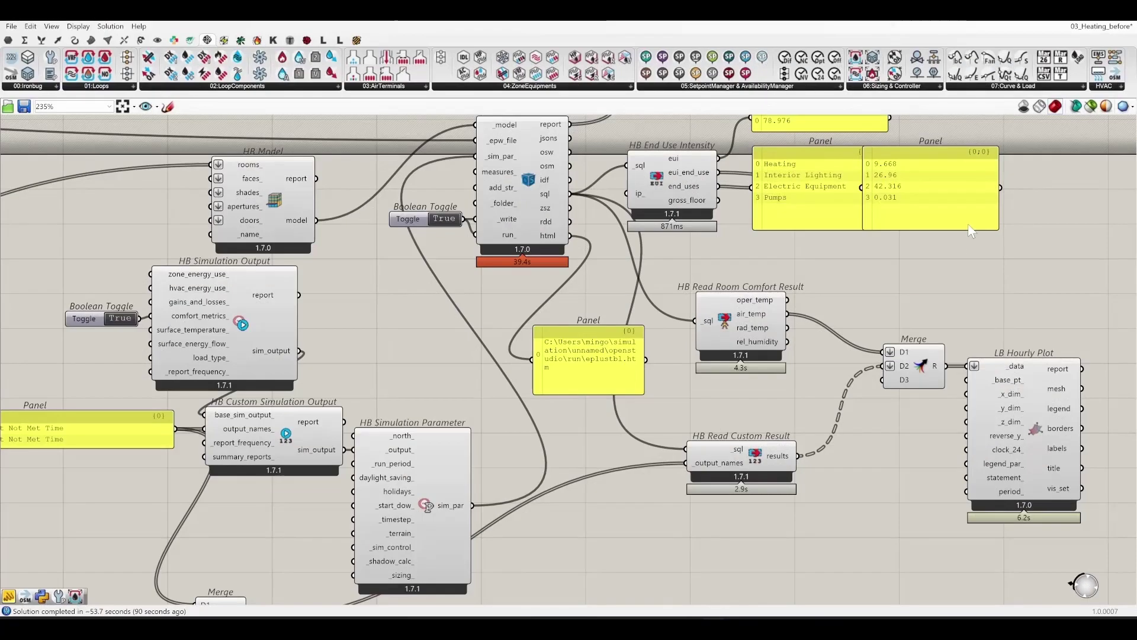